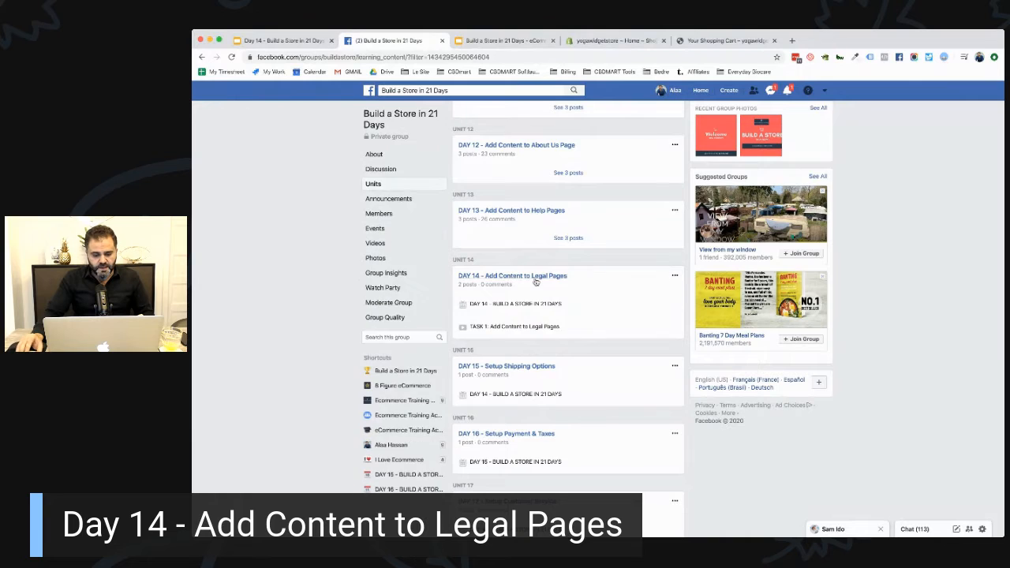
- Find the TASK 1: Add Content to Legal Pages post under Unit 14 and open its toolbox link
scroll(535, 280, down, 5)
scroll(535, 280, down, 5)
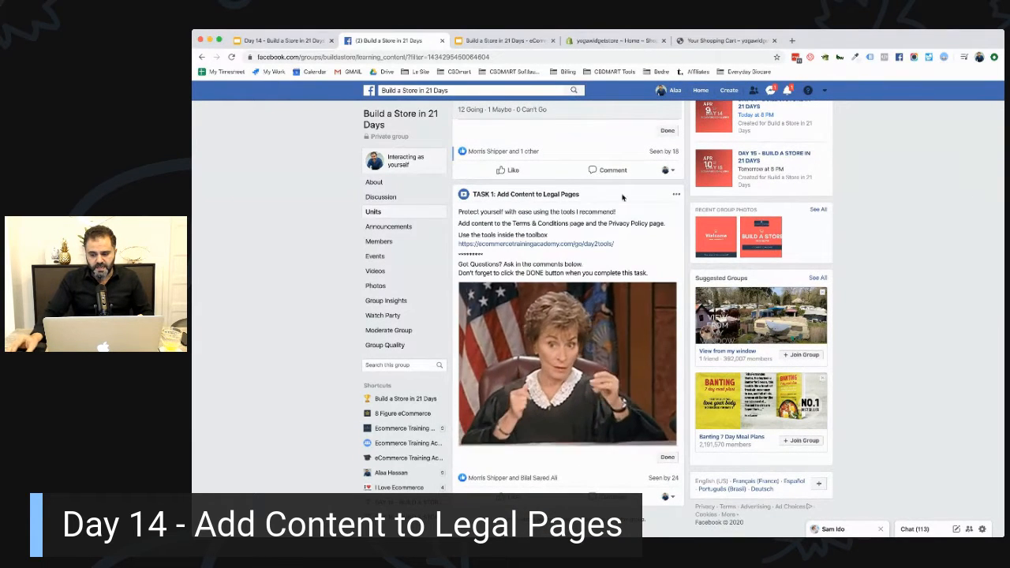
click(1003, 190)
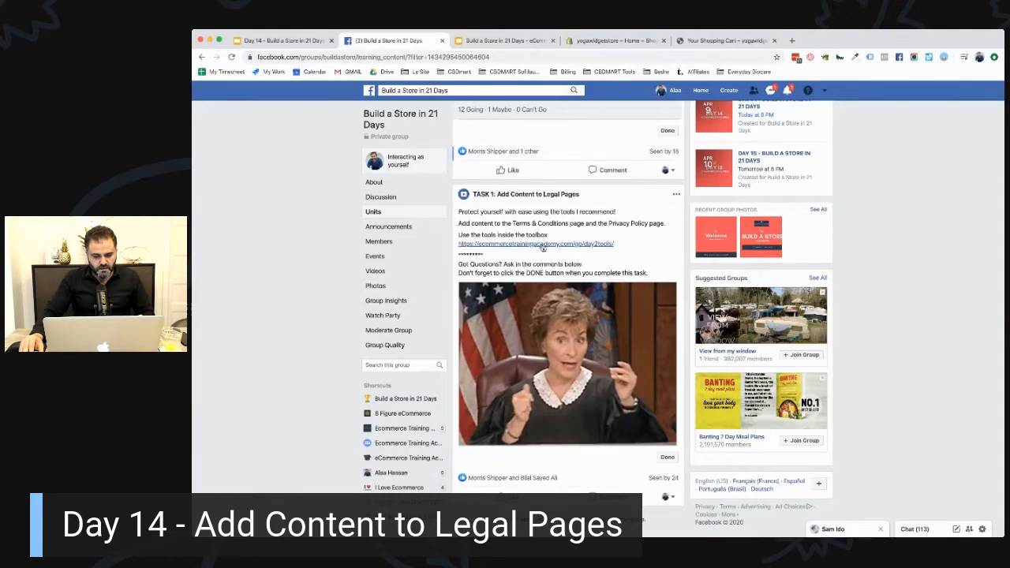
click(541, 245)
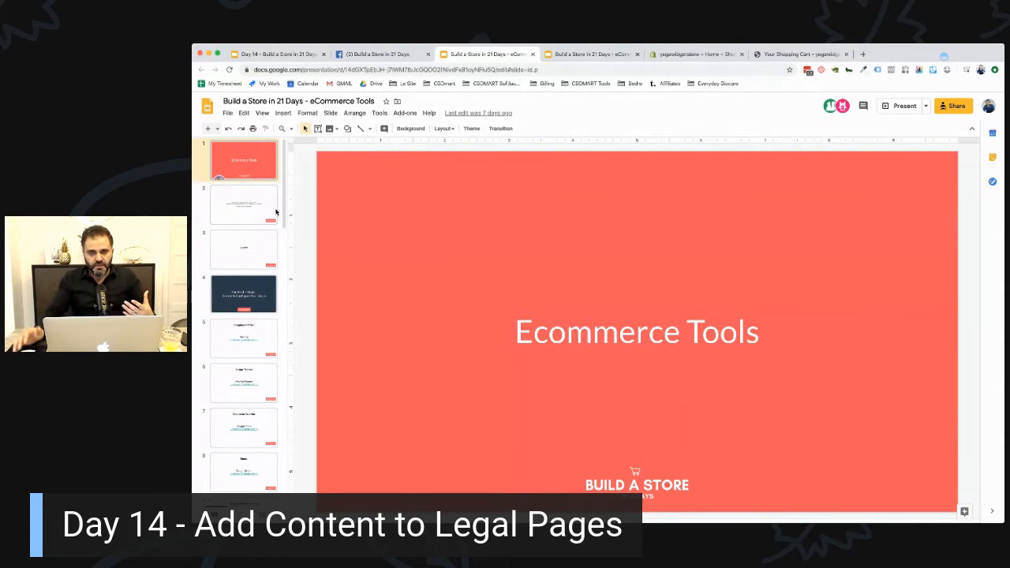
- Find the Privacy Policy Generator slide in the eCommerce Tools presentation and open its linked website
scroll(258, 232, down, 5)
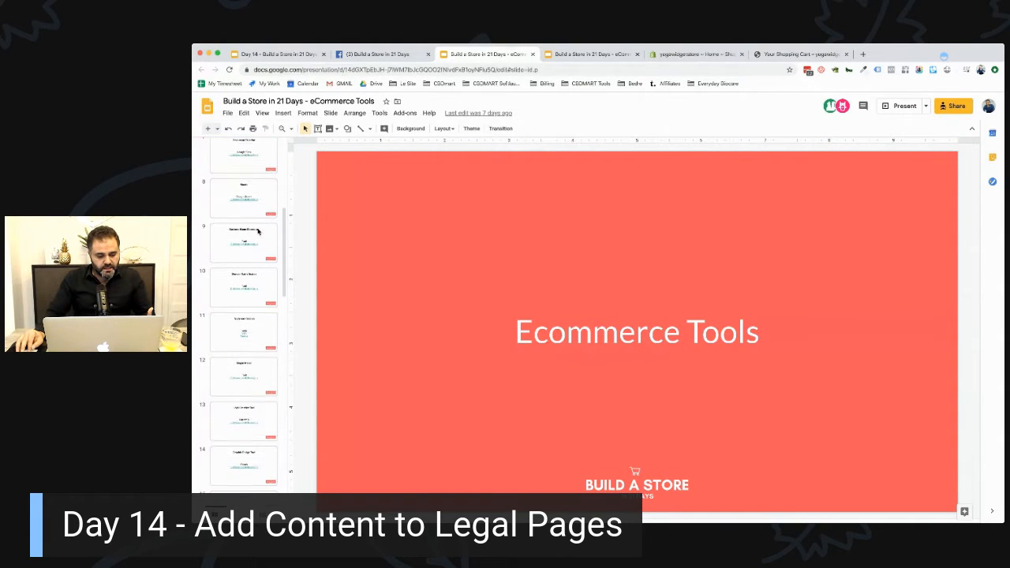
click(261, 215)
scroll(245, 290, down, 6)
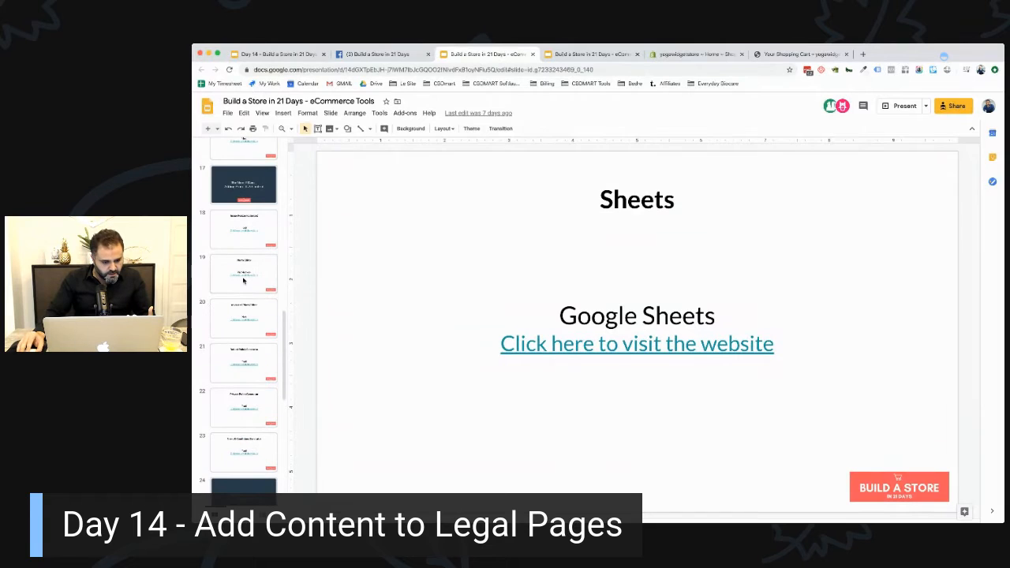
click(263, 326)
key(Down)
key(Down)
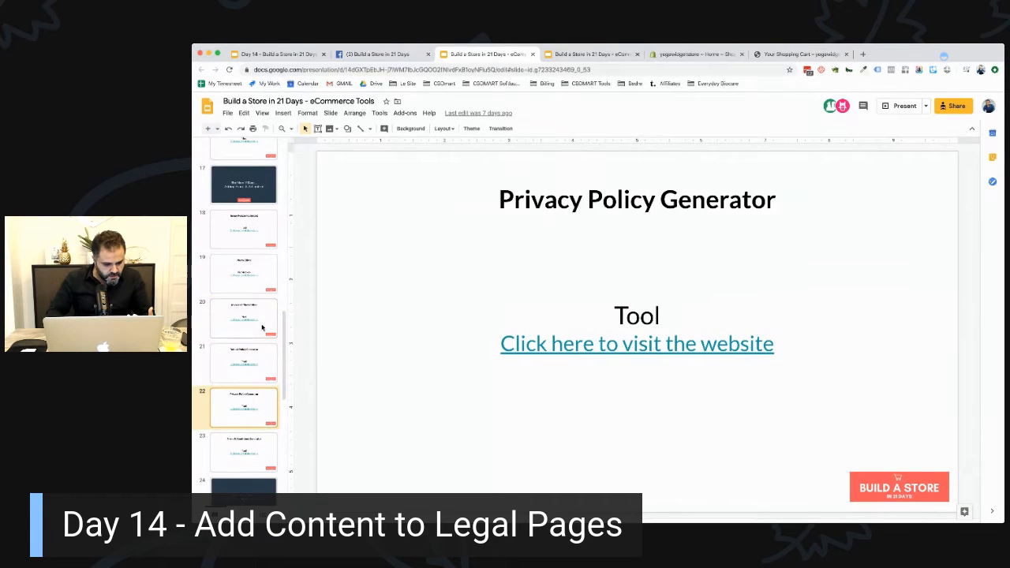
key(Down)
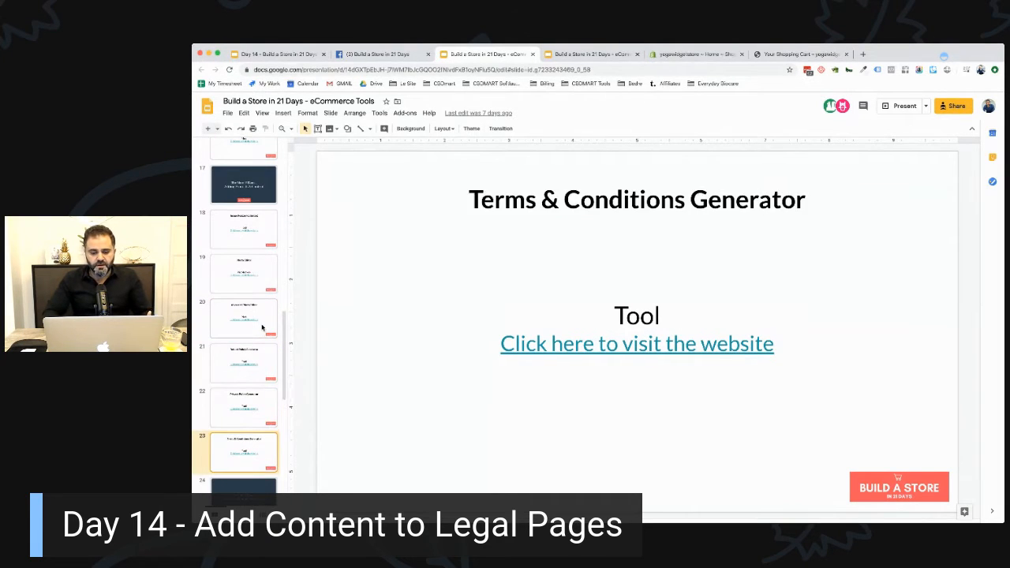
key(Up)
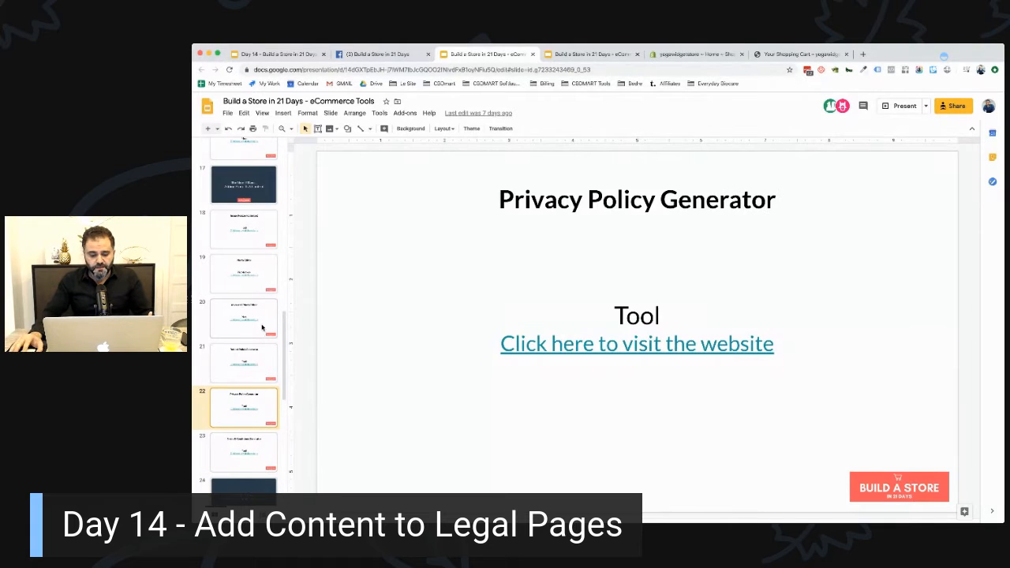
click(561, 344)
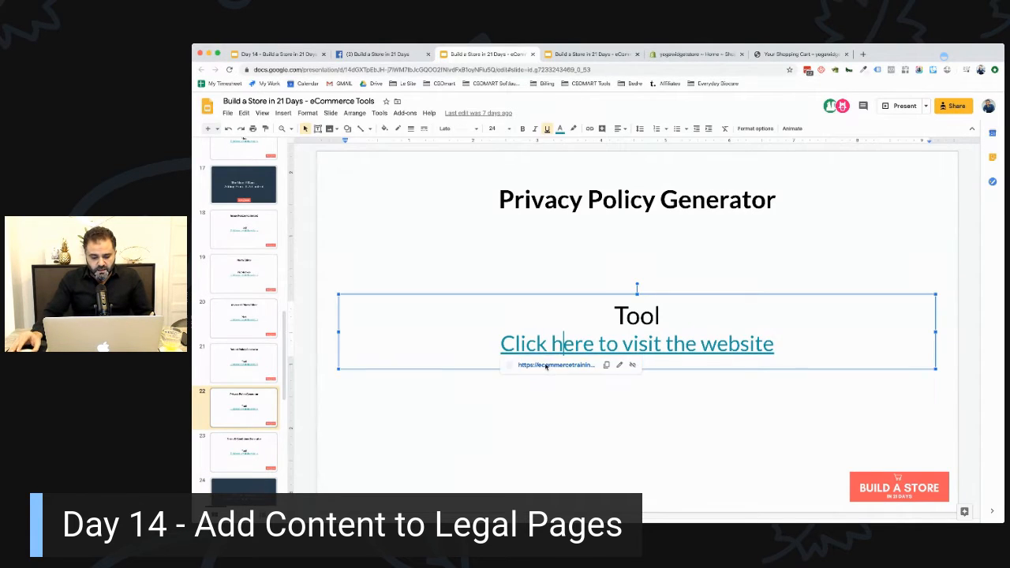
click(549, 364)
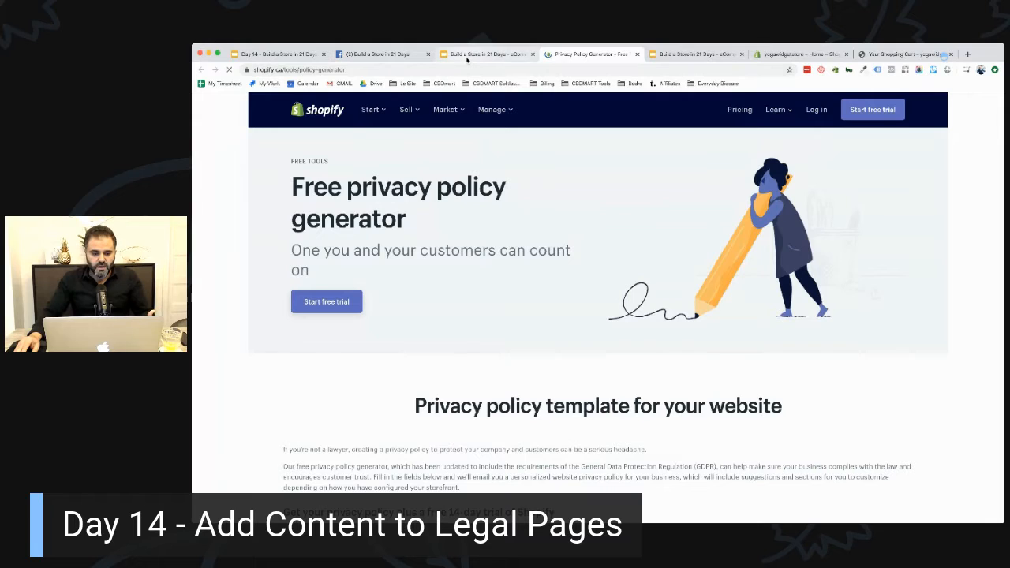
- Open the website linked on the Terms & Conditions Generator slide and place its browser tab after the privacy policy generator
click(466, 55)
click(241, 467)
click(604, 345)
click(553, 366)
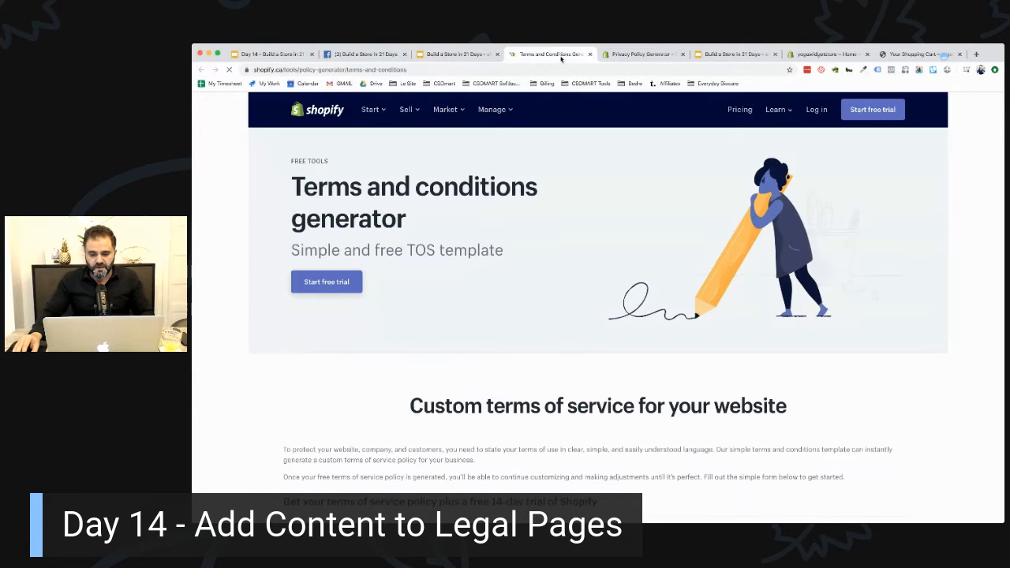
drag(561, 57, 645, 56)
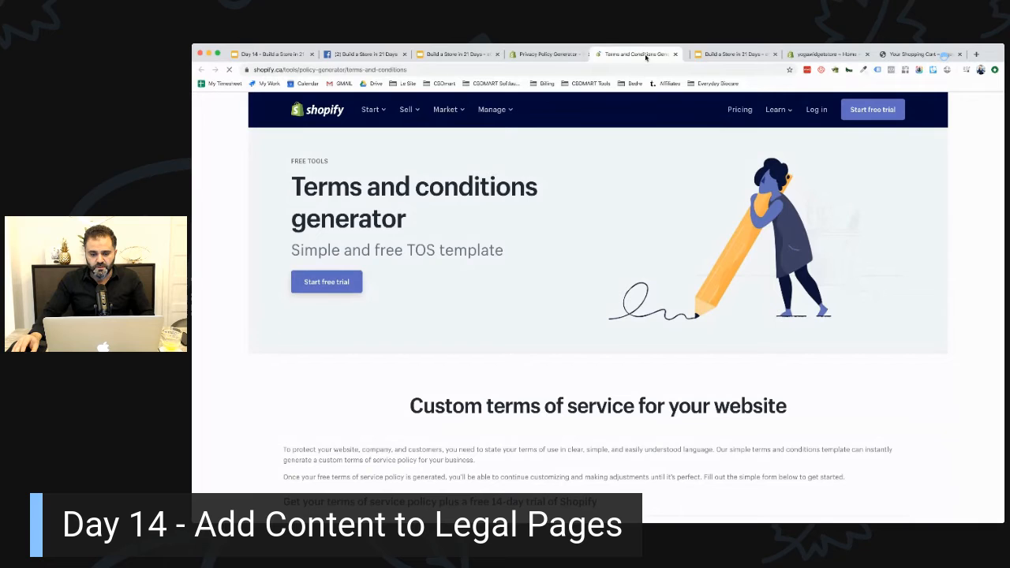
- Opt to skip the Shopify trial on the privacy policy generator, look over its information form, and return to the terms and conditions generator
click(561, 53)
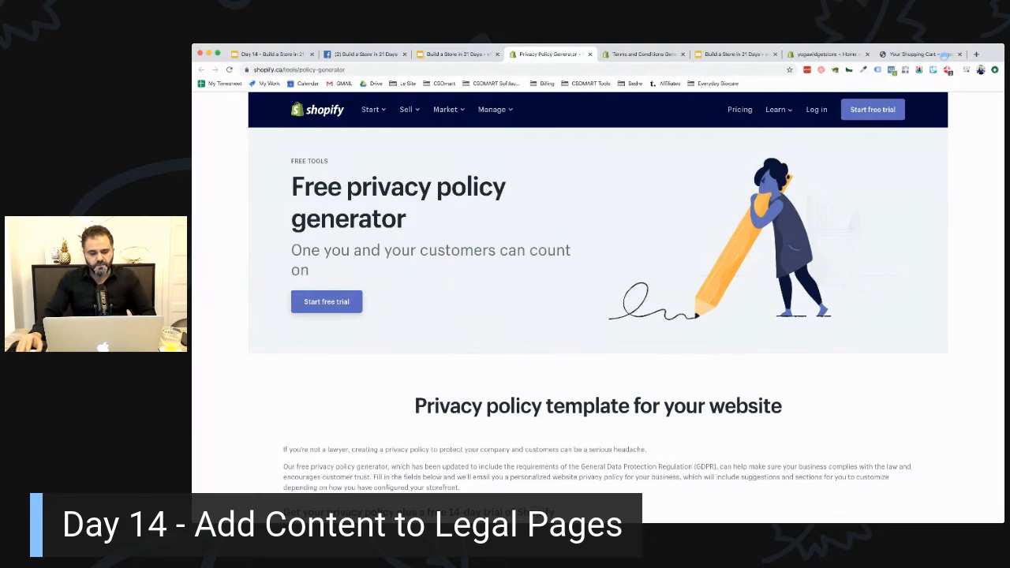
scroll(508, 165, down, 5)
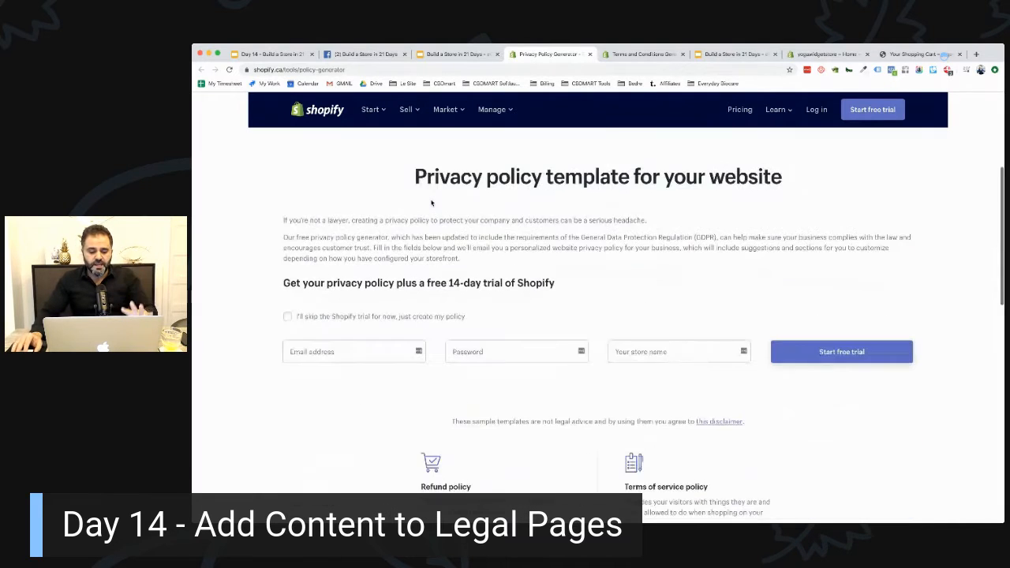
scroll(431, 203, down, 2)
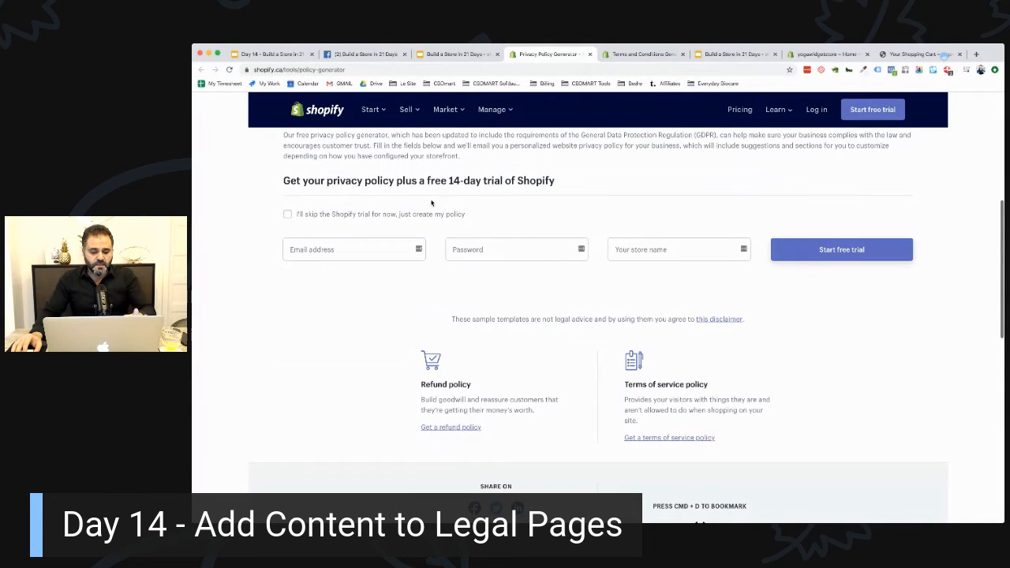
click(642, 54)
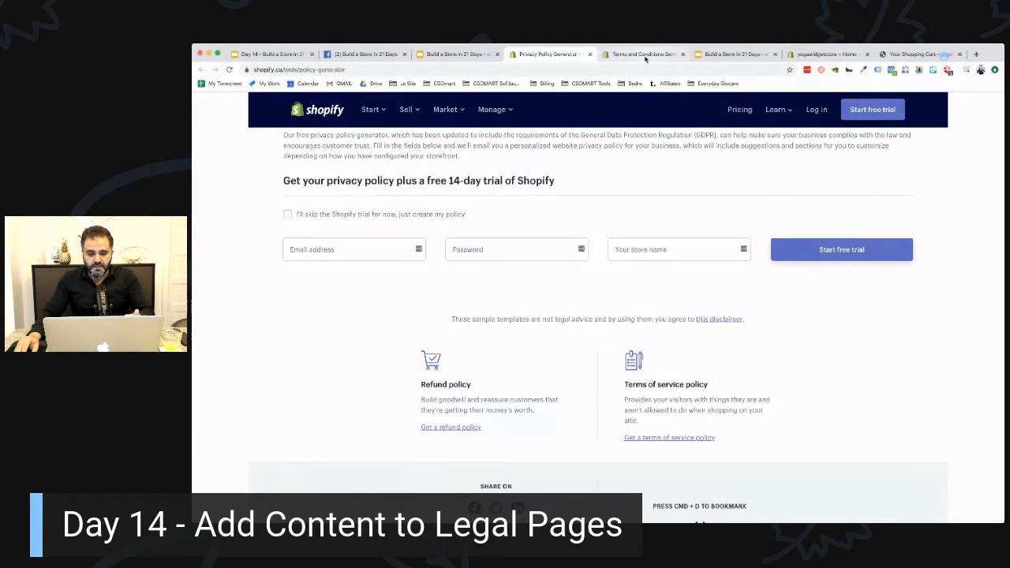
click(553, 54)
scroll(548, 180, up, 4)
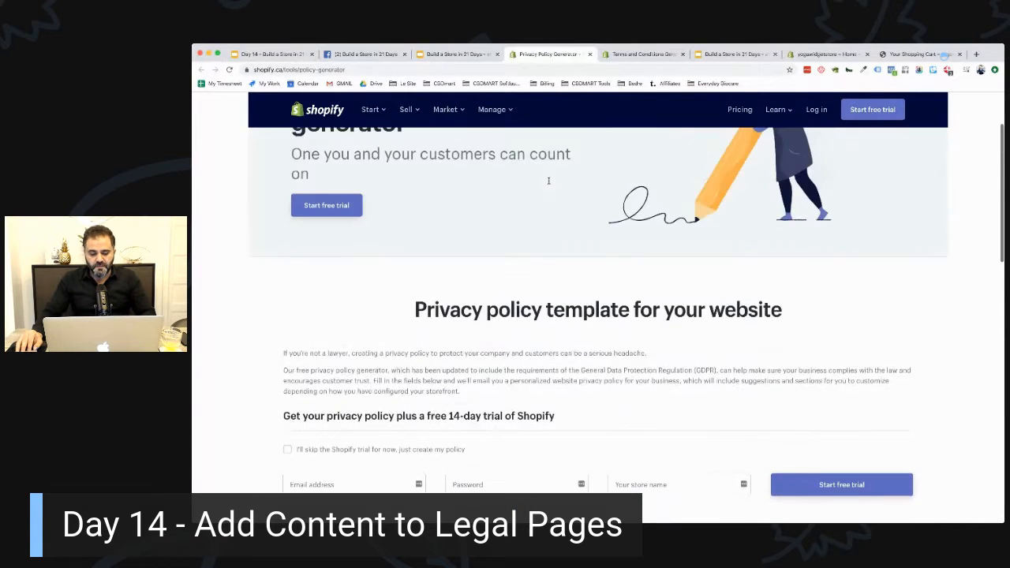
scroll(548, 180, down, 3)
click(288, 314)
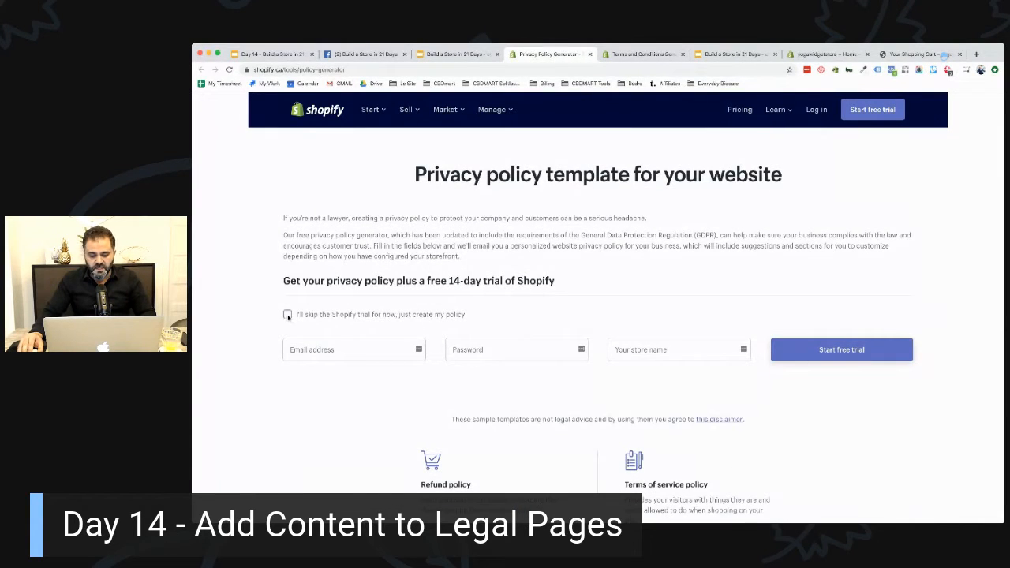
scroll(401, 291, down, 3)
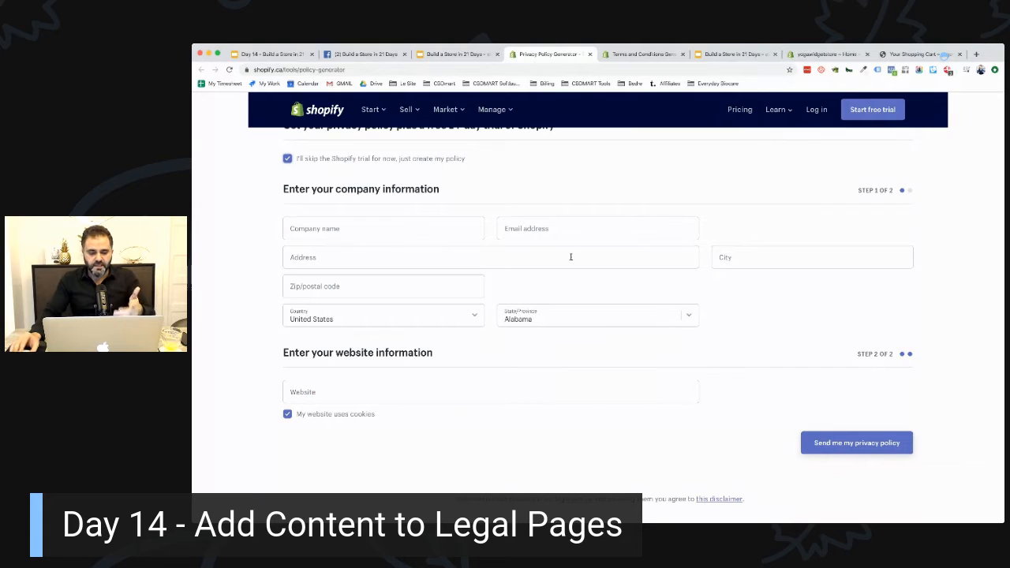
click(641, 54)
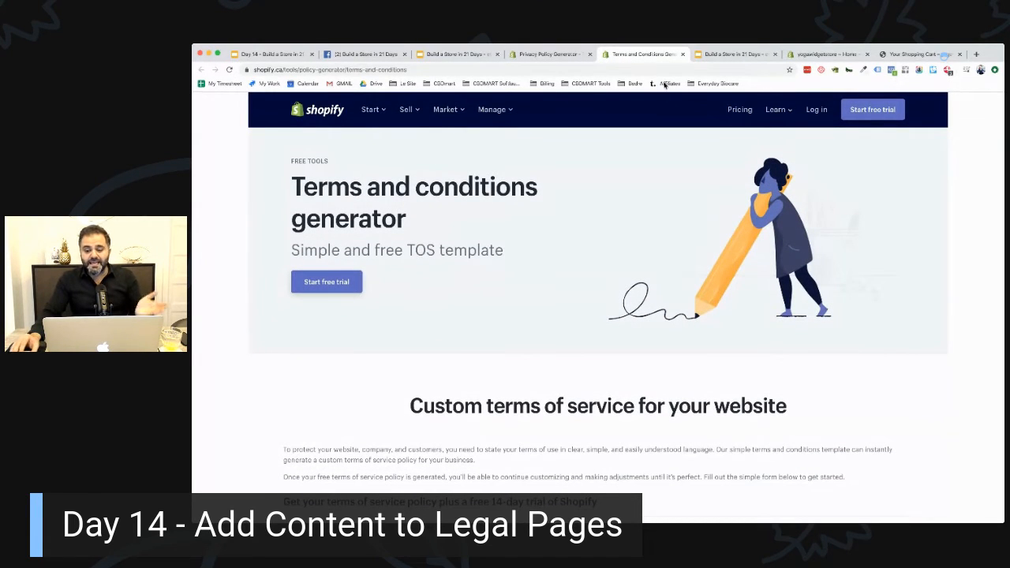
- Switch to the yogawidgetstore Shopify admin, hide the browser's bookmarks bar, and open the store's Legal settings
click(828, 54)
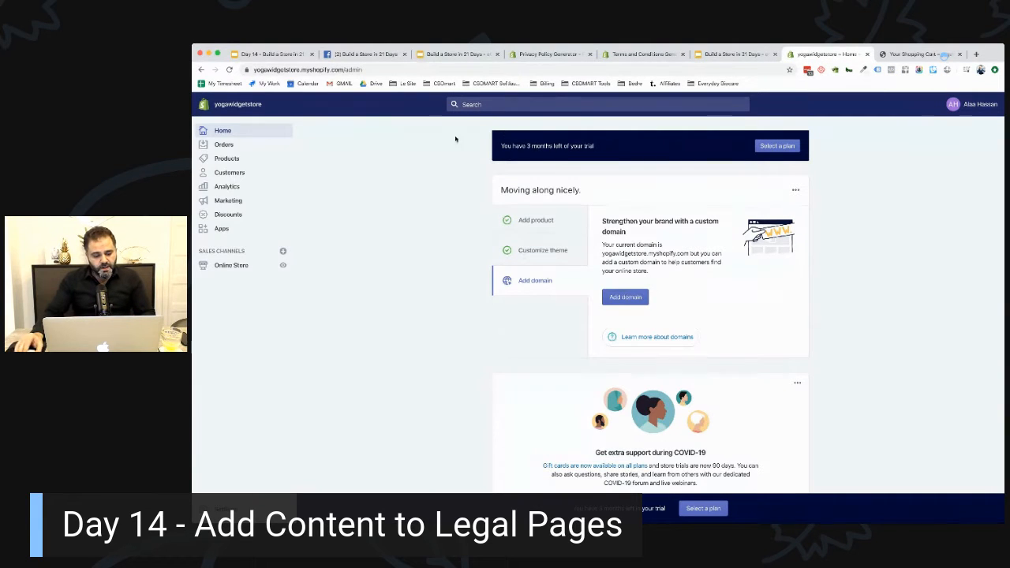
scroll(278, 199, down, 1)
scroll(278, 199, down, 1)
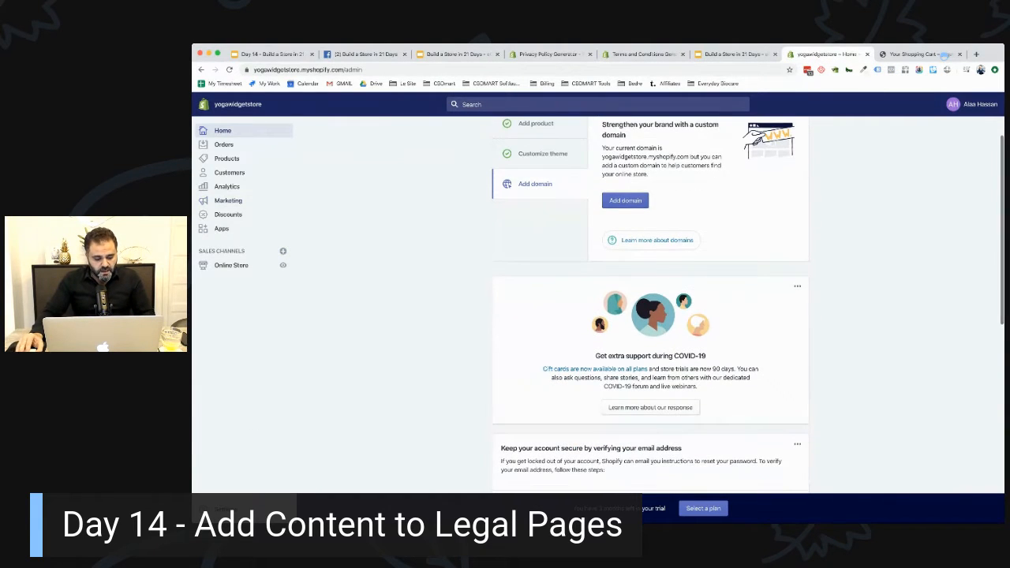
click(225, 508)
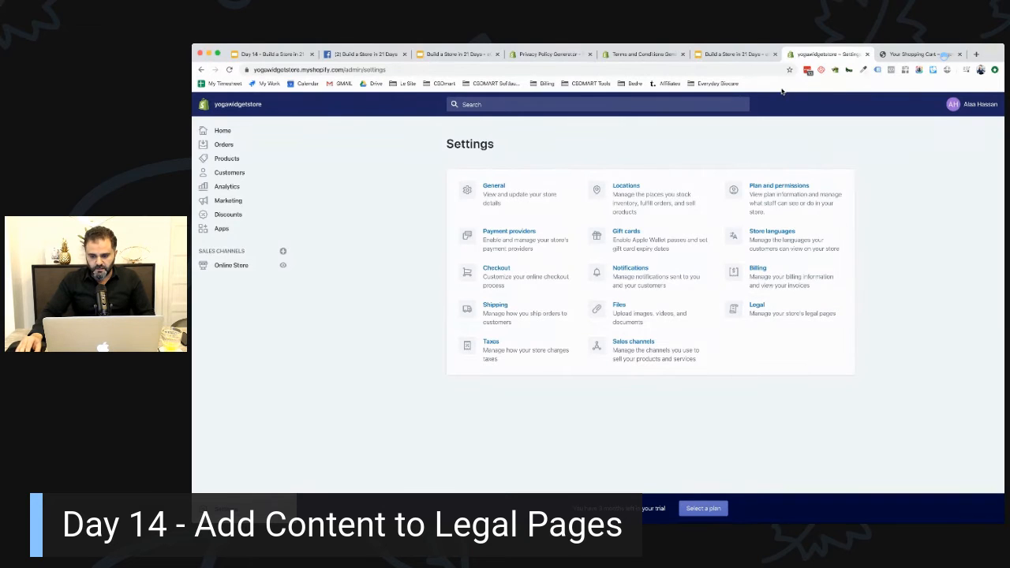
key(super+shift+b)
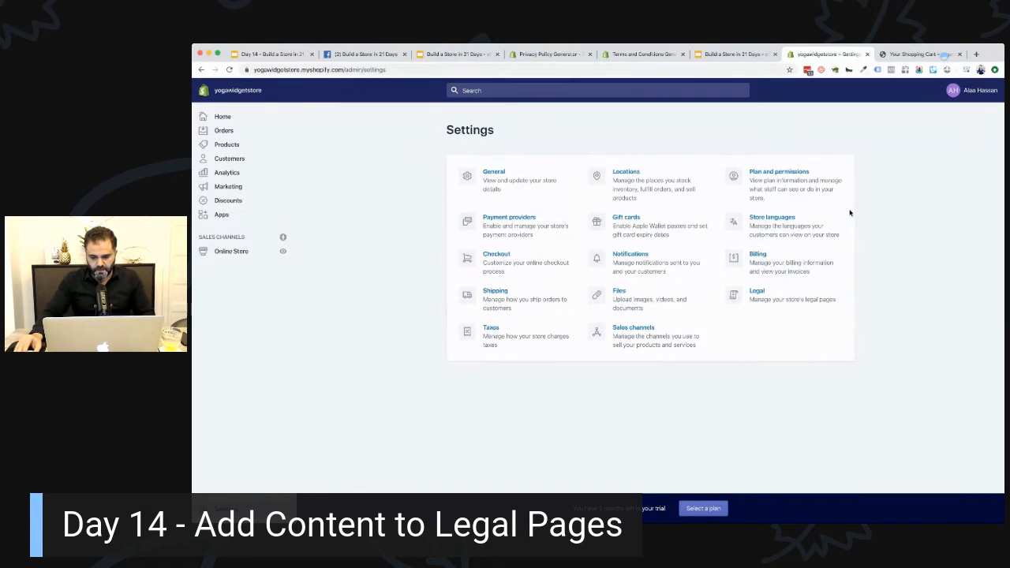
click(777, 294)
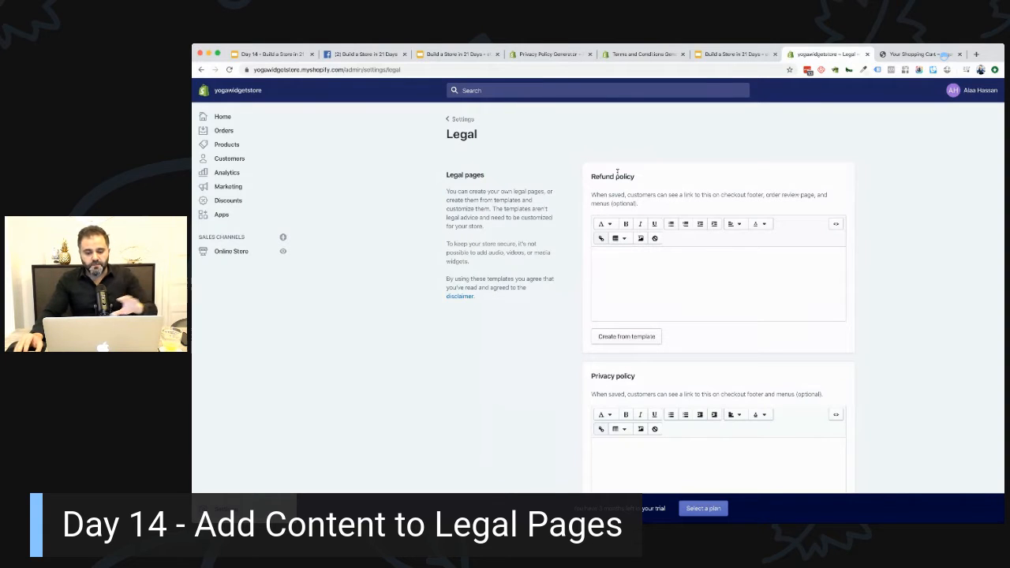
- Look over the refund, privacy, terms of service and shipping policy sections of the Legal settings
scroll(617, 172, down, 5)
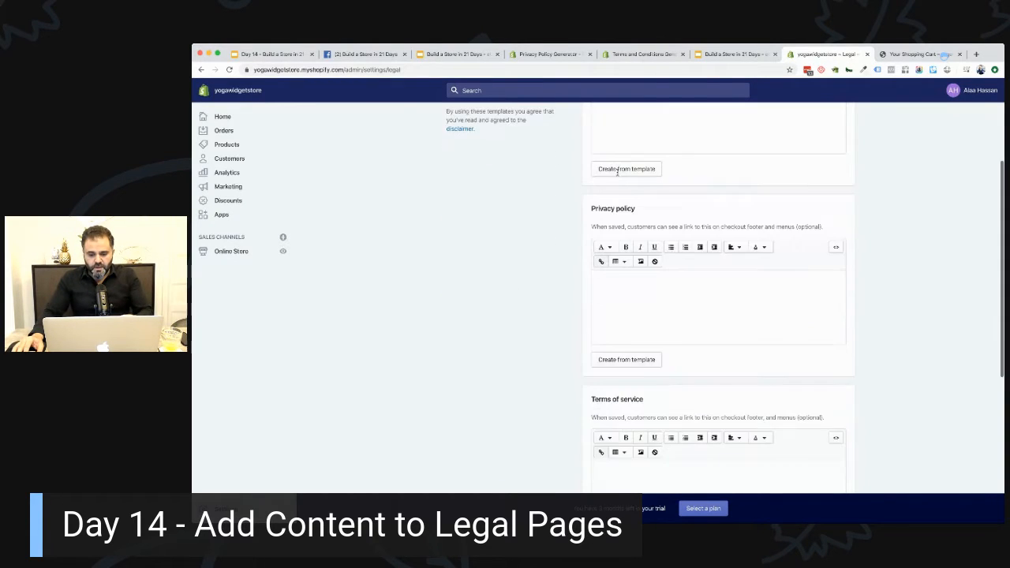
scroll(617, 174, down, 5)
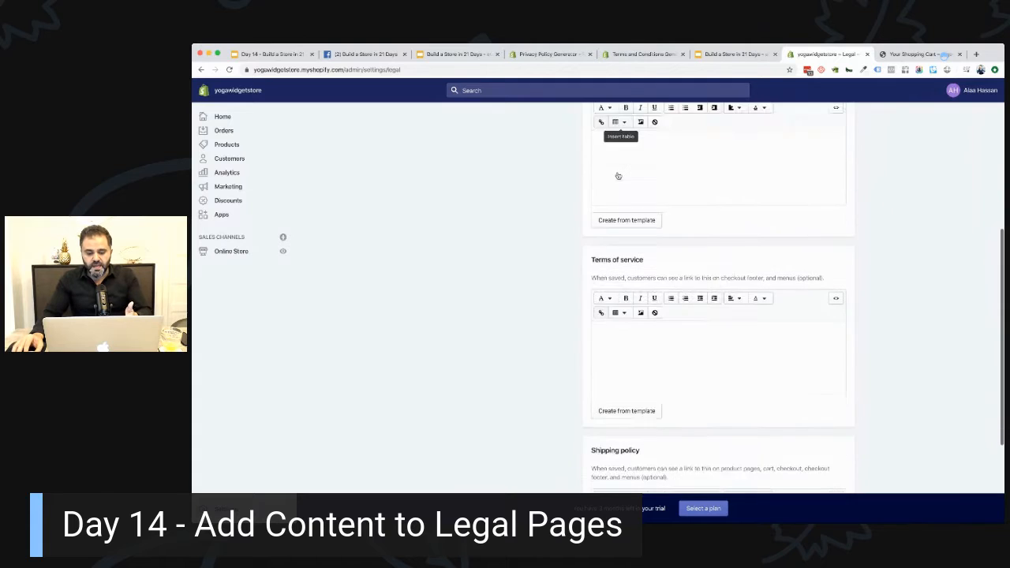
scroll(620, 207, down, 3)
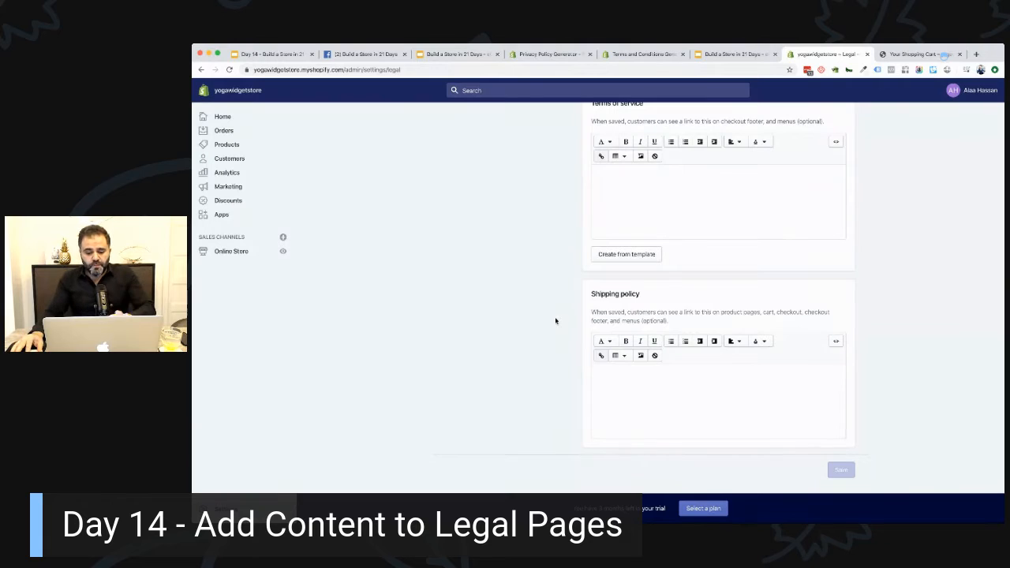
scroll(555, 320, up, 10)
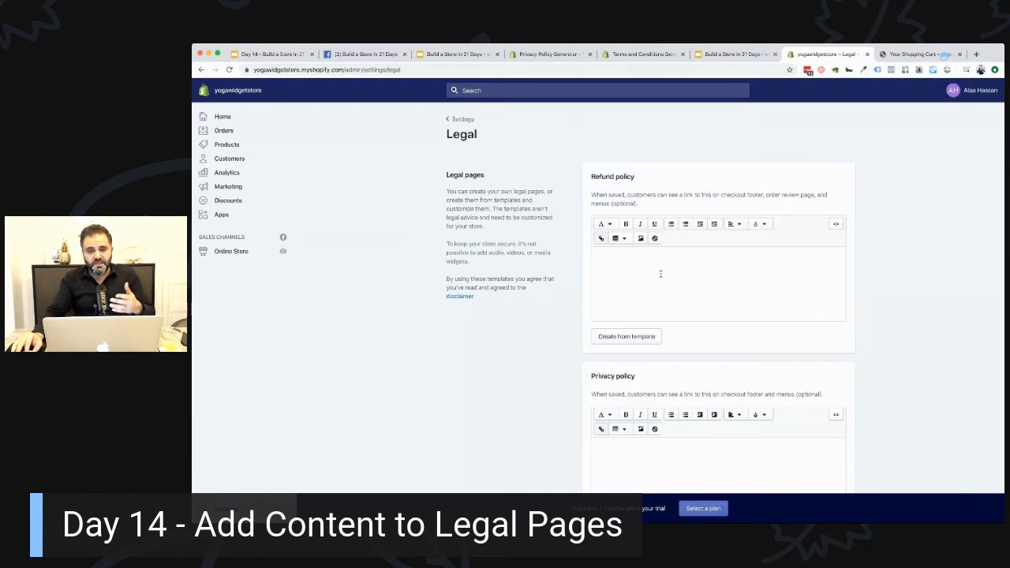
scroll(660, 274, down, 6)
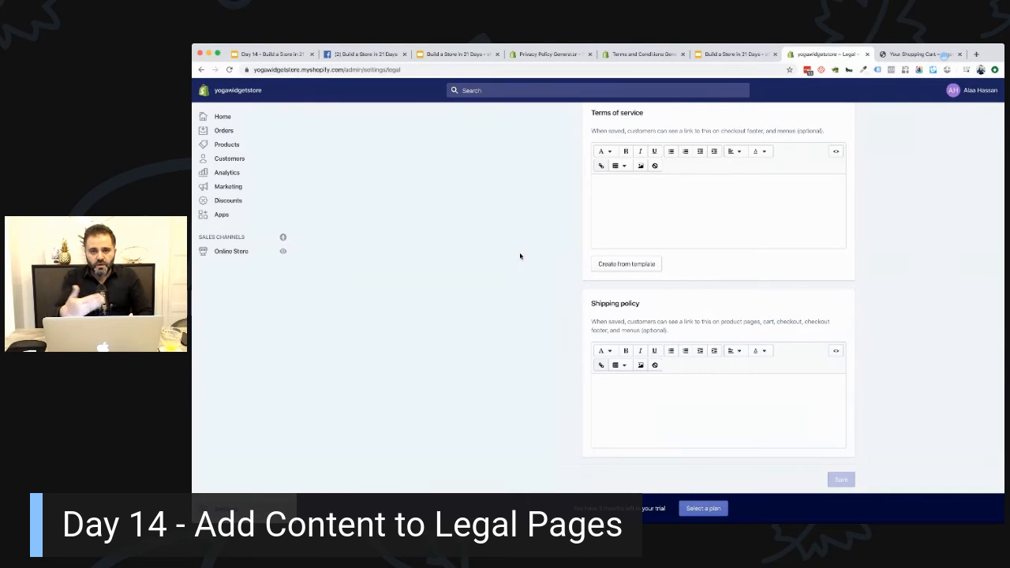
scroll(521, 253, up, 8)
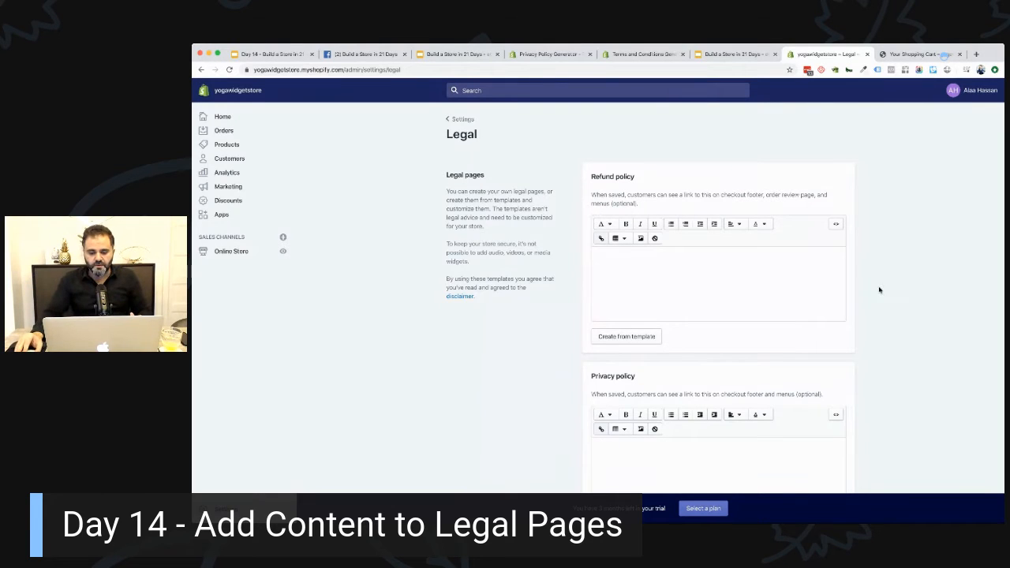
- Create the refund policy from the template and read through its text down to the return shipping section
click(645, 262)
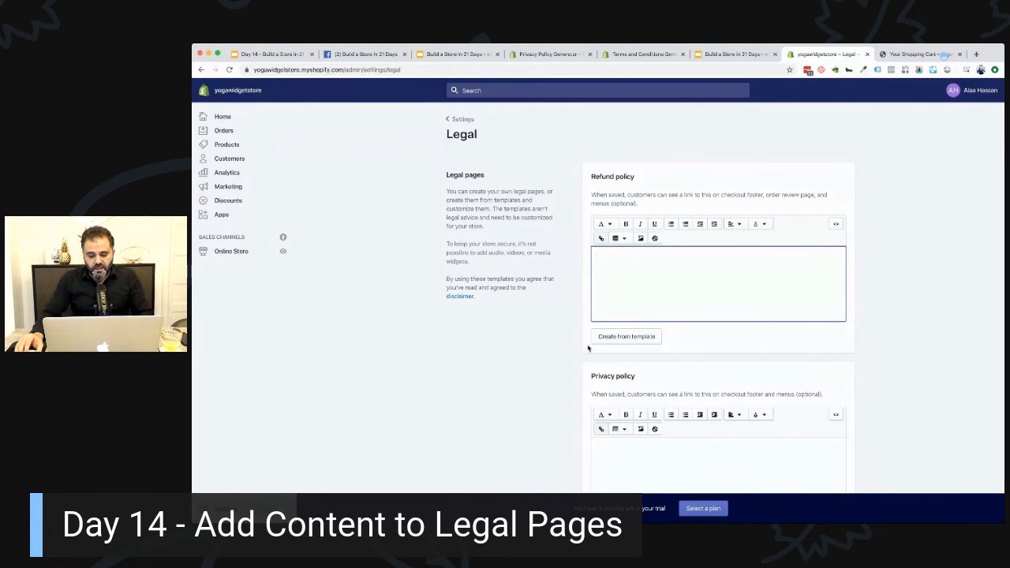
click(628, 340)
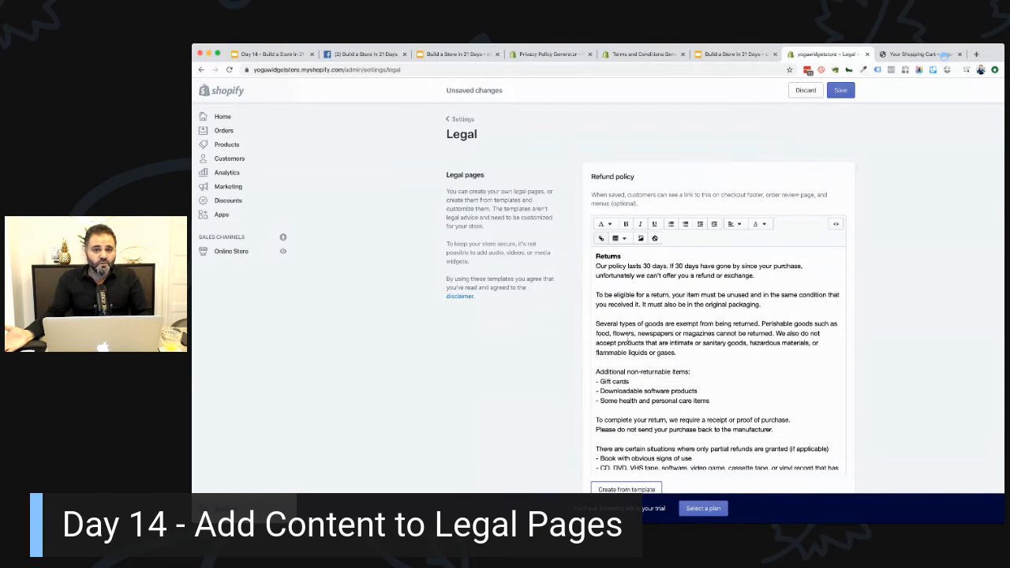
scroll(677, 320, down, 10)
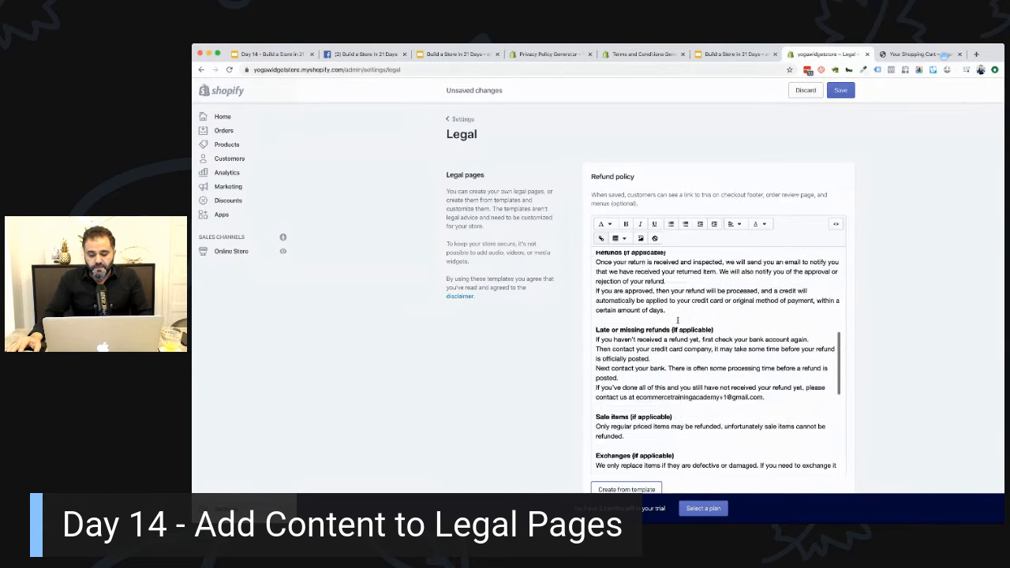
scroll(677, 319, down, 3)
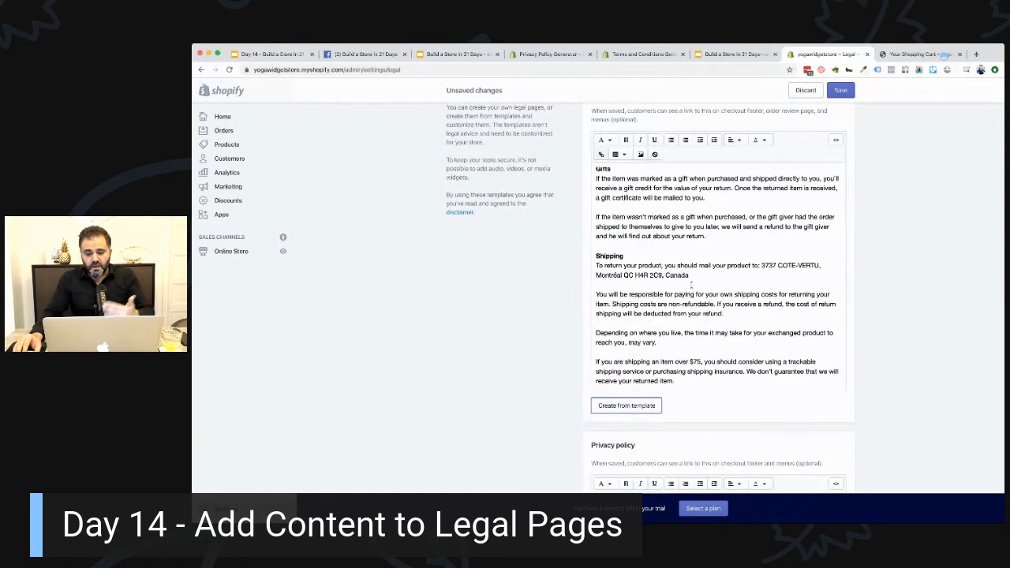
- Switch to the yogawidgetstore storefront, open the Returns Policy page linked in the home page footer, and look over its text
click(904, 55)
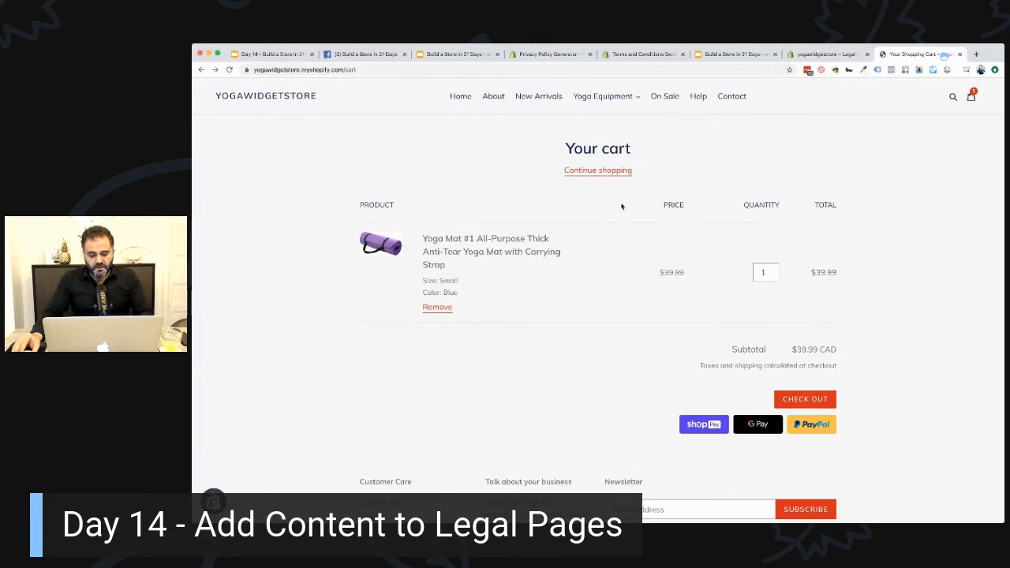
scroll(379, 213, down, 5)
scroll(347, 244, up, 4)
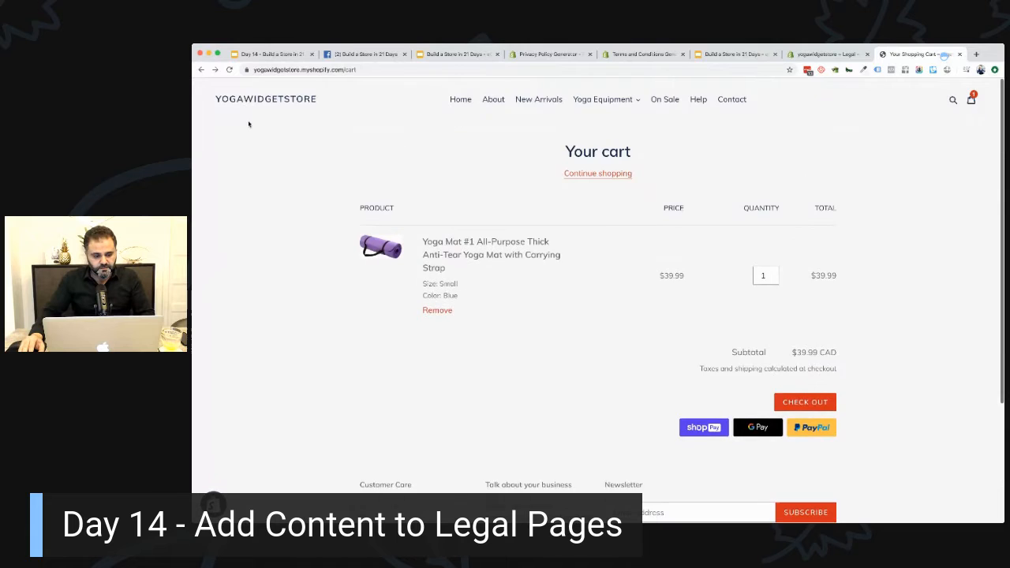
click(254, 97)
scroll(362, 320, down, 15)
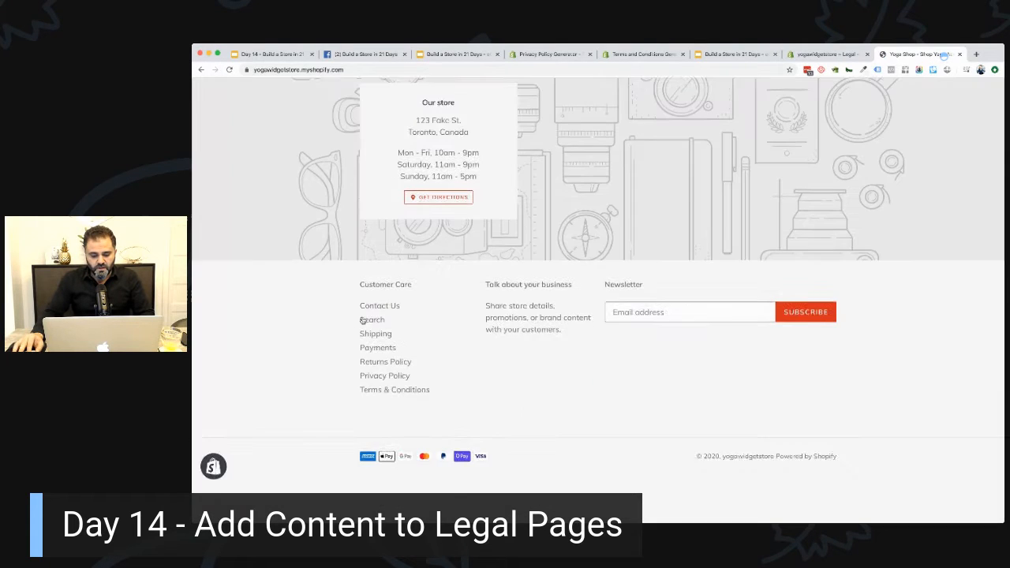
click(385, 396)
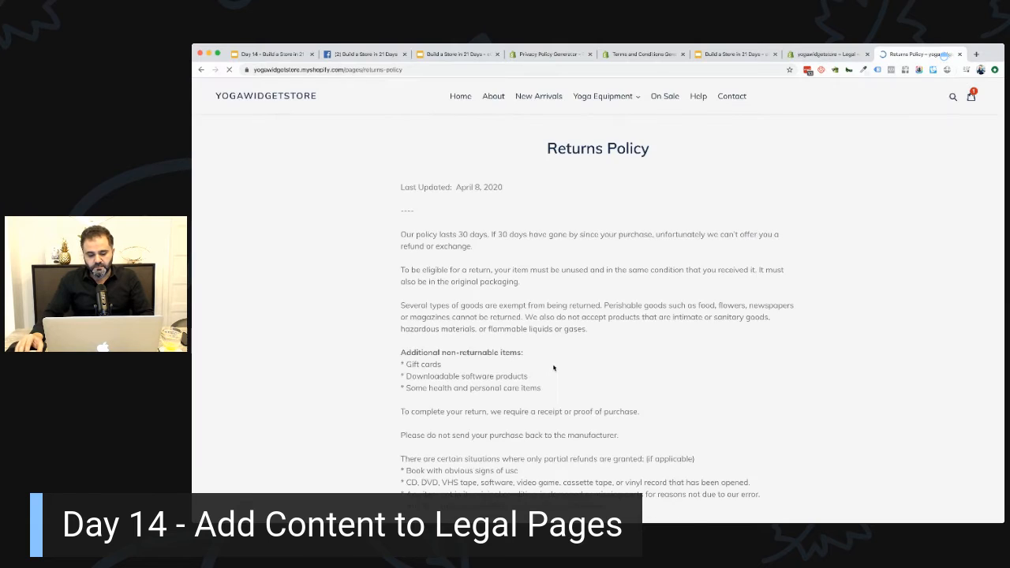
scroll(553, 368, down, 3)
key(super+a)
scroll(520, 326, up, 3)
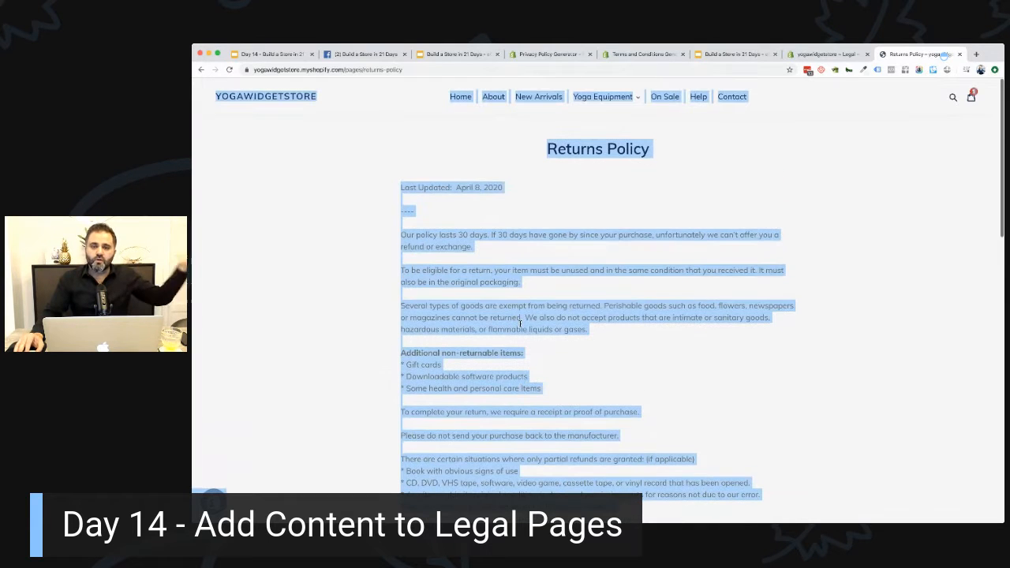
click(527, 315)
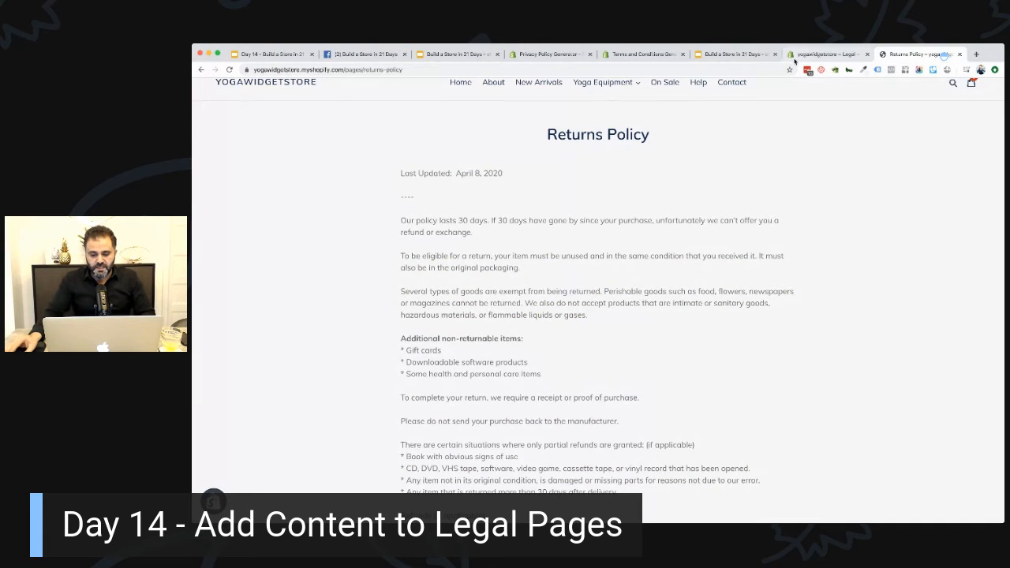
- Return to the store's Legal settings, review the start of the refund policy, and save it
click(825, 54)
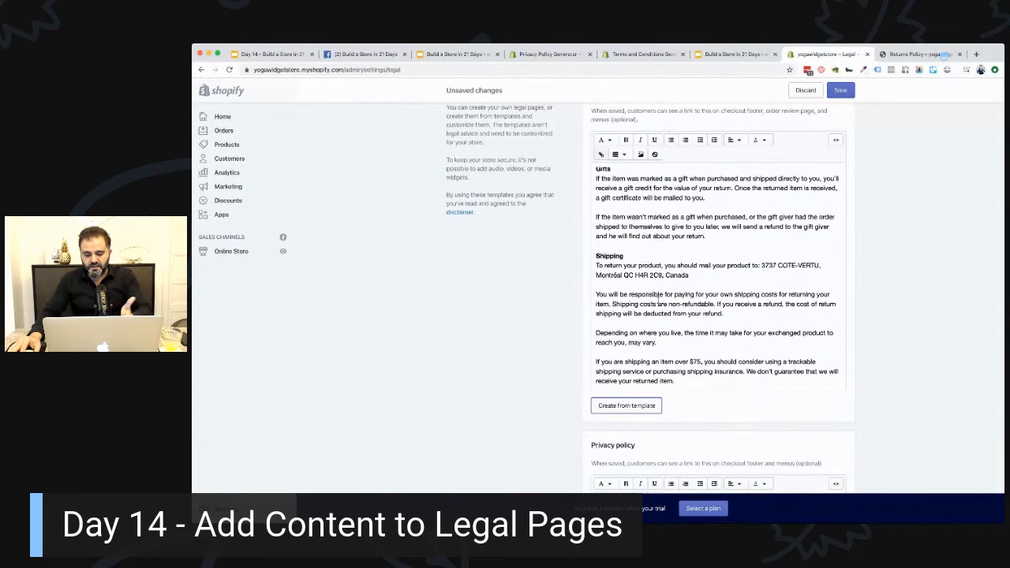
scroll(658, 296, up, 10)
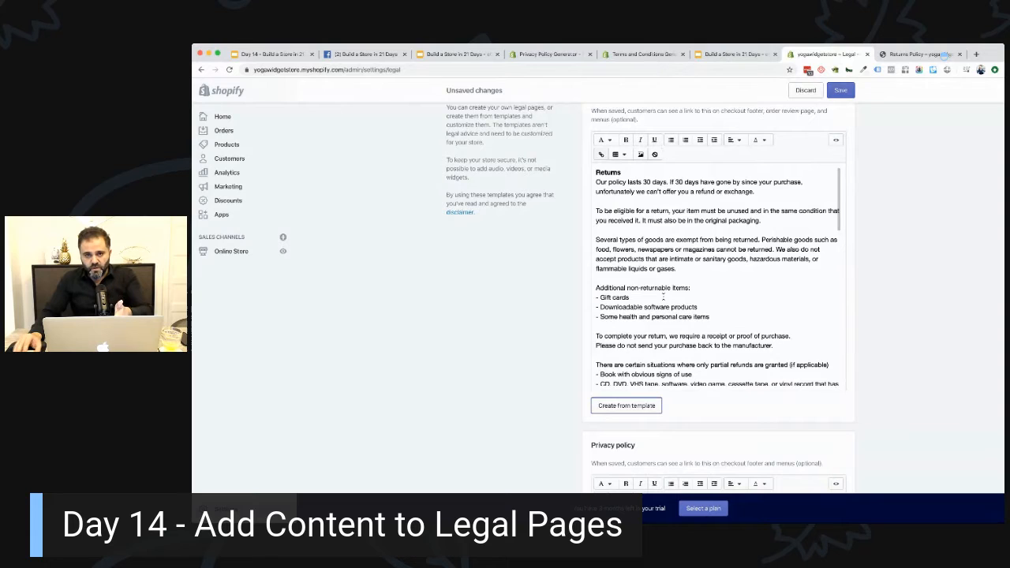
scroll(851, 190, up, 3)
key(super+s)
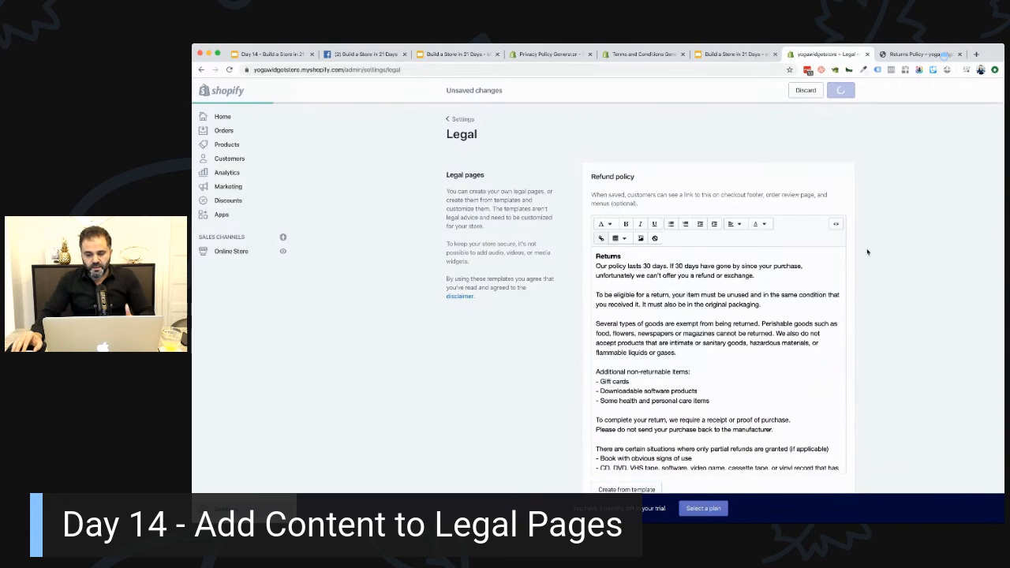
- Glance at the privacy policy generator and the storefront's returns page, then create the privacy policy from the template in the Legal settings
scroll(864, 229, down, 10)
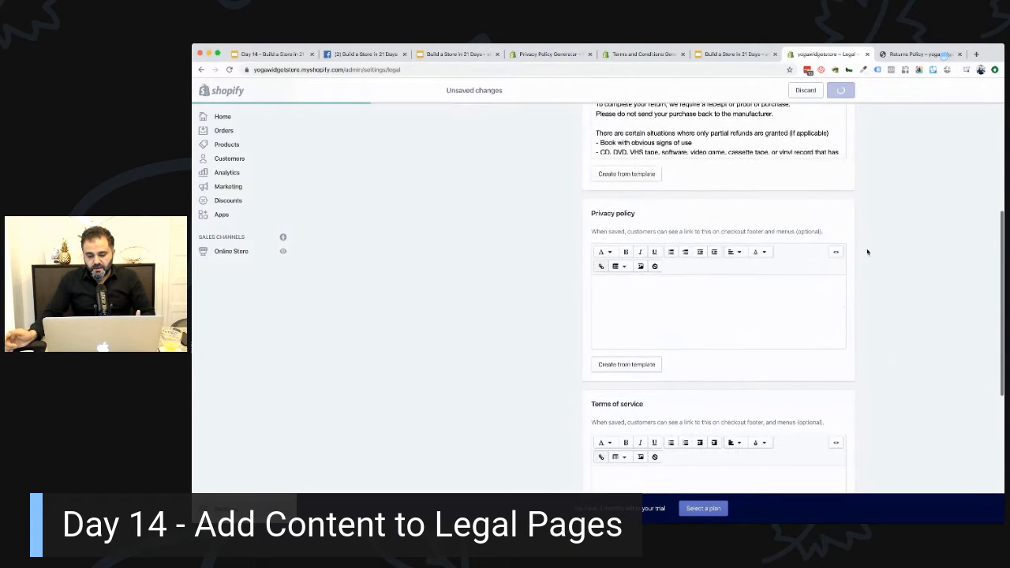
scroll(867, 252, down, 2)
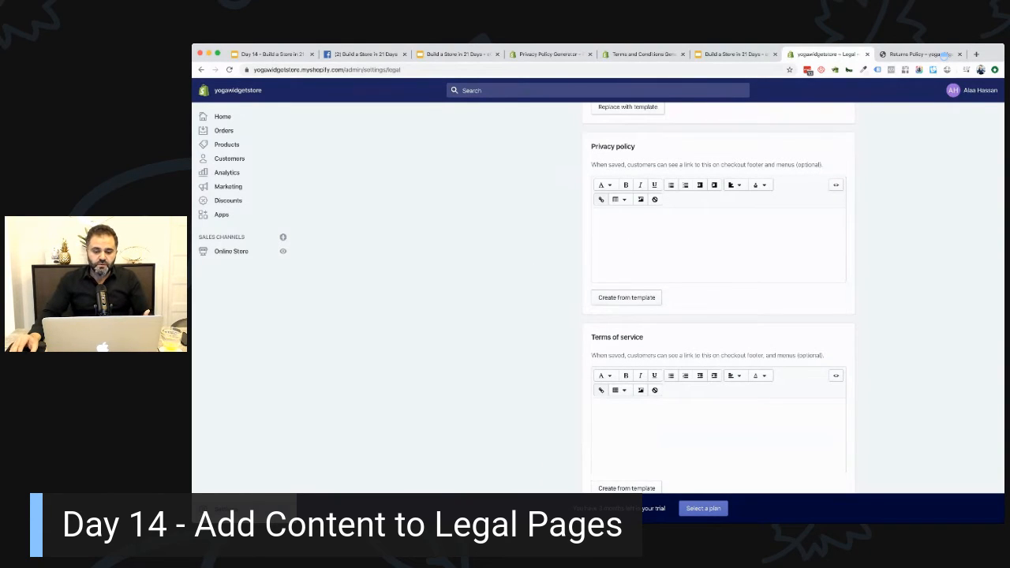
click(544, 54)
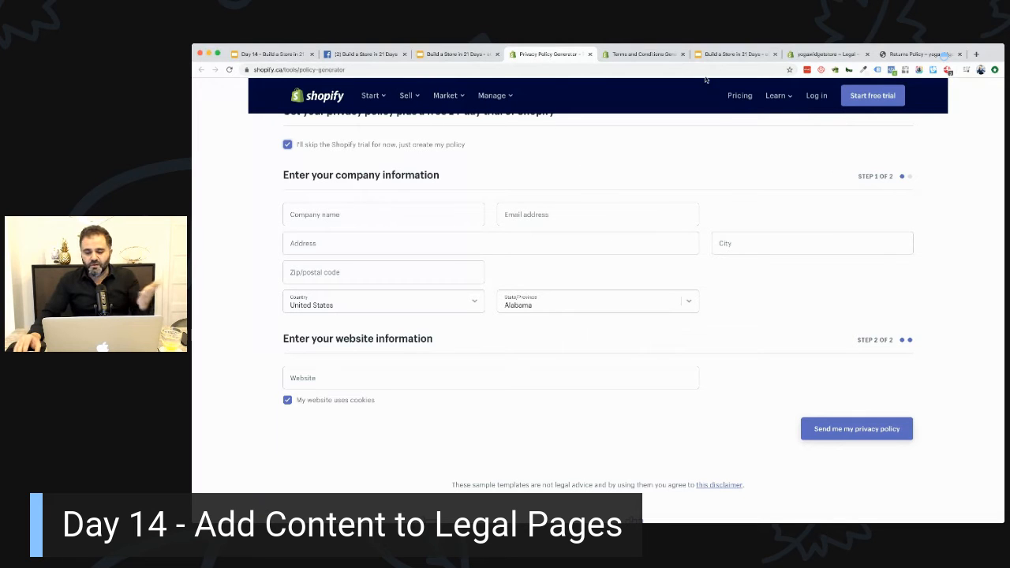
click(900, 54)
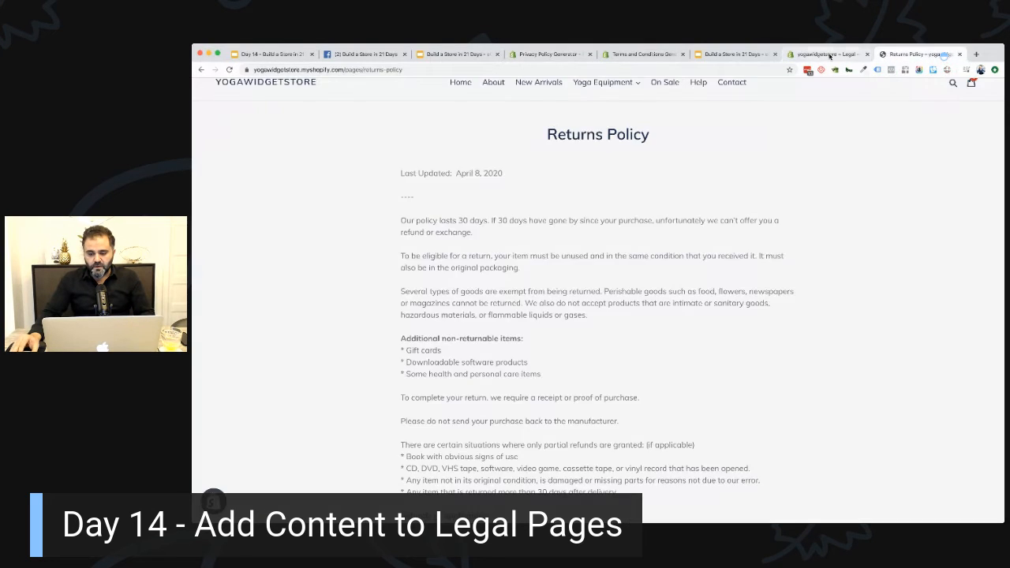
click(828, 55)
click(624, 295)
- Read through the privacy policy template and highlight its placeholder for descriptions of other tracking technologies used
scroll(784, 290, down, 2)
scroll(784, 290, up, 3)
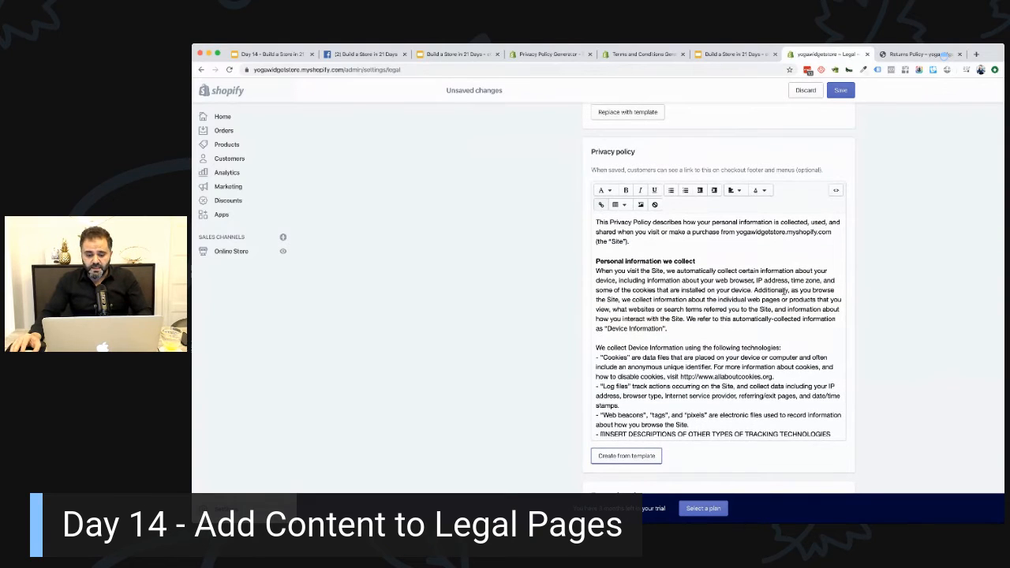
scroll(784, 290, up, 5)
scroll(940, 222, down, 6)
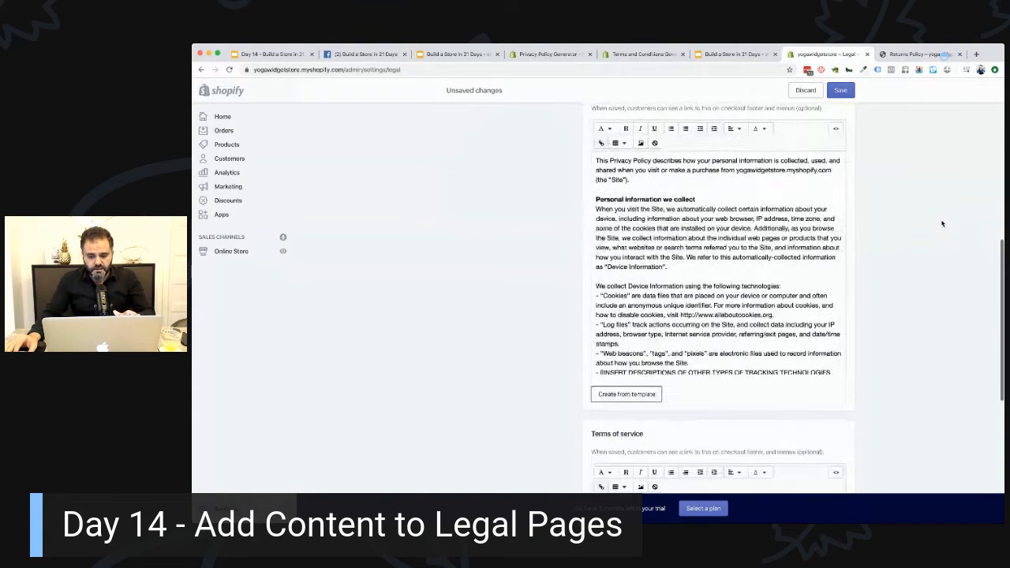
scroll(690, 238, down, 15)
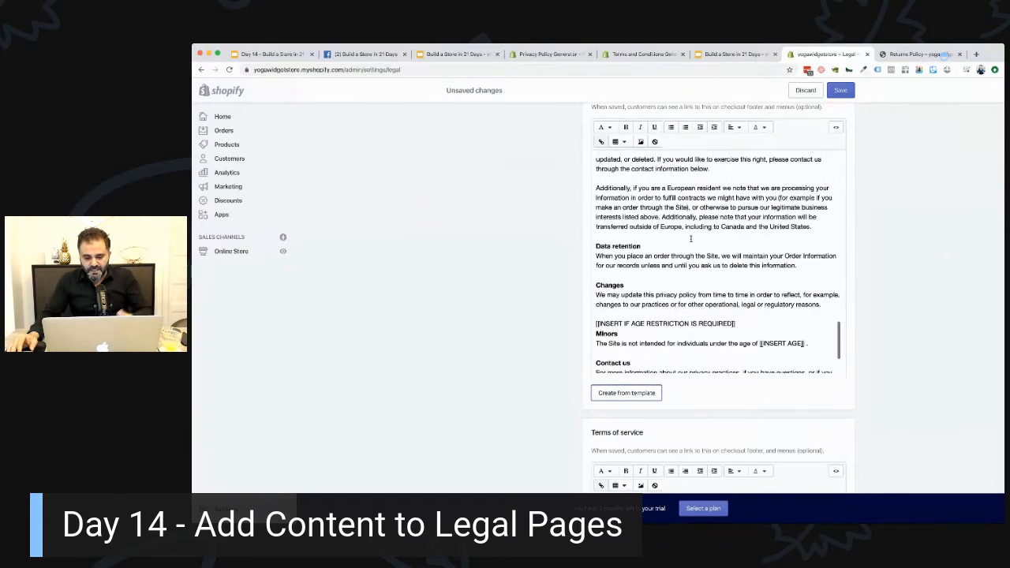
scroll(690, 238, down, 2)
scroll(690, 239, up, 4)
scroll(690, 238, up, 15)
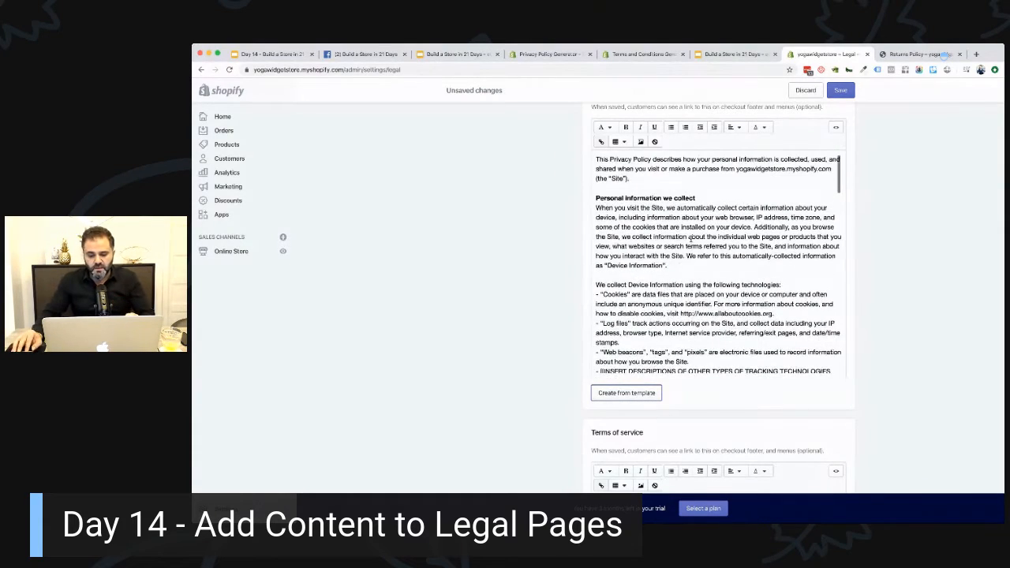
scroll(613, 168, up, 5)
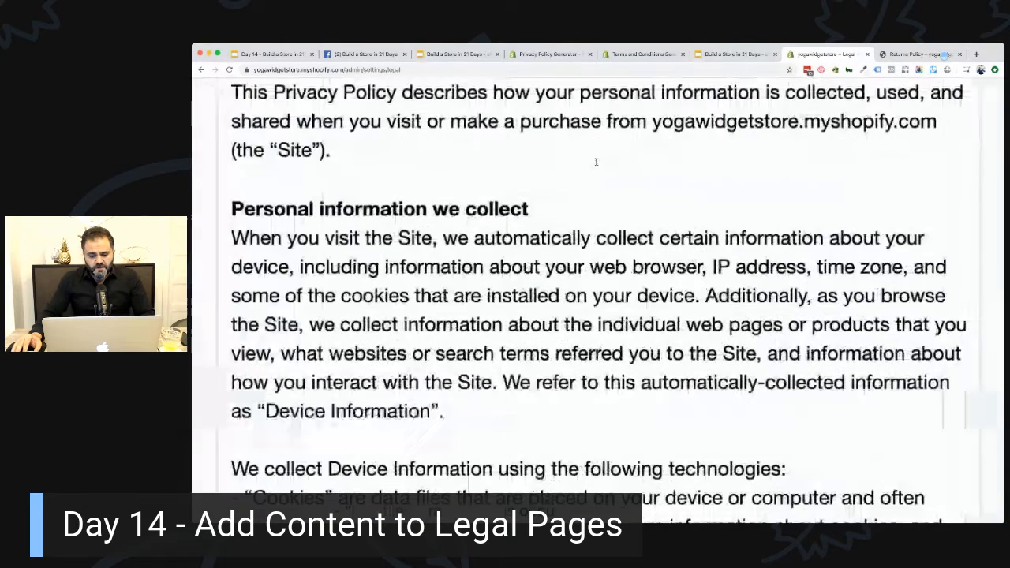
scroll(597, 161, down, 5)
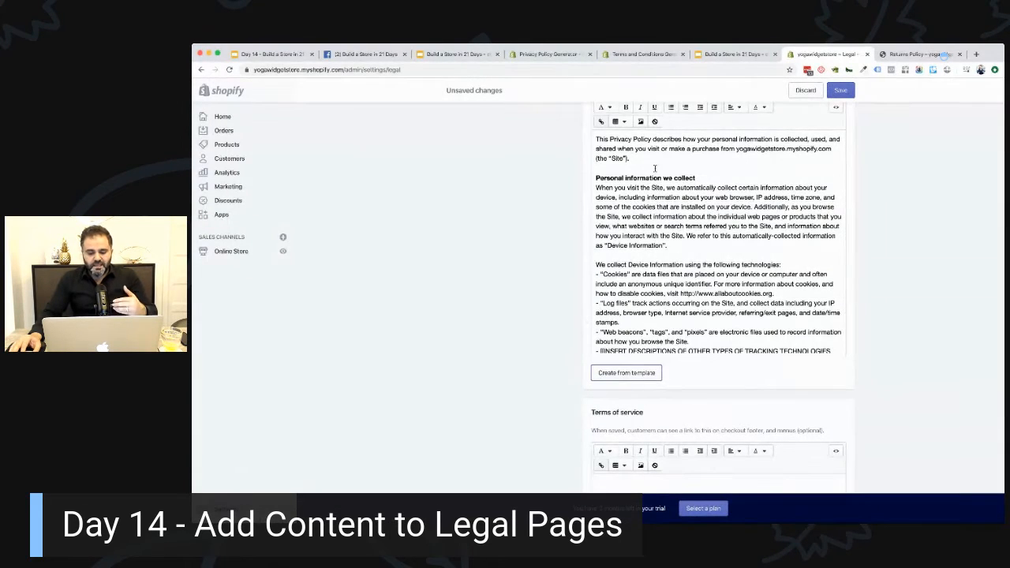
scroll(655, 168, up, 1)
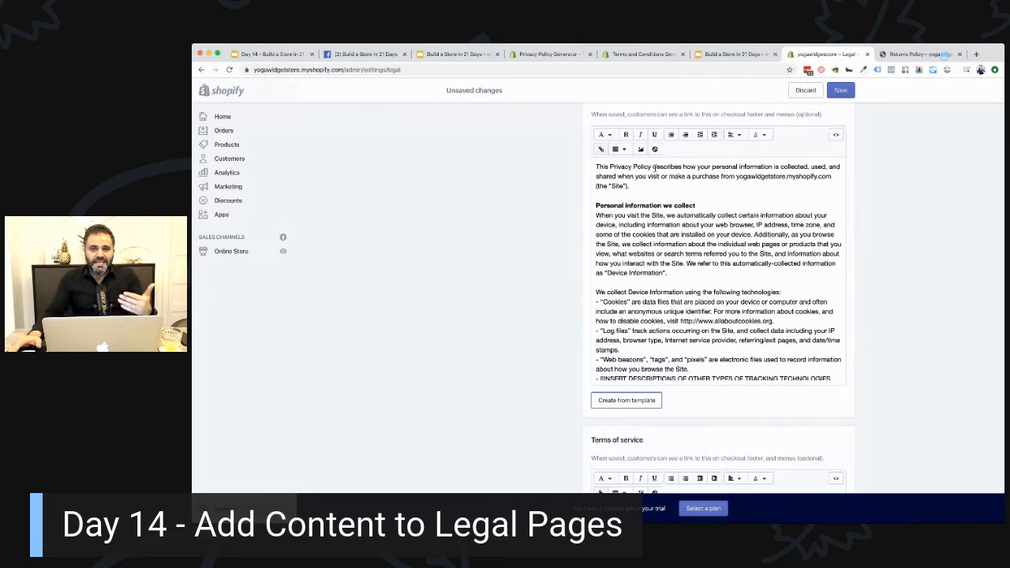
scroll(680, 185, down, 5)
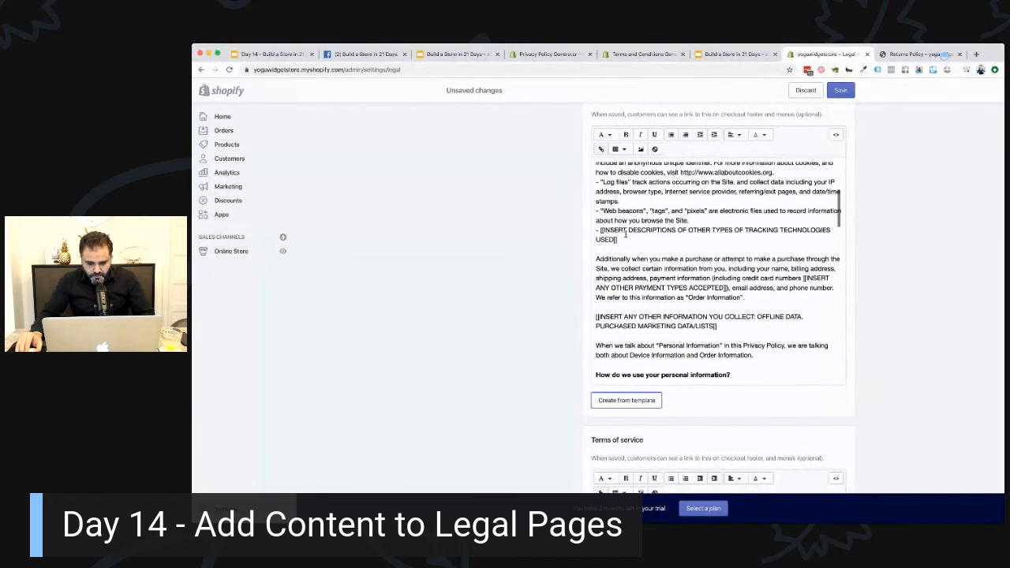
drag(619, 239, 600, 229)
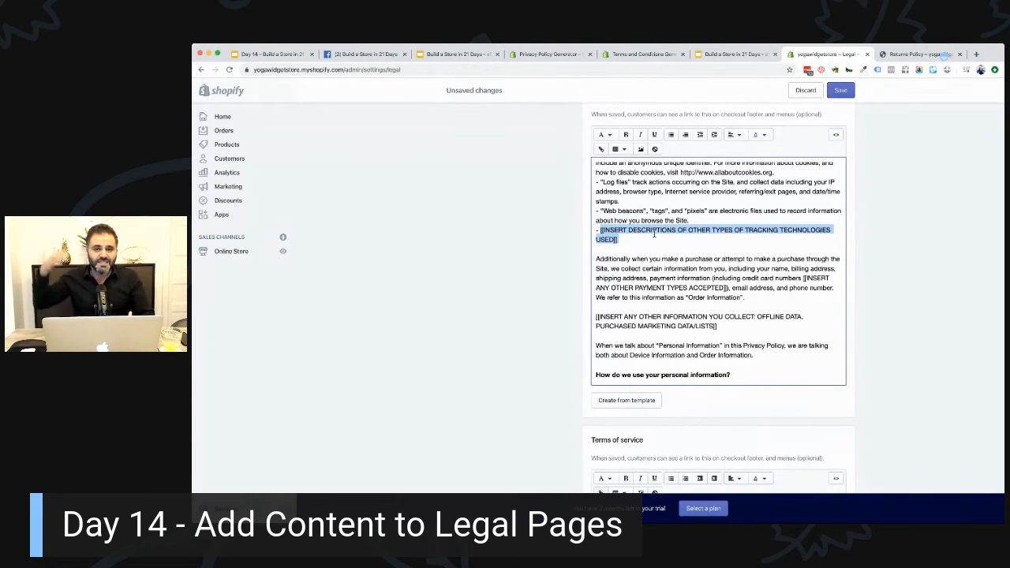
- Open the generated policies disclaimer for the legal pages, read it, close it, and return to the privacy policy
scroll(584, 217, up, 10)
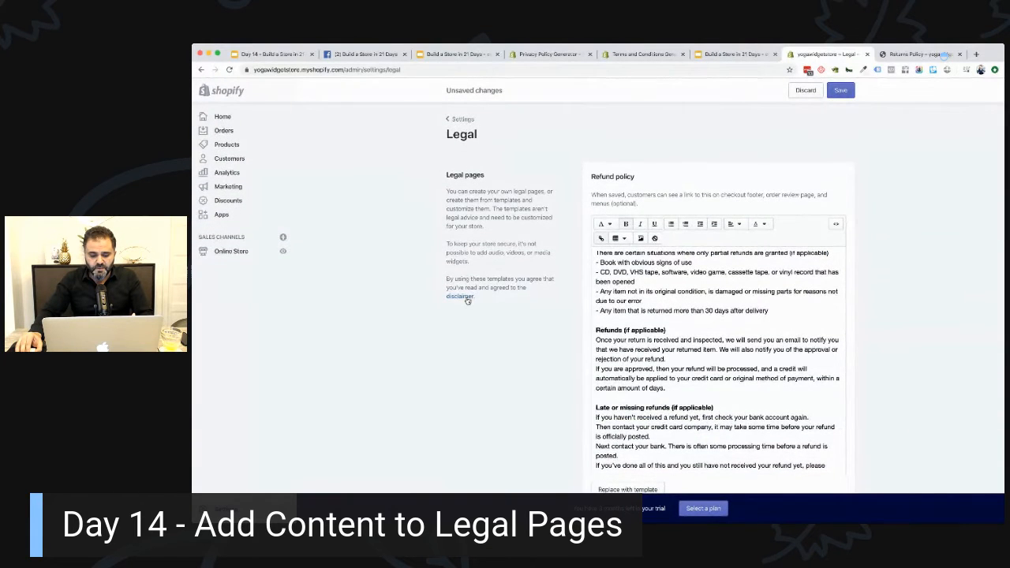
click(462, 298)
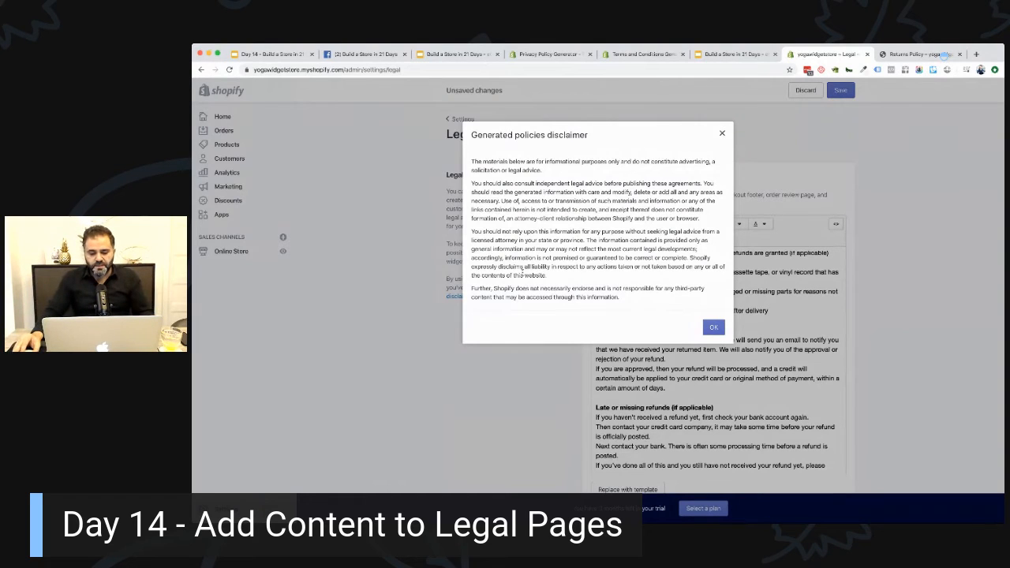
click(713, 327)
scroll(541, 331, down, 2)
scroll(542, 331, down, 10)
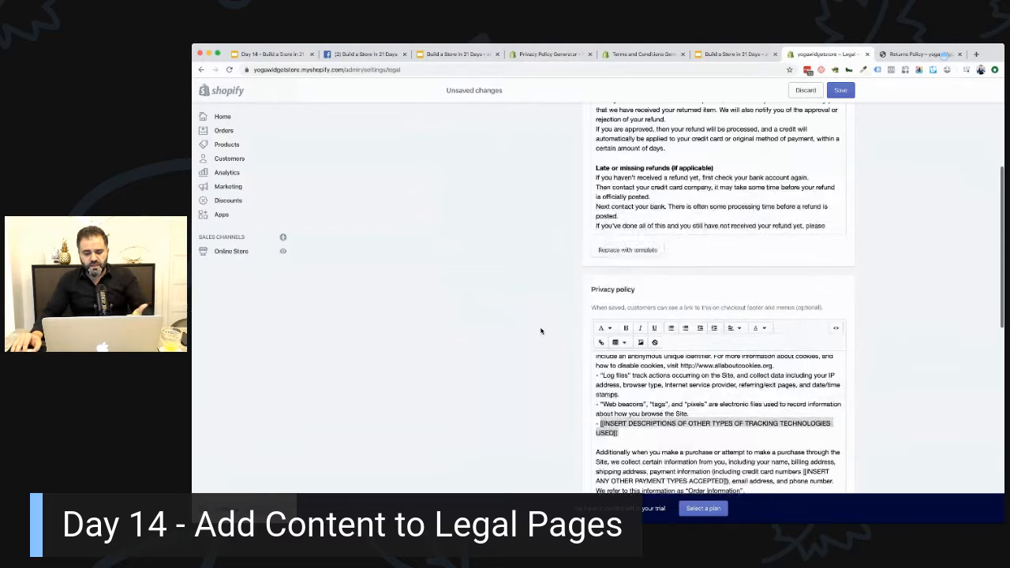
- Examine the privacy policy's placeholders for payment types, other collected information and order information uses, through to its contact section
mouse_move(601, 289)
mouse_down()
mouse_move(640, 298)
mouse_move(584, 285)
mouse_up()
click(645, 300)
scroll(726, 344, down, 1)
scroll(726, 345, down, 3)
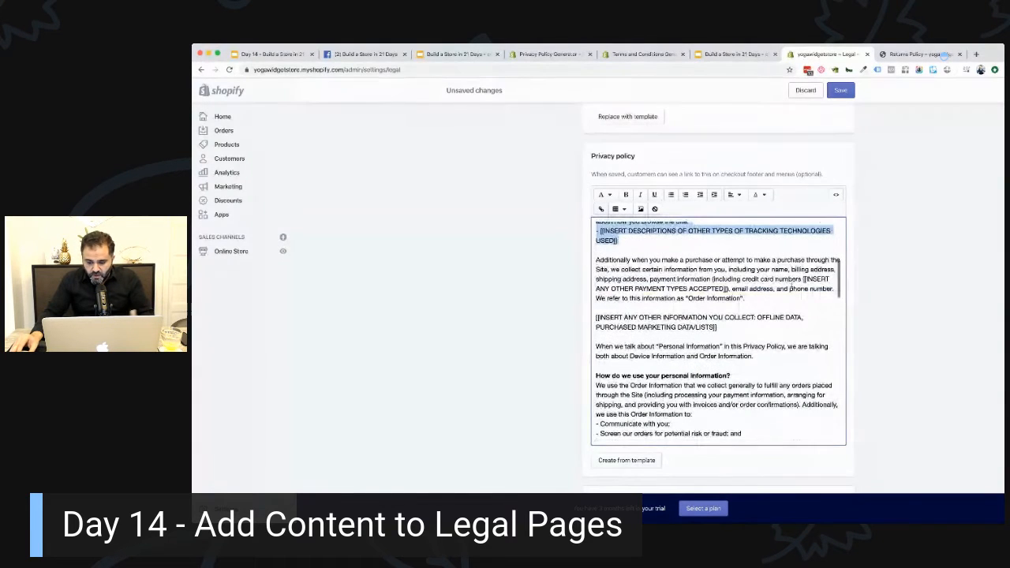
drag(803, 279, 727, 289)
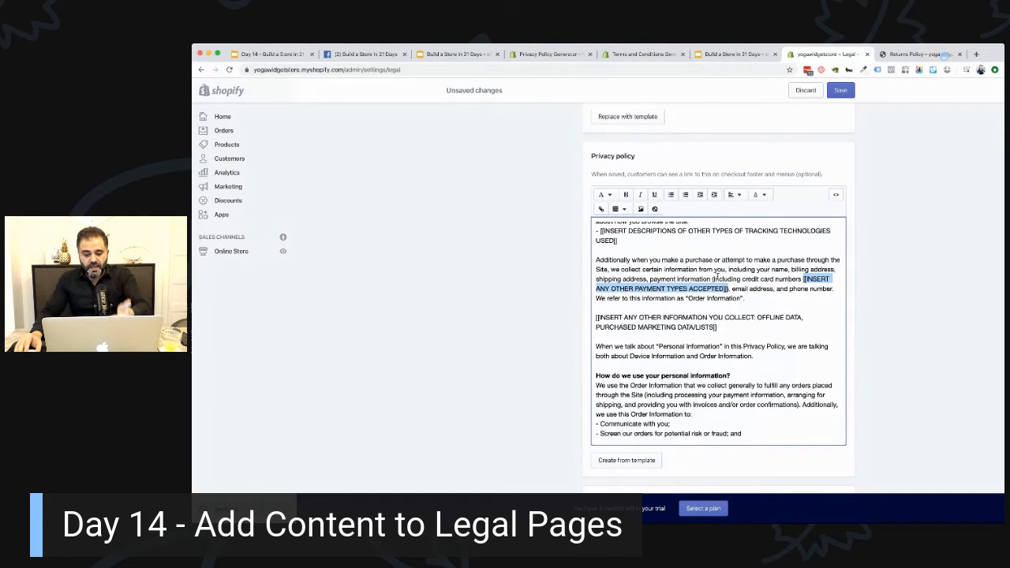
scroll(714, 281, down, 3)
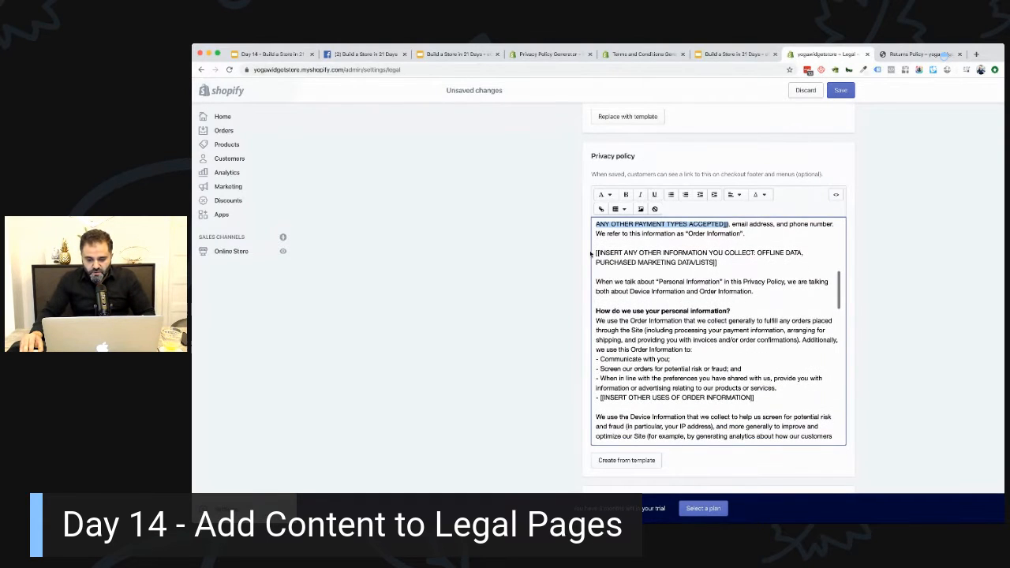
drag(761, 252, 607, 258)
click(731, 262)
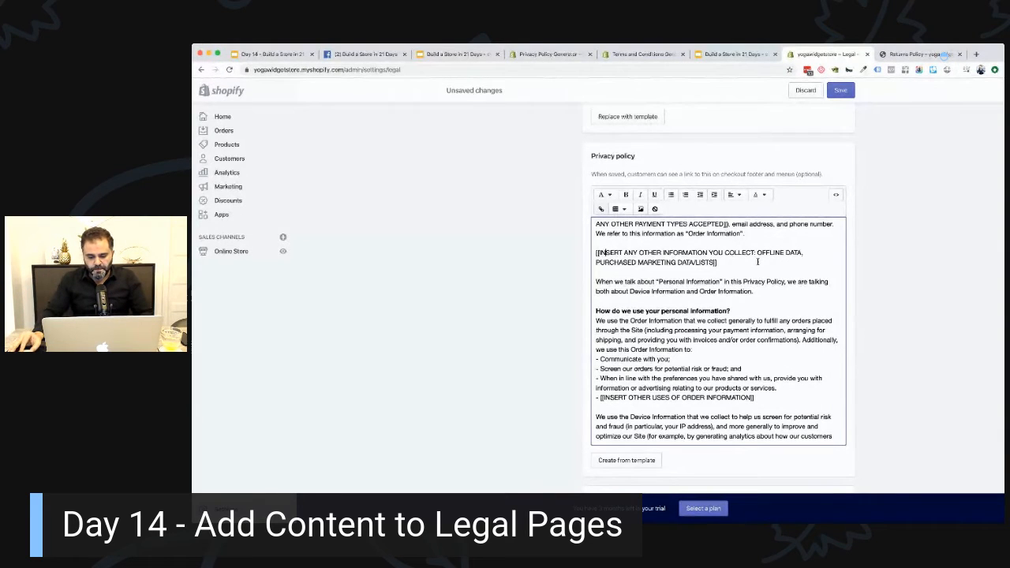
scroll(758, 261, down, 3)
scroll(757, 261, down, 6)
scroll(757, 262, down, 5)
triple_click(641, 299)
click(641, 299)
scroll(676, 308, down, 5)
scroll(676, 308, down, 6)
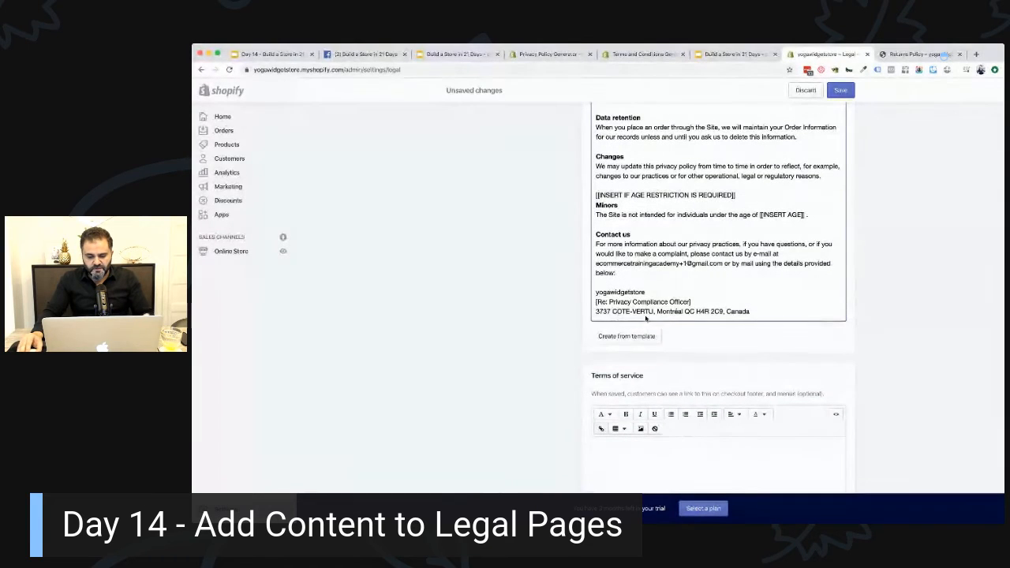
- Delete the store name, compliance officer line and postal address ending the privacy policy's Contact us section, and save the legal pages
drag(617, 292, 751, 311)
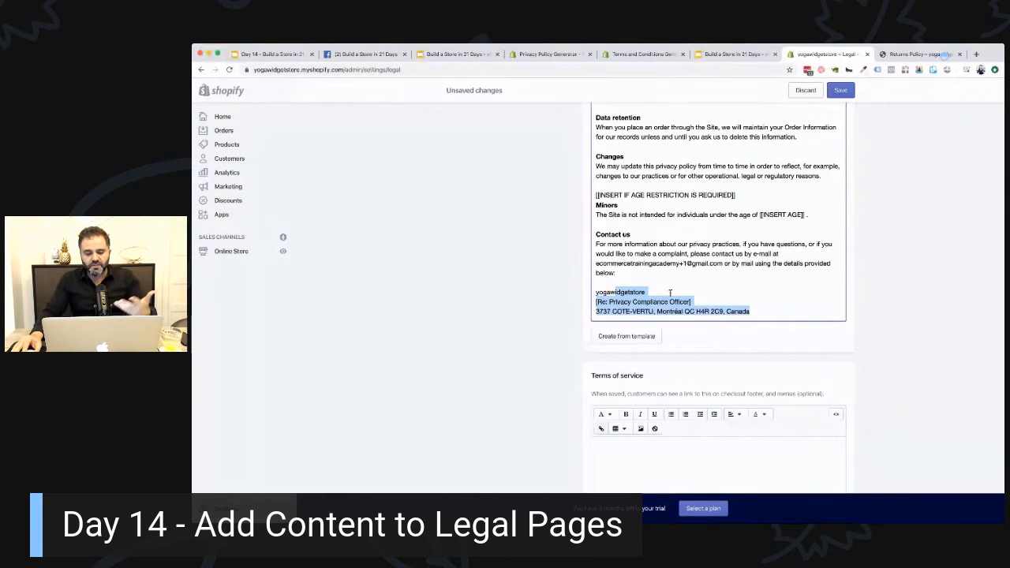
key(BackSpace)
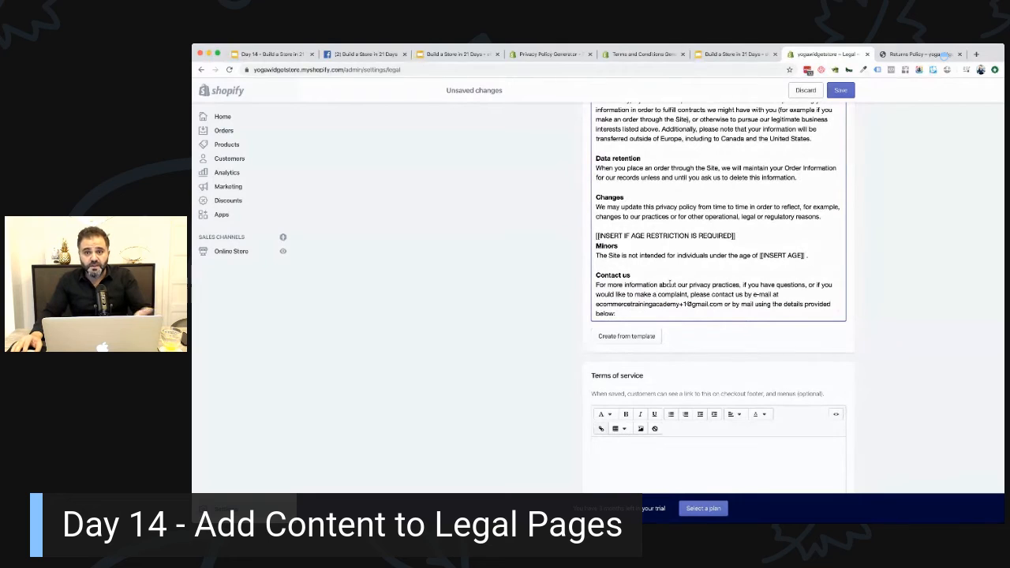
scroll(670, 284, down, 1)
click(841, 89)
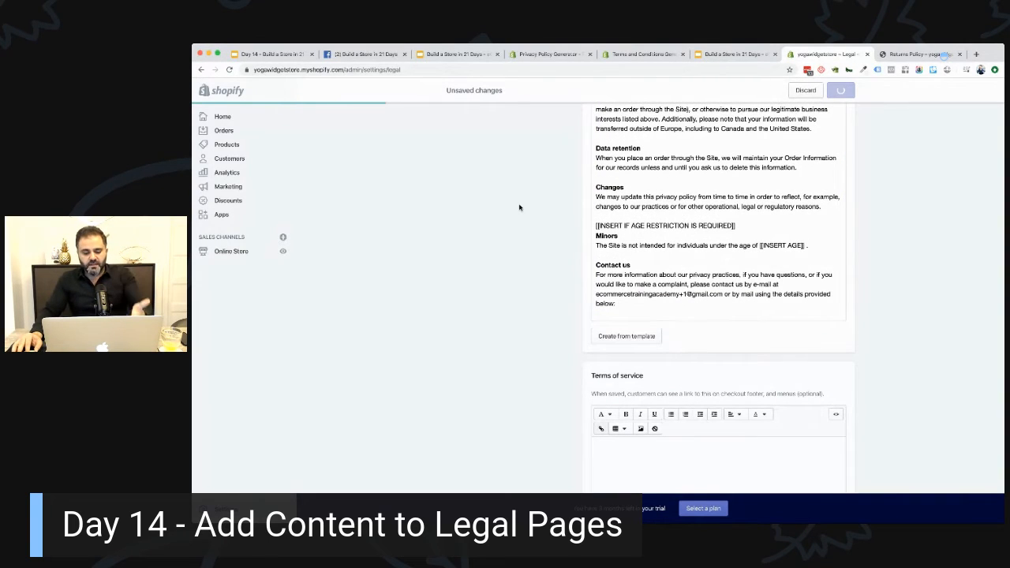
- Create the terms of service from the template
scroll(520, 208, down, 5)
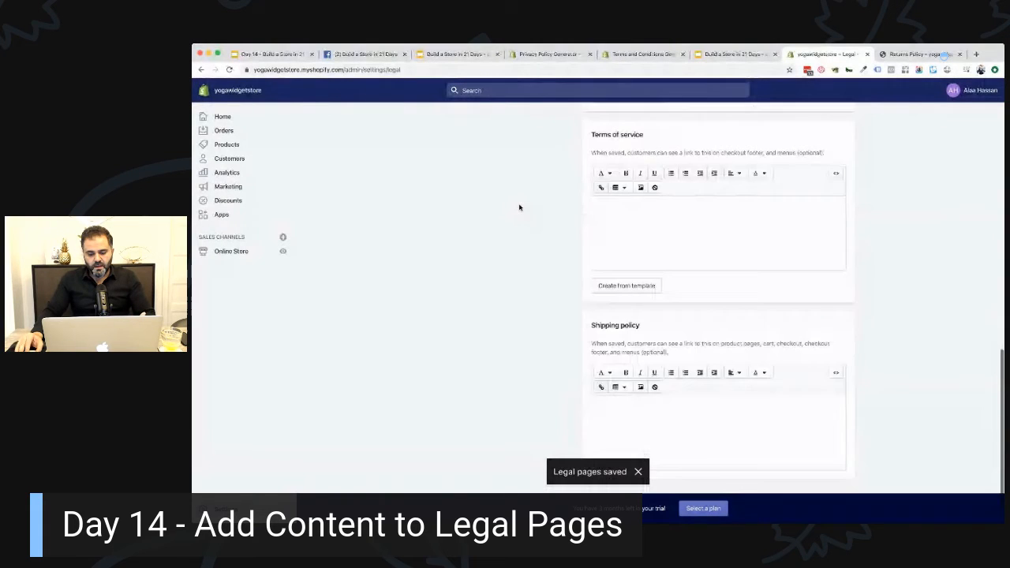
click(789, 236)
click(632, 270)
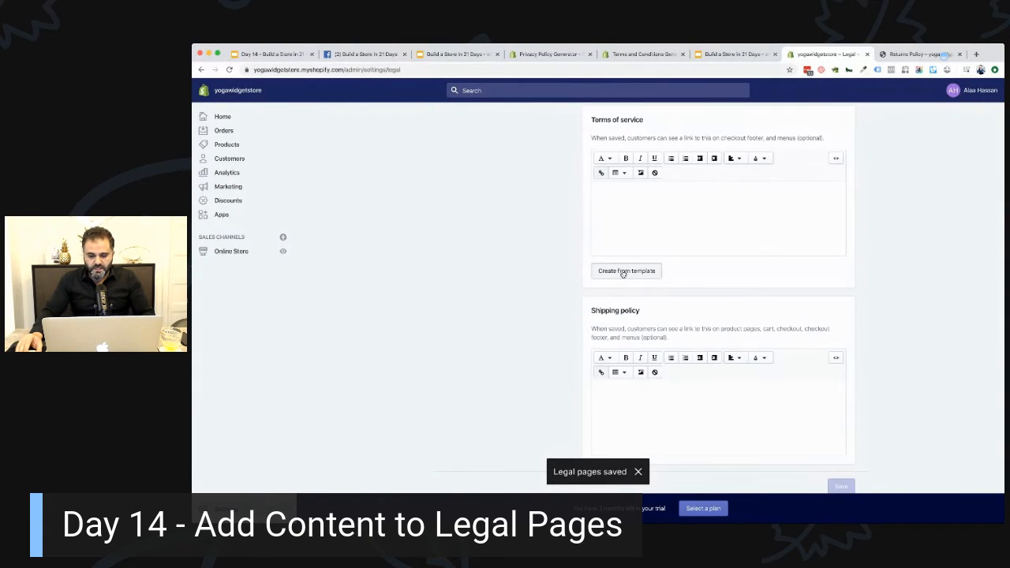
- Examine the generated terms of service from its opening paragraphs through the indemnification and severability sections
scroll(628, 271, down, 10)
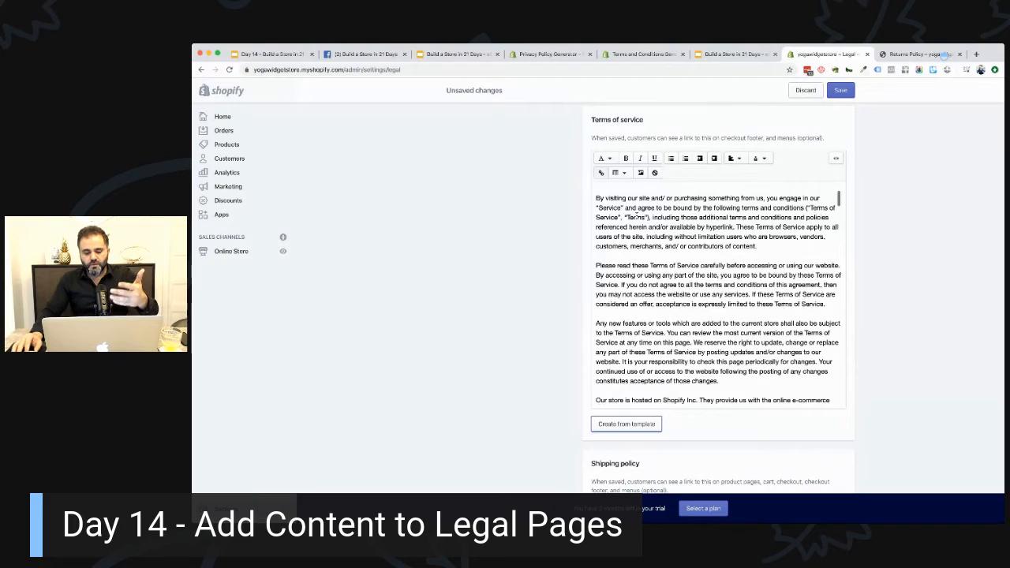
scroll(634, 211, down, 10)
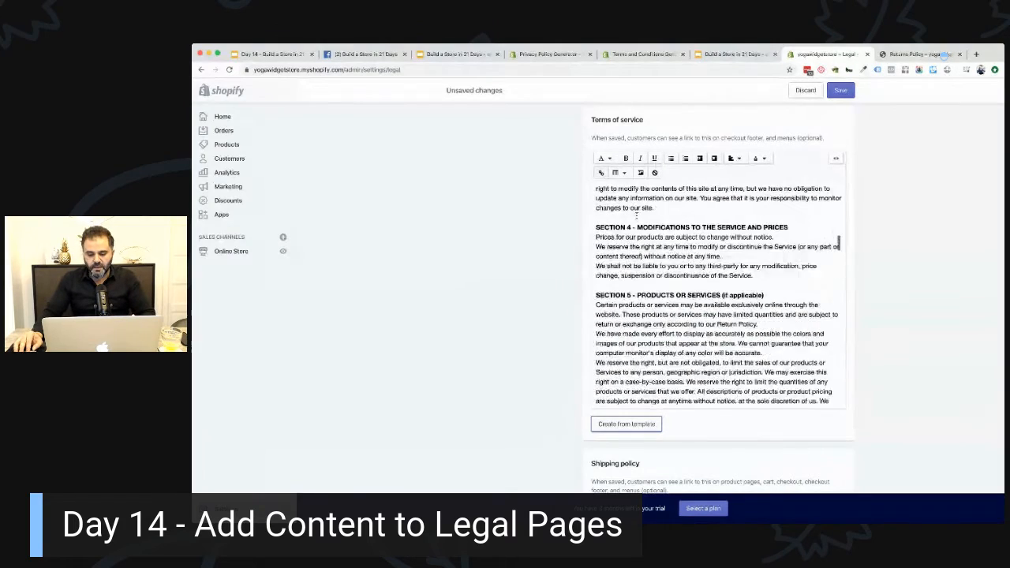
scroll(636, 212, down, 2)
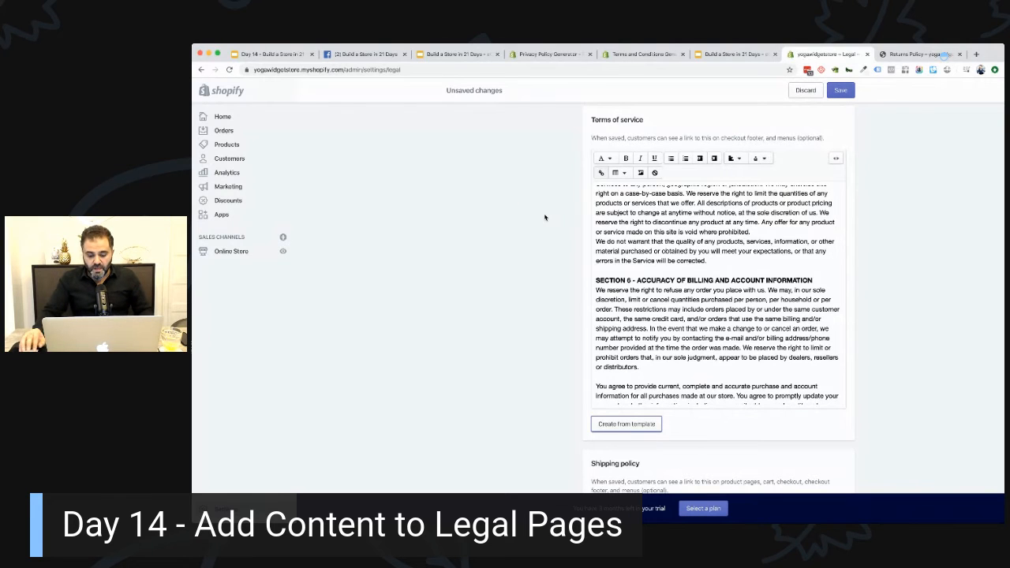
scroll(545, 217, down, 5)
scroll(716, 229, down, 10)
scroll(565, 228, down, 1)
scroll(566, 228, up, 3)
scroll(660, 273, down, 10)
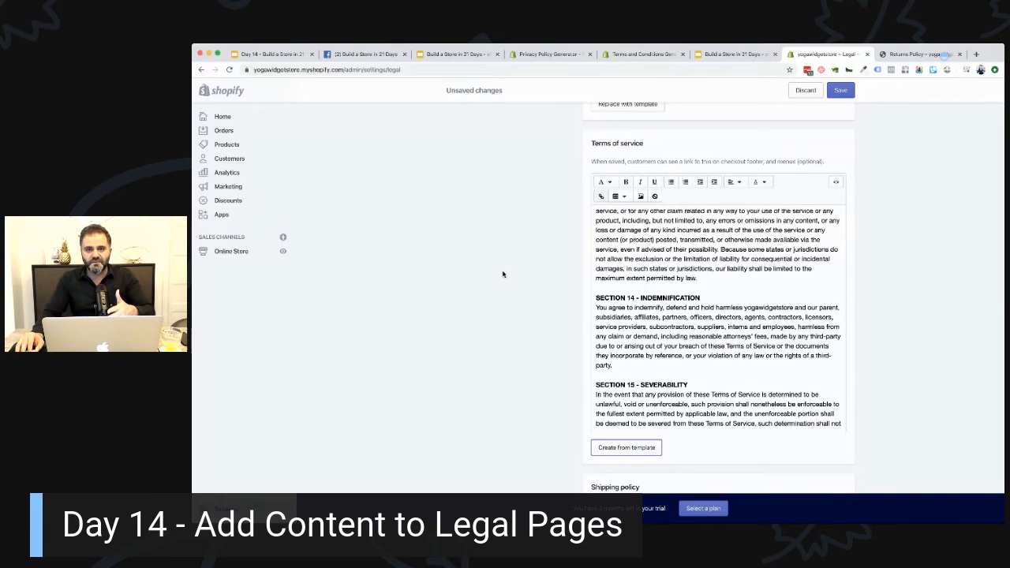
scroll(502, 274, down, 1)
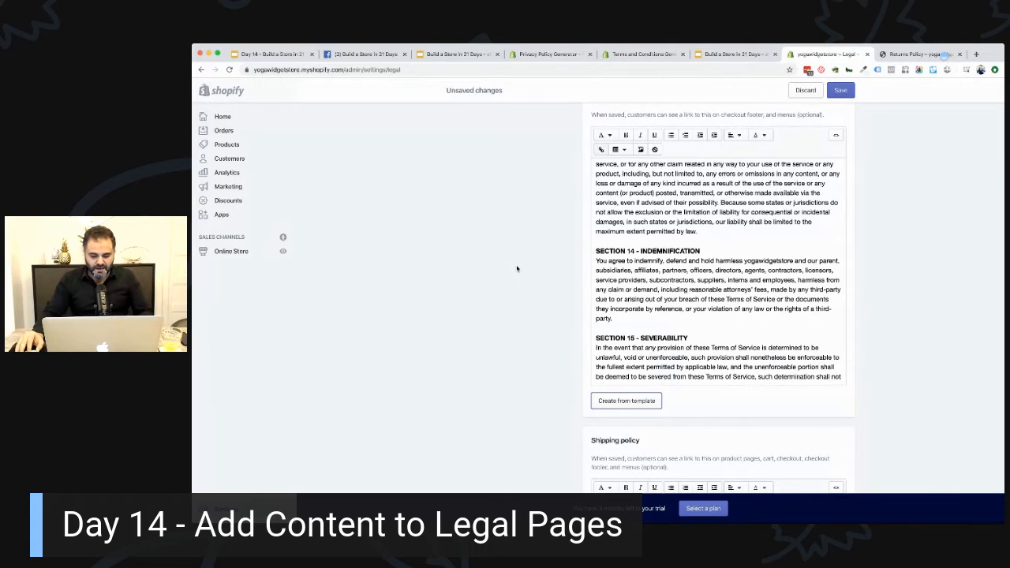
- Save the legal pages with the terms of service and place the cursor in the empty shipping policy
scroll(517, 269, down, 3)
click(837, 93)
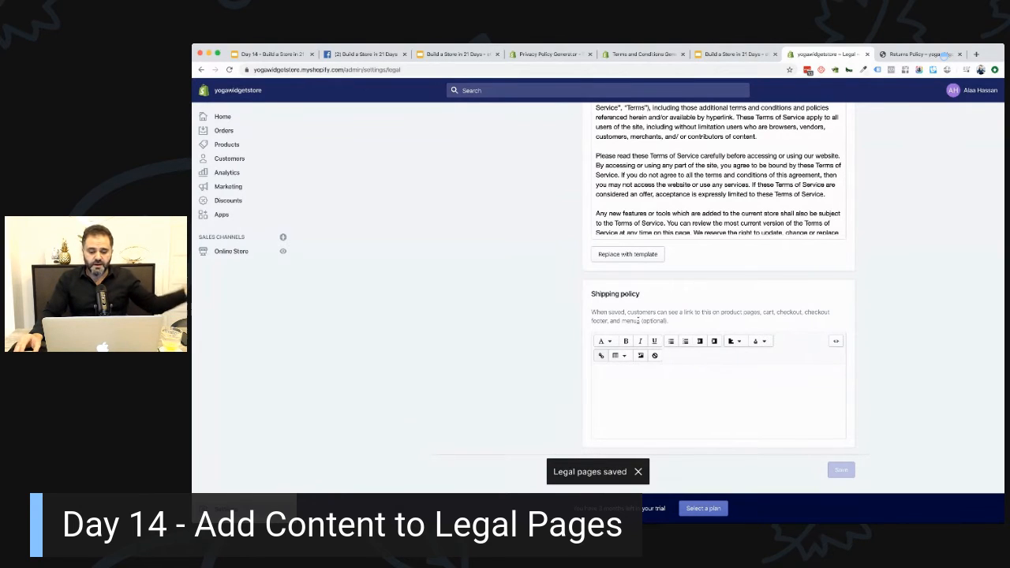
click(653, 378)
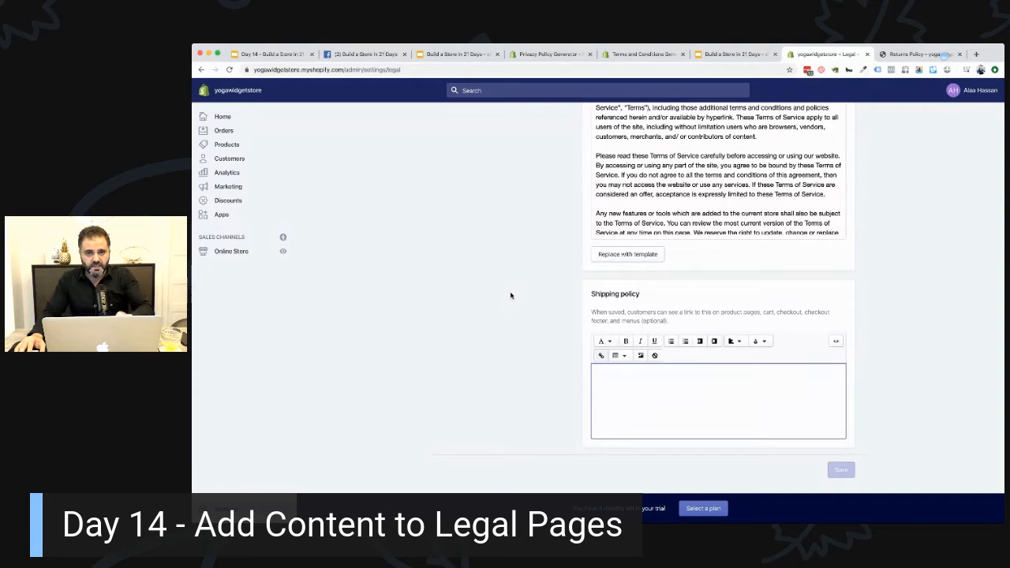
- Reopen the store's Legal settings to view the refund policy, and switch to the storefront's Returns Policy page
scroll(873, 389, up, 15)
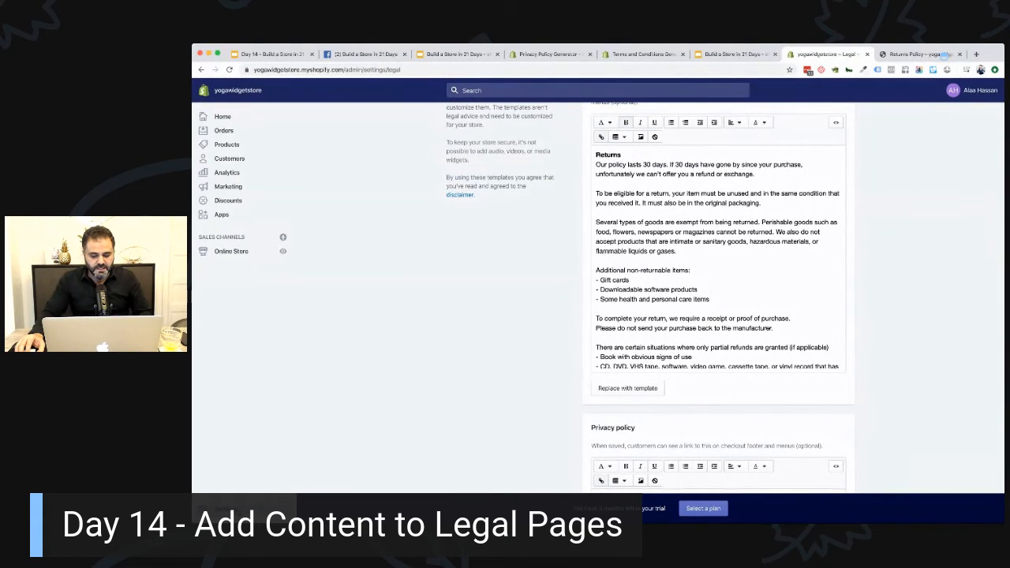
click(232, 505)
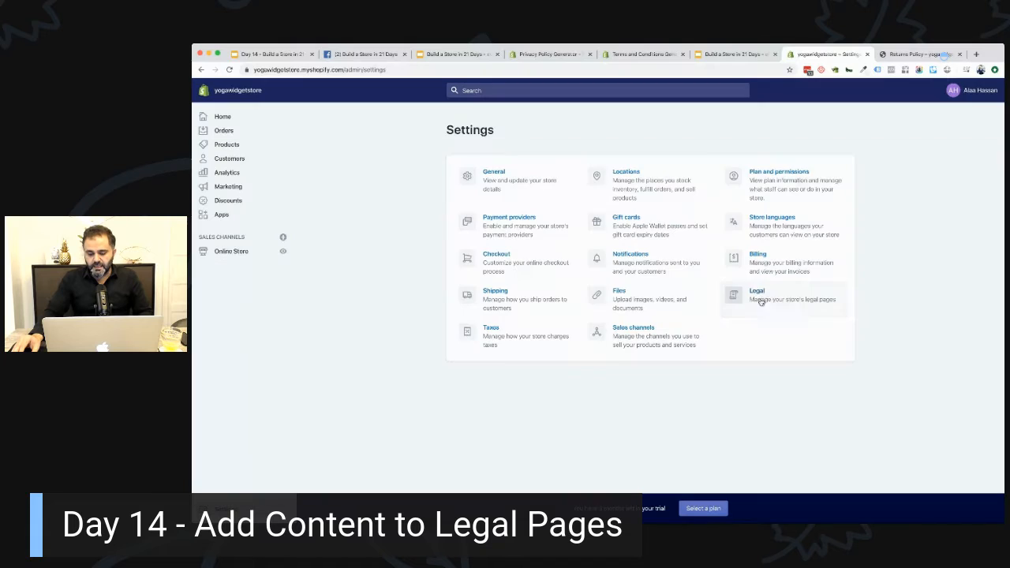
click(761, 301)
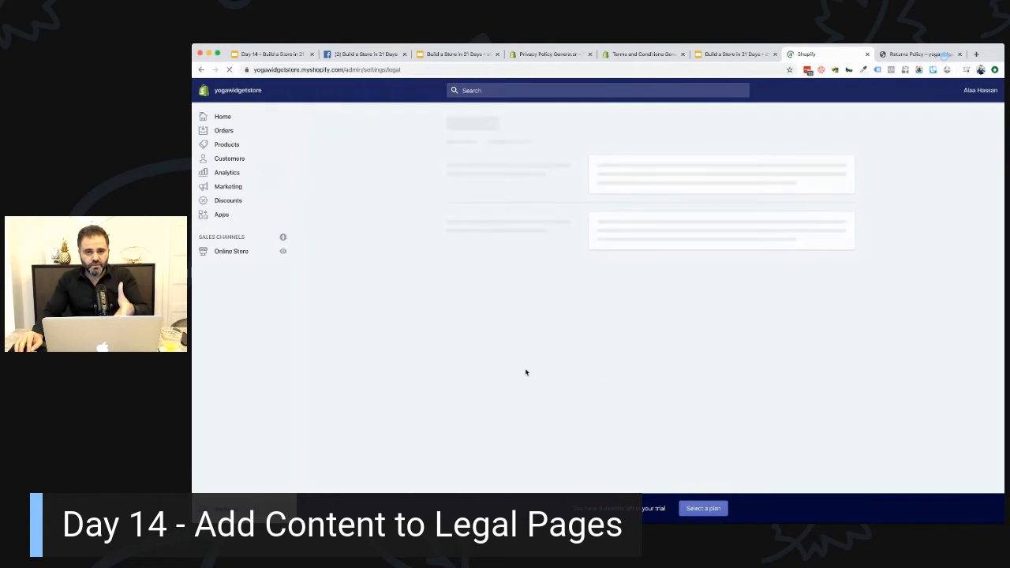
scroll(526, 372, down, 2)
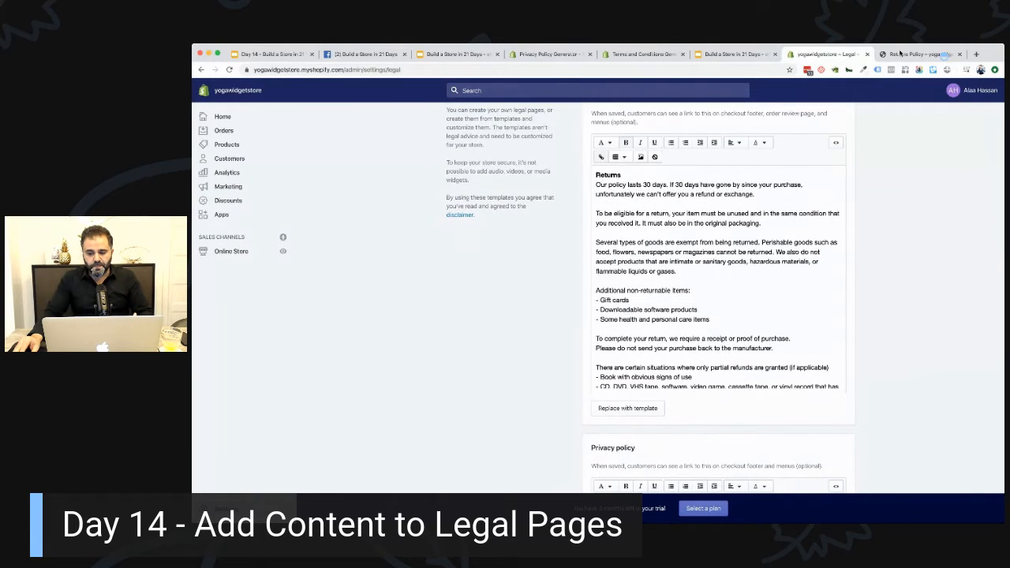
click(916, 53)
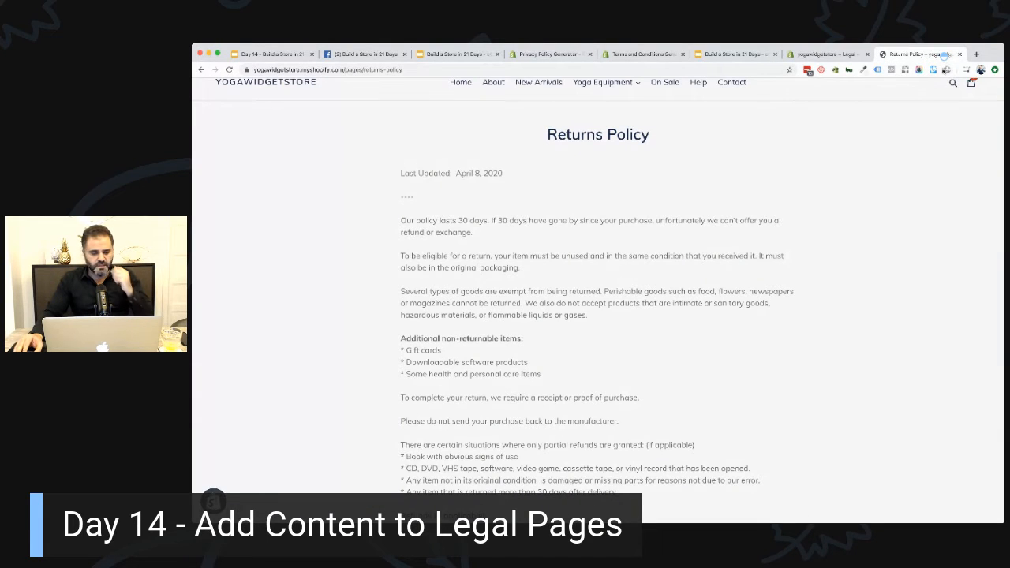
- Try to open puravida.com in a new browser tab
click(978, 54)
text(PURAVIA)
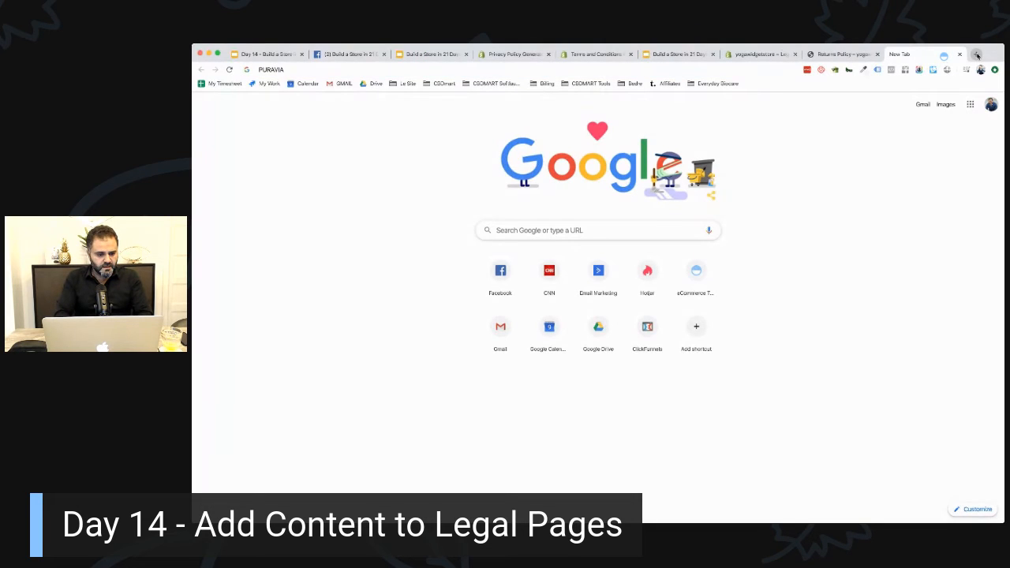
key(BackSpace)
text(DA.COM)
key(Return)
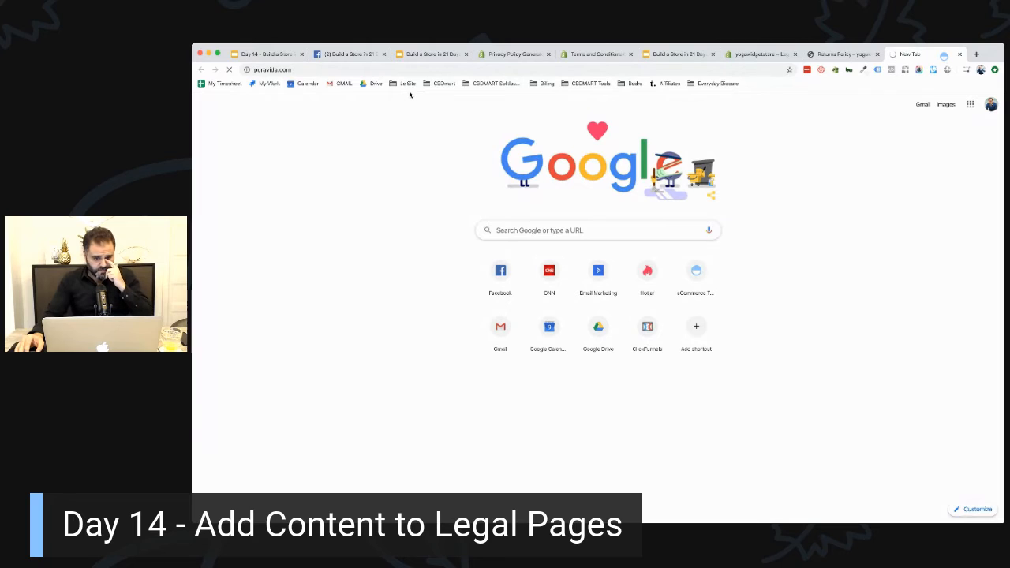
- Search Google for pura vida bracelets and open the Pura Vida Bracelets online store
click(331, 68)
text(PURAVIDA B)
key(Return)
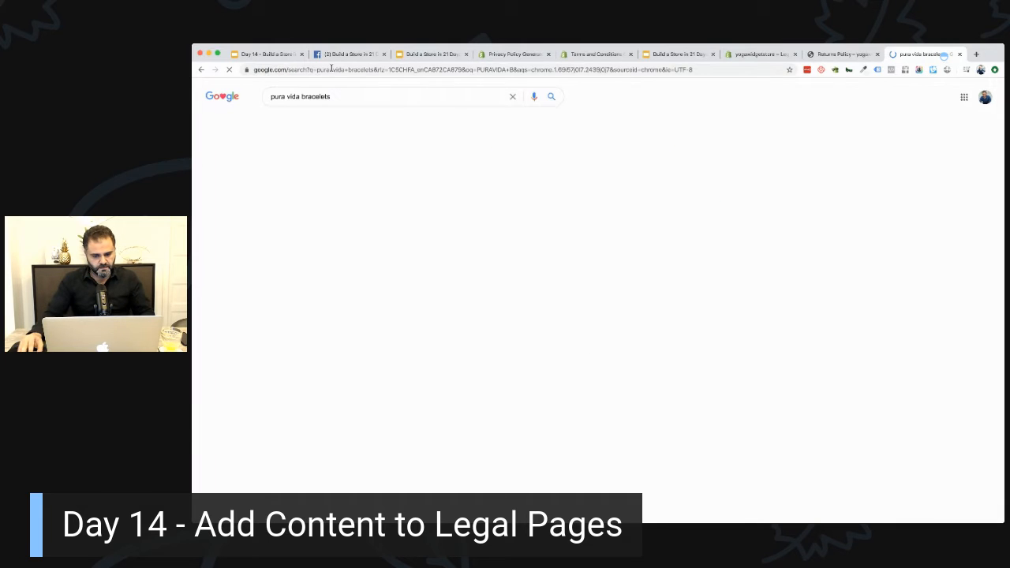
click(345, 311)
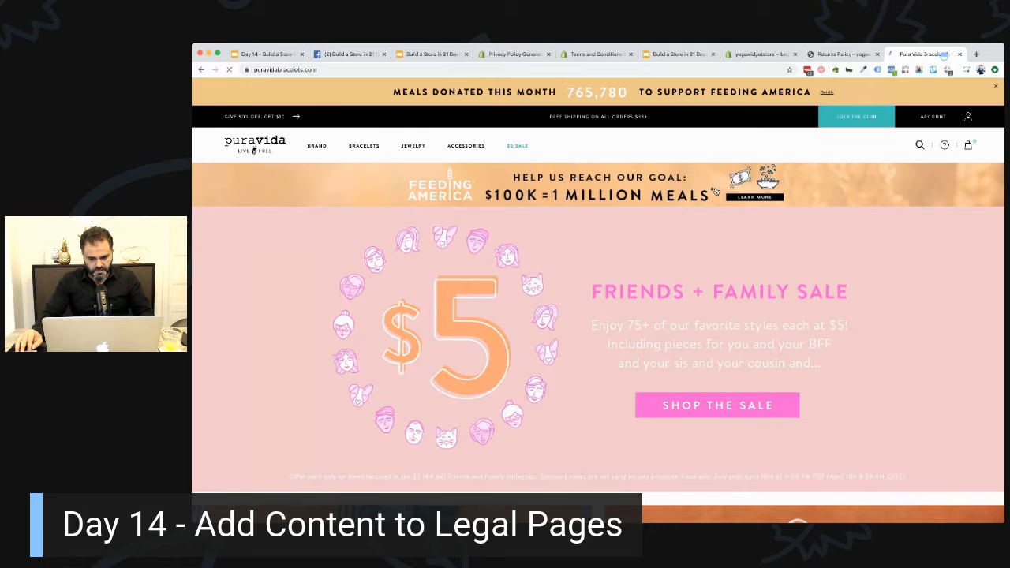
- Check the homepage footer, and open the Midnight Thunder bracelet from the Best Sellers collection
scroll(715, 192, down, 15)
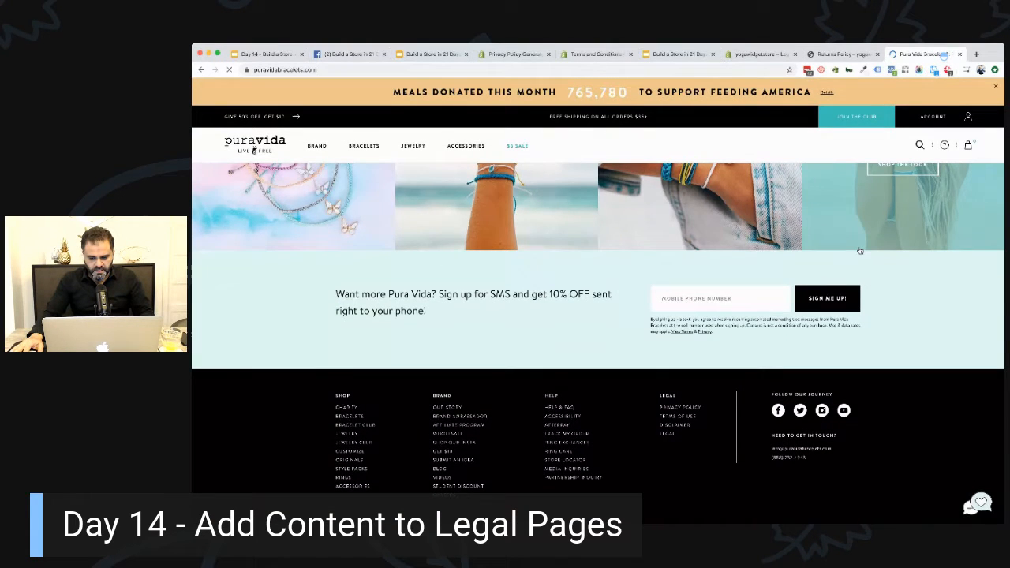
scroll(860, 250, up, 10)
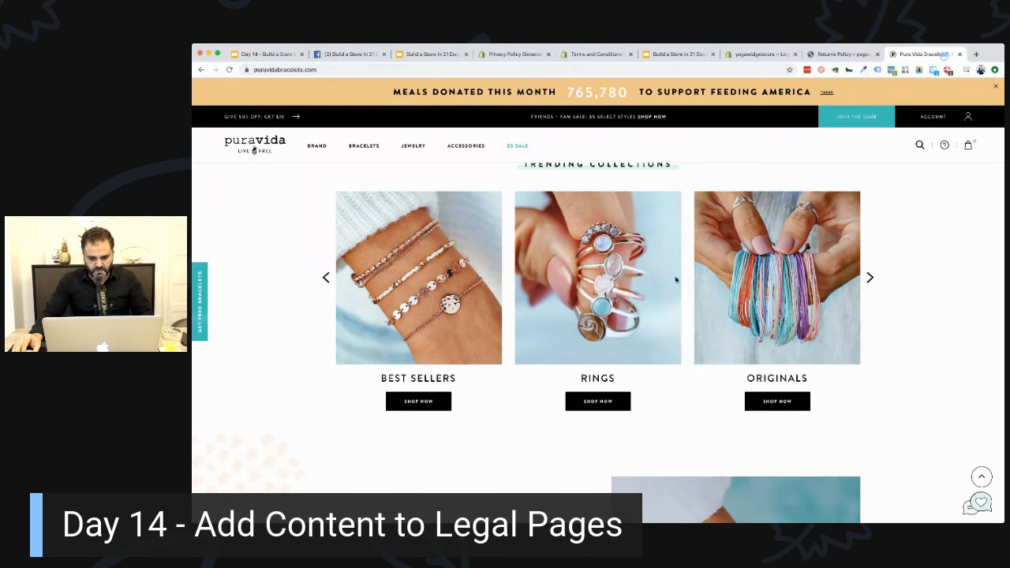
click(660, 286)
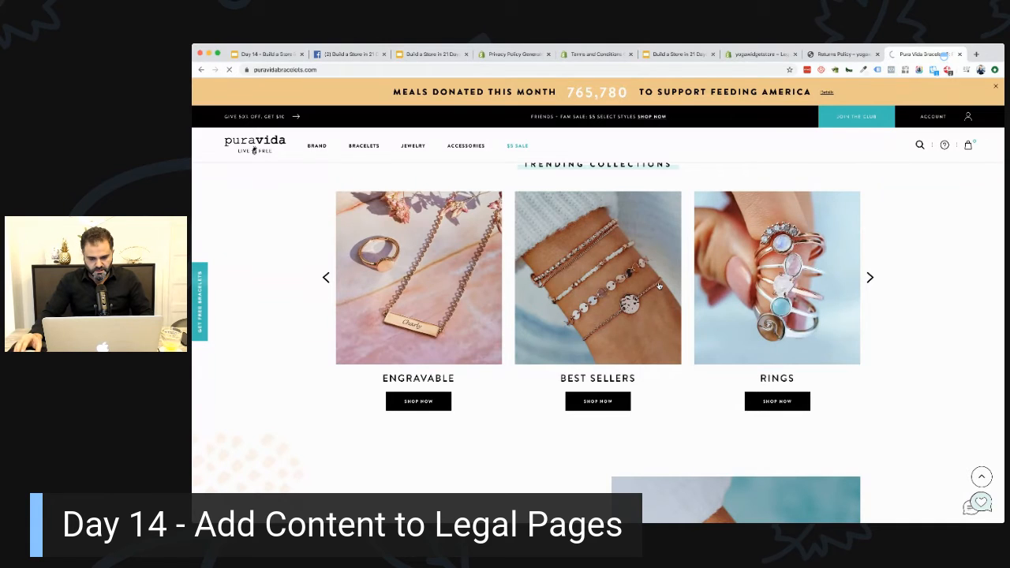
scroll(650, 287, down, 5)
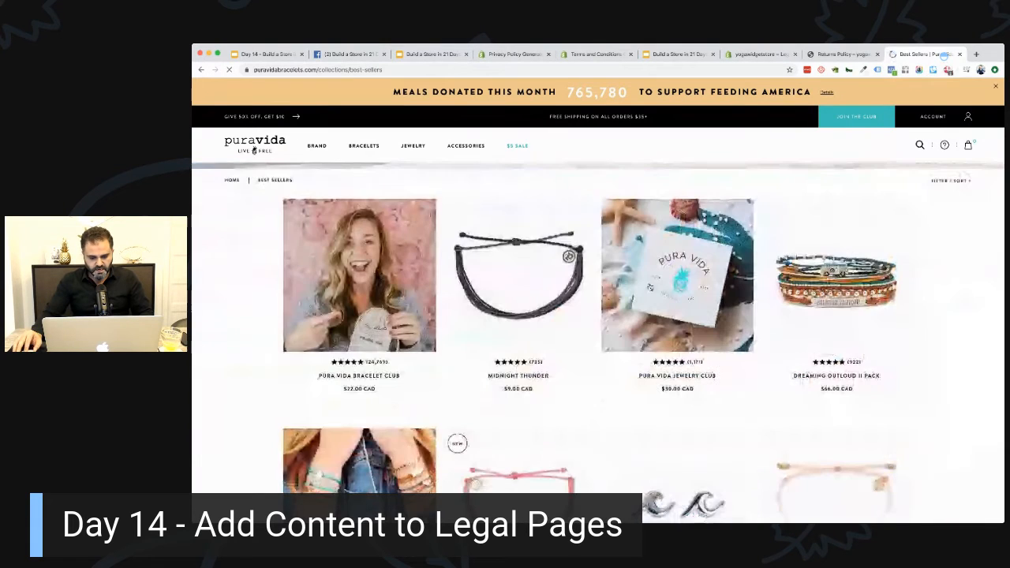
click(553, 362)
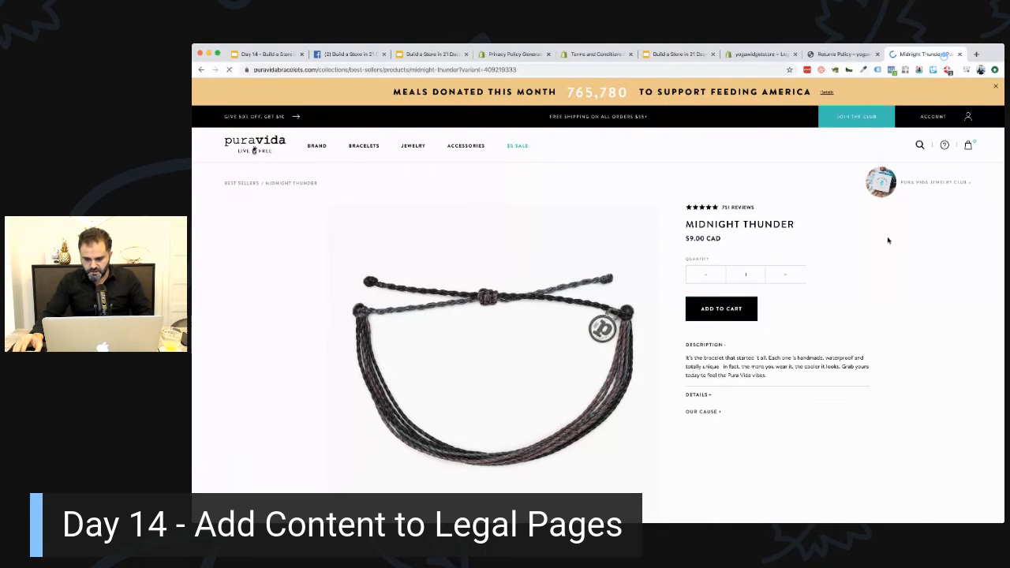
- Add the Midnight Thunder and Mystery Bracelet to the cart, pass on the Spin to Win offer, and proceed to checkout
click(721, 309)
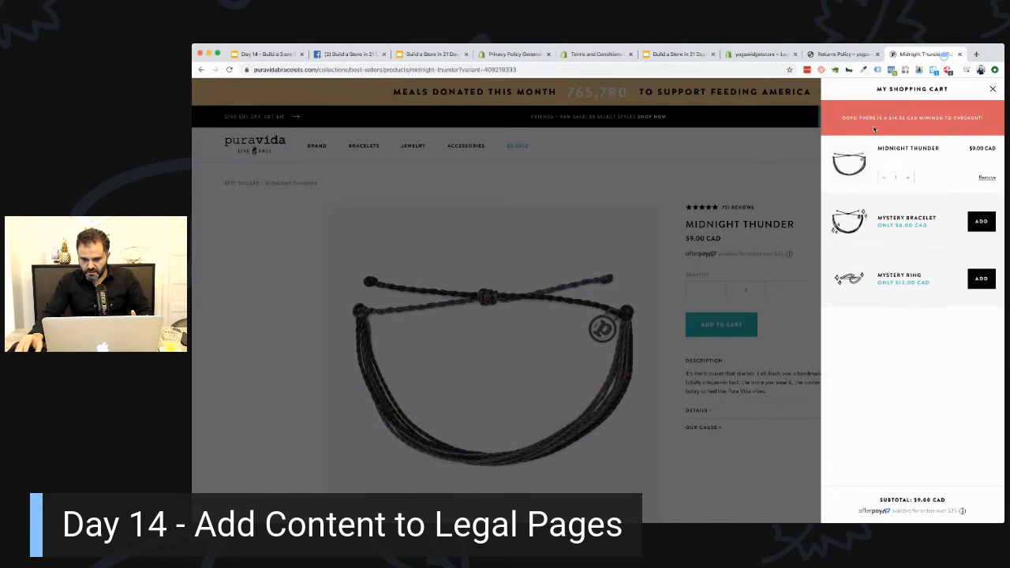
click(970, 222)
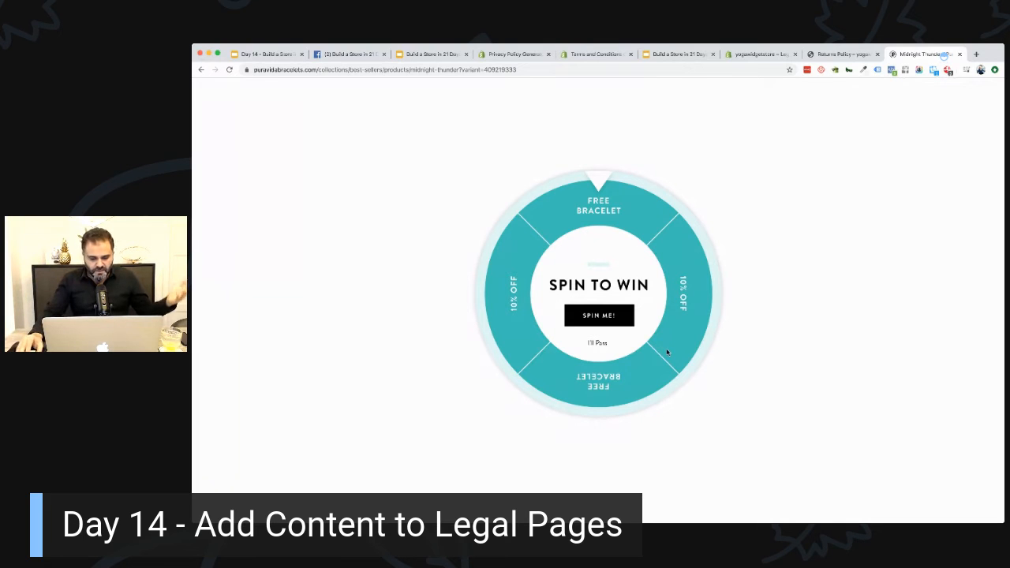
click(597, 344)
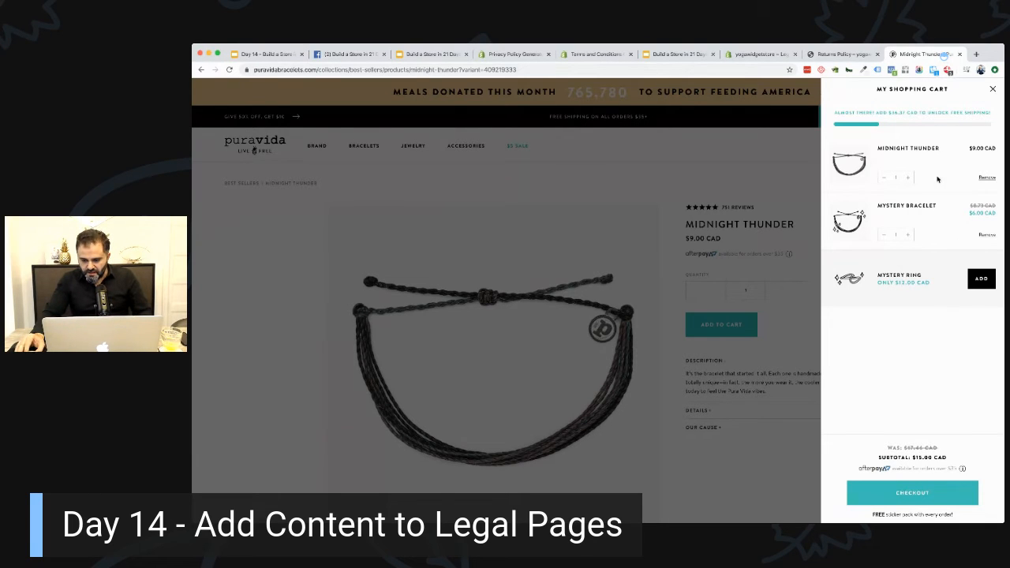
click(931, 491)
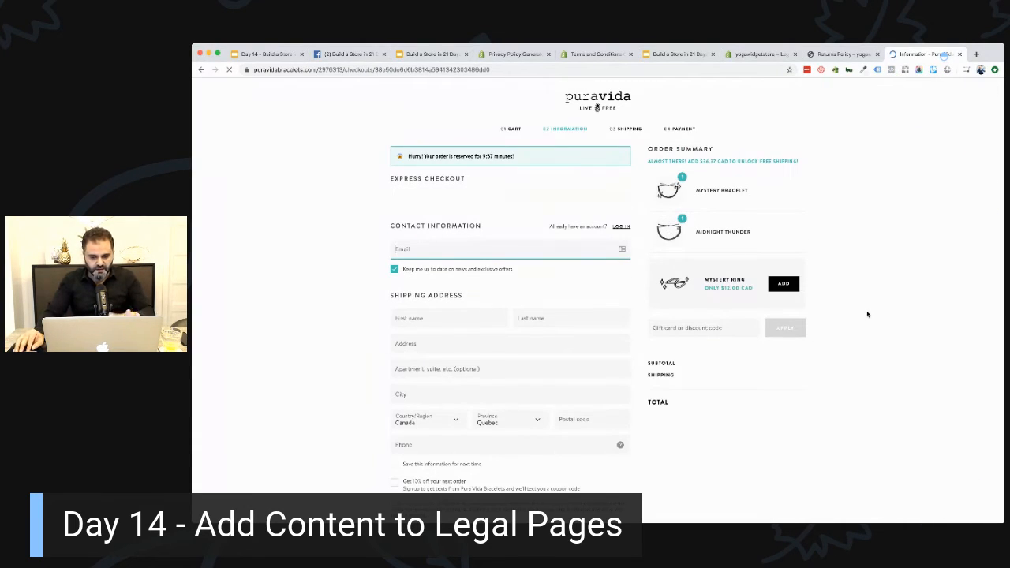
- View the terms of service, privacy policy and refund policy linked below the checkout form, closing each one
scroll(867, 314, down, 3)
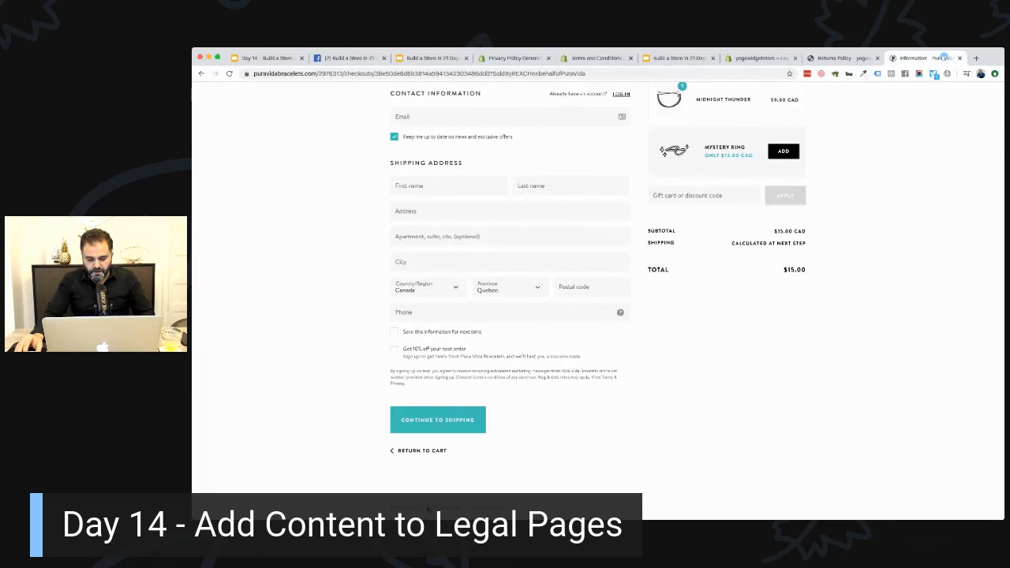
click(486, 508)
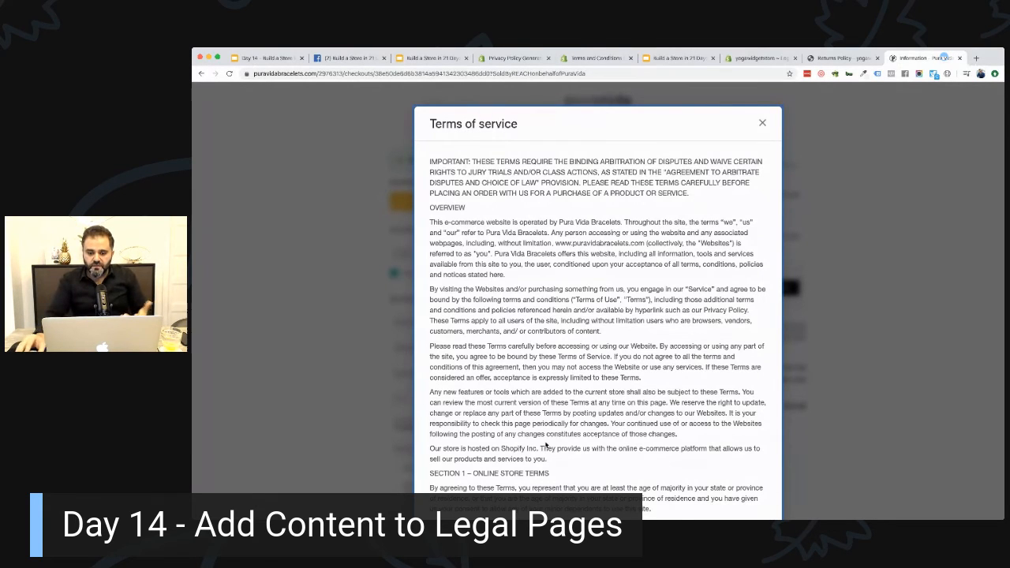
click(762, 123)
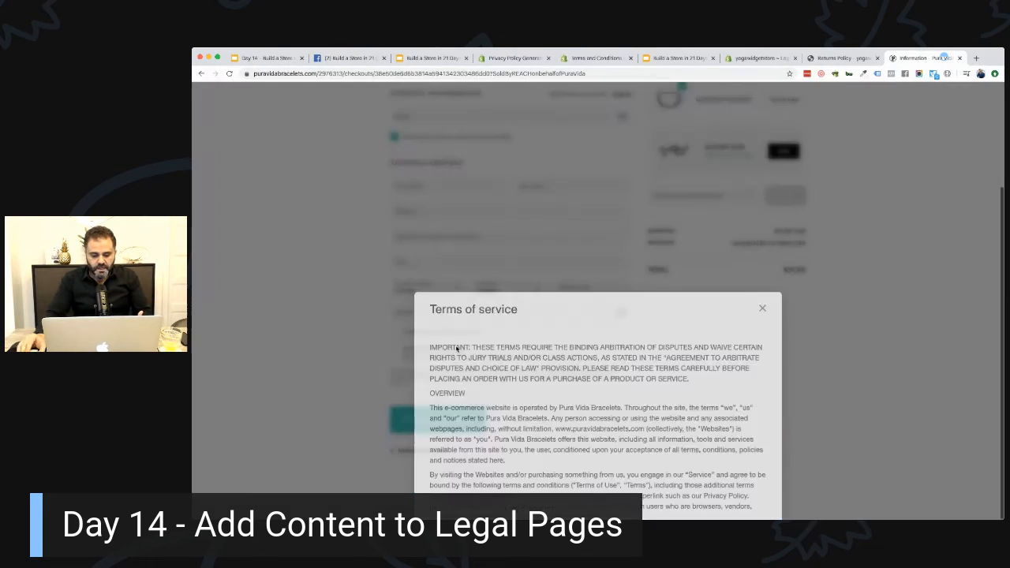
click(445, 510)
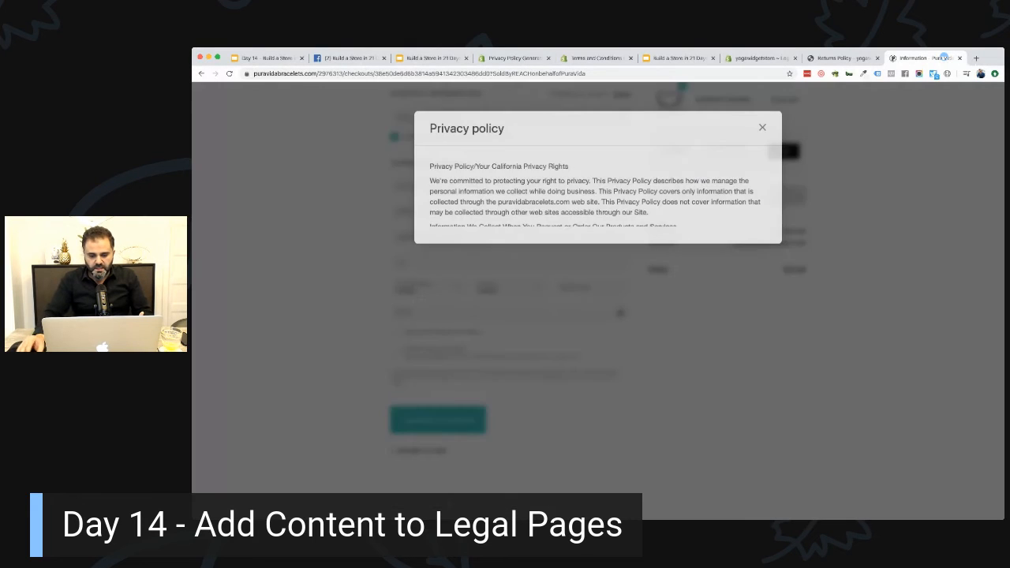
scroll(616, 267, up, 1)
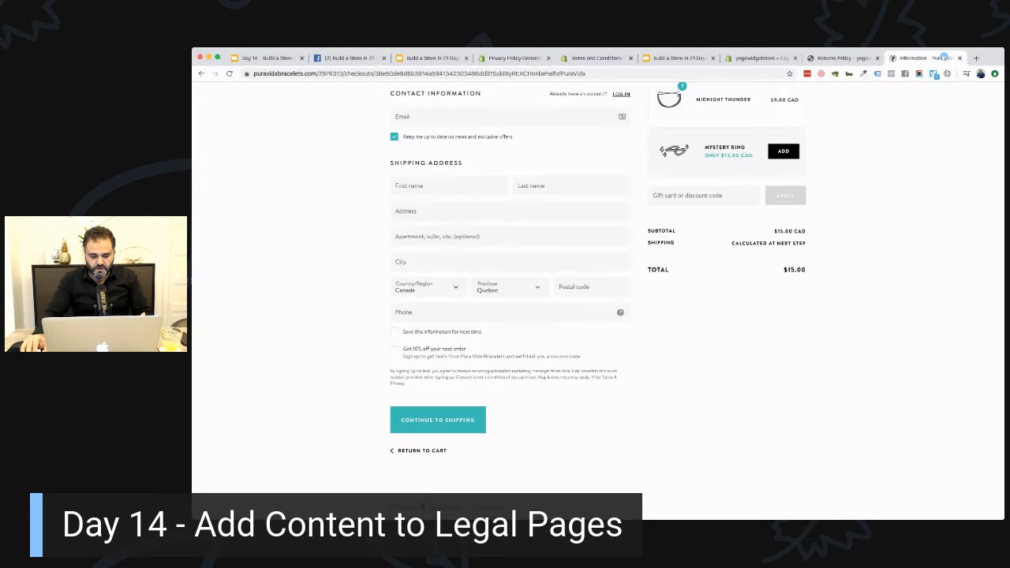
click(406, 511)
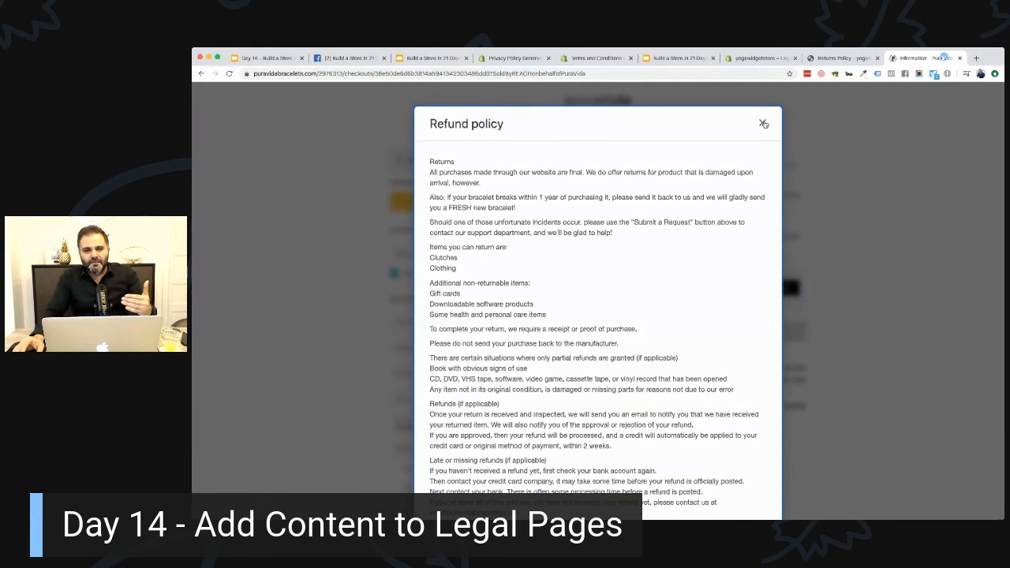
click(763, 124)
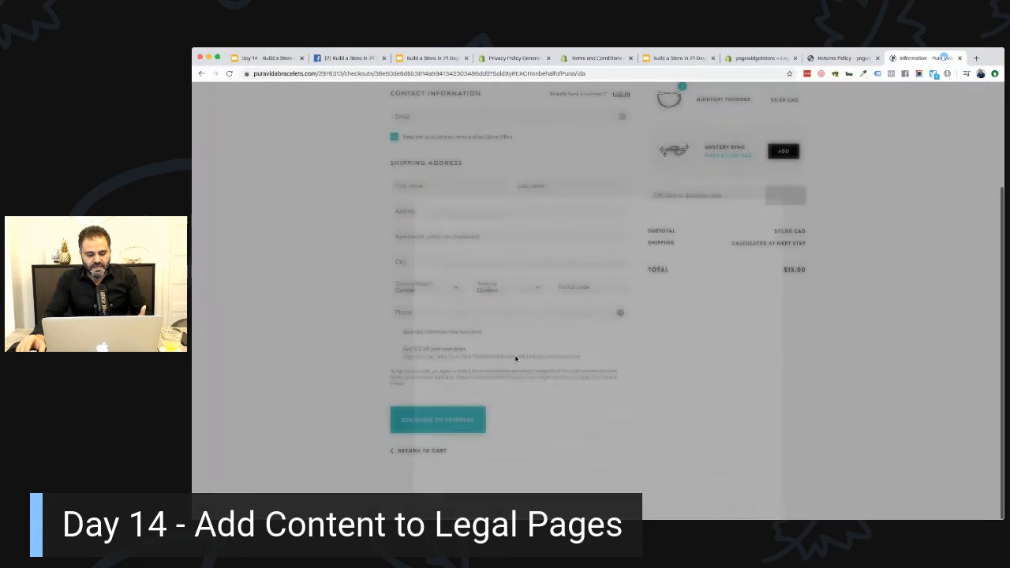
- Return to the Midnight Thunder page, open the store's Privacy Policy from the footer, and look through it to the contact information
scroll(567, 411, left, 5)
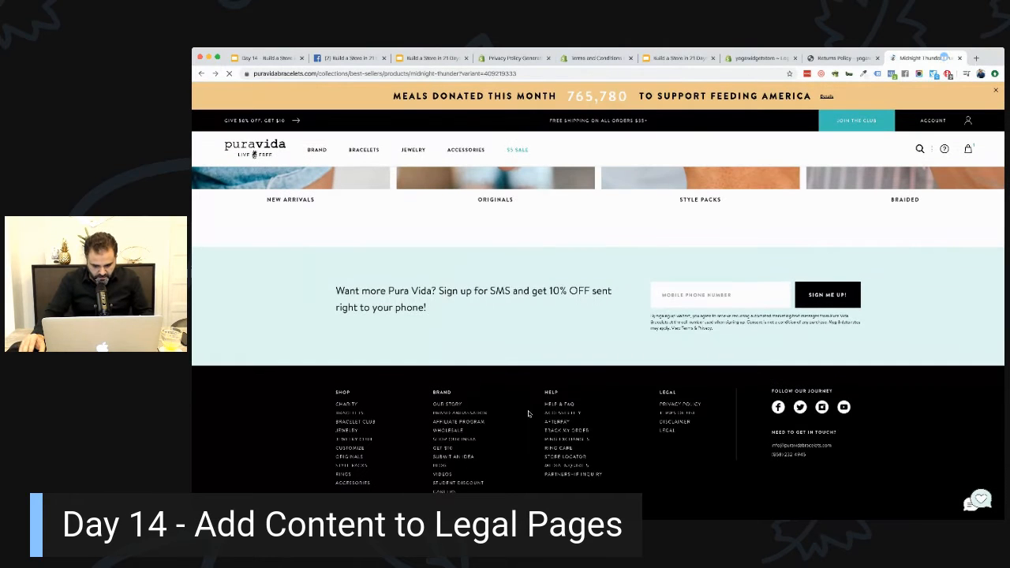
click(688, 406)
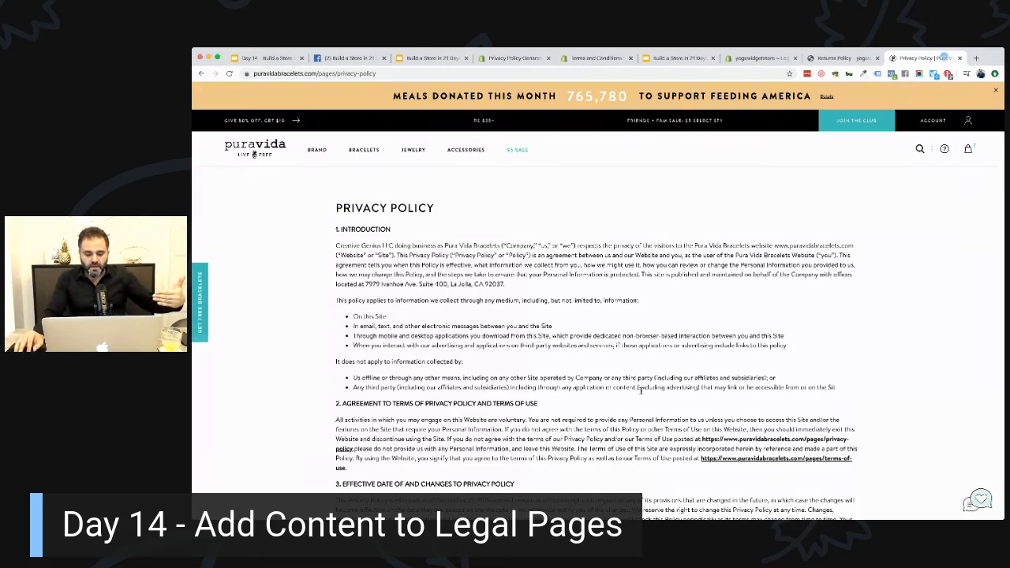
scroll(640, 392, down, 20)
scroll(643, 394, down, 10)
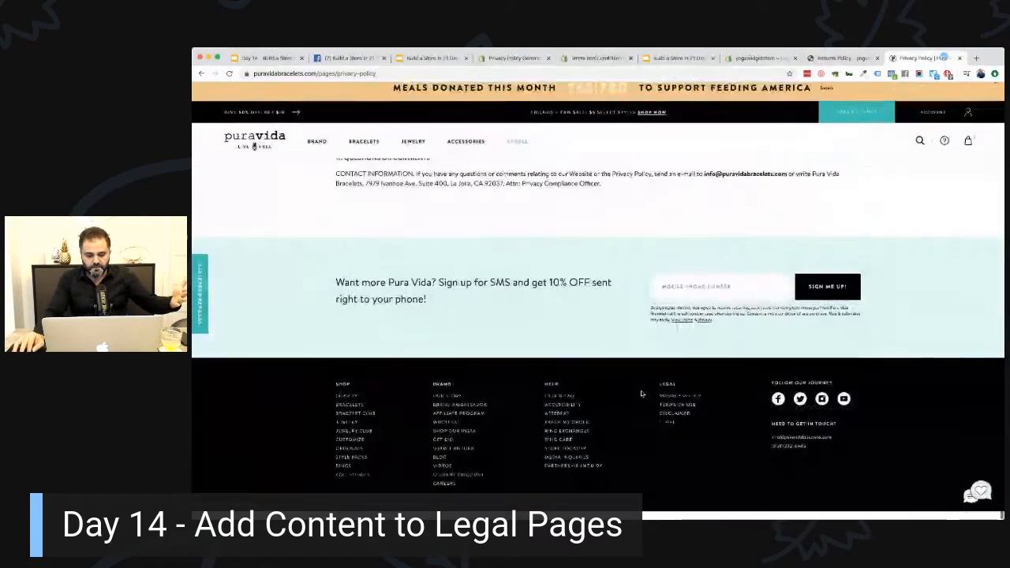
- Open Pura Vida's Terms of Use page from the footer and decline the 15% off offer
click(685, 417)
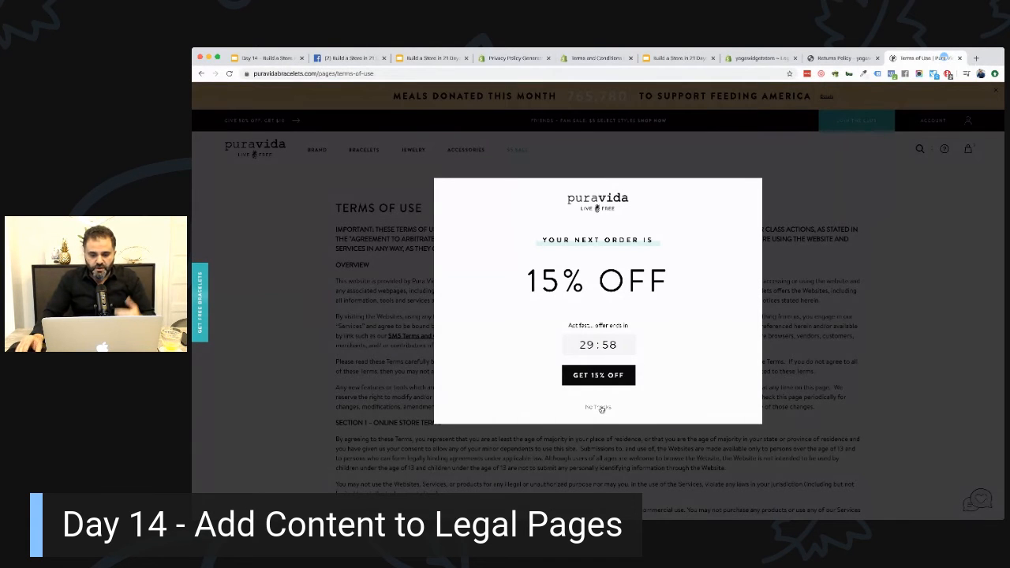
click(600, 409)
- In the Shopify legal settings, add the line "LAST UPDATED: April 9th, 2020" at the start of the privacy policy
click(759, 58)
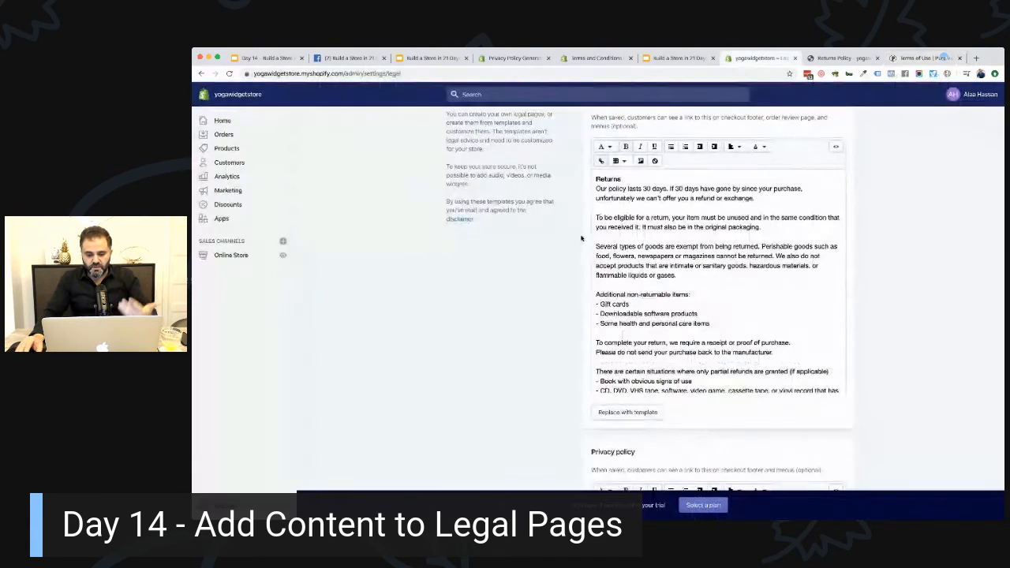
scroll(638, 221, up, 1)
scroll(641, 294, down, 3)
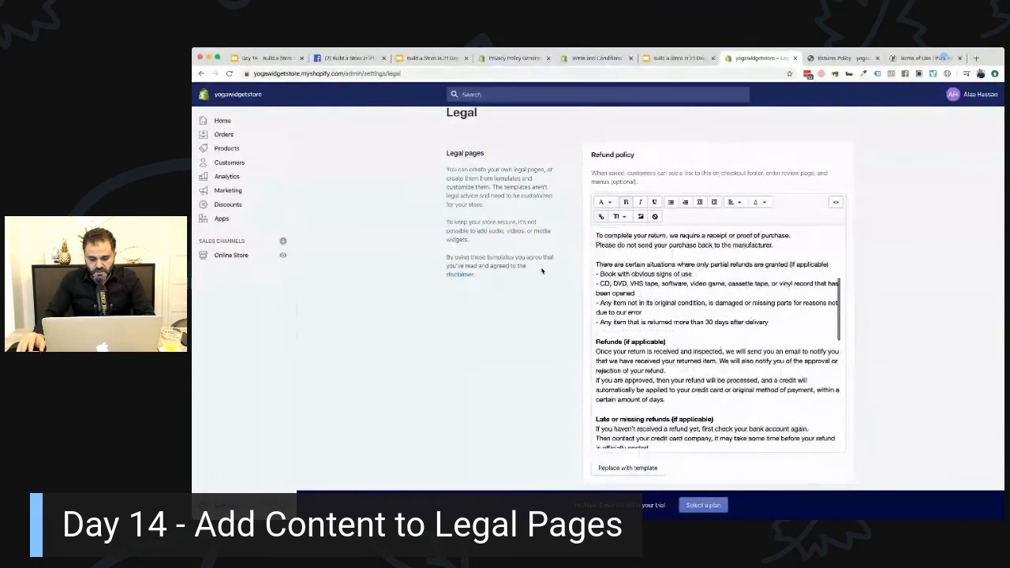
scroll(541, 270, down, 5)
scroll(555, 268, up, 3)
scroll(624, 236, down, 5)
click(597, 208)
key(Return)
key(Return)
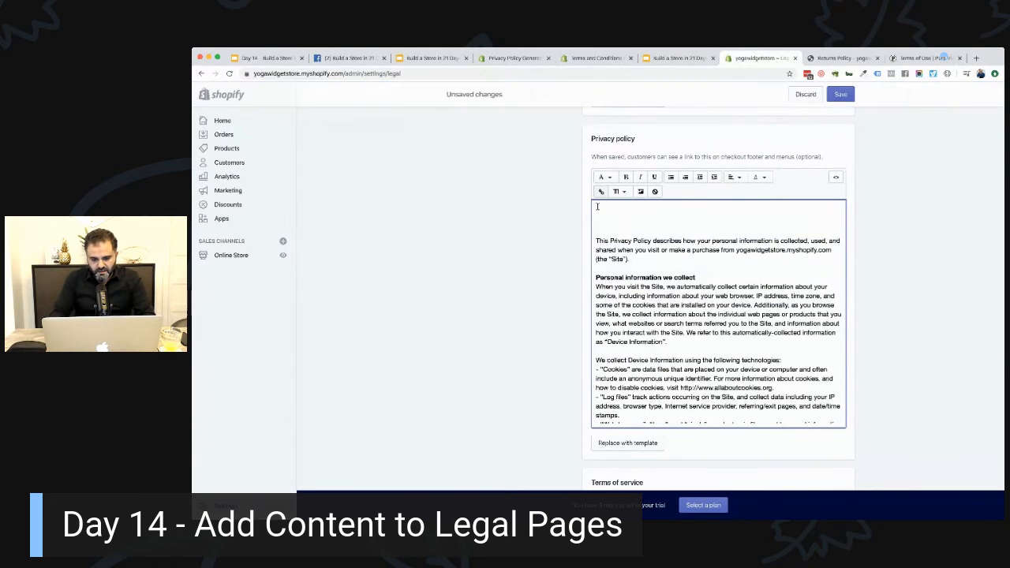
key(BackSpace)
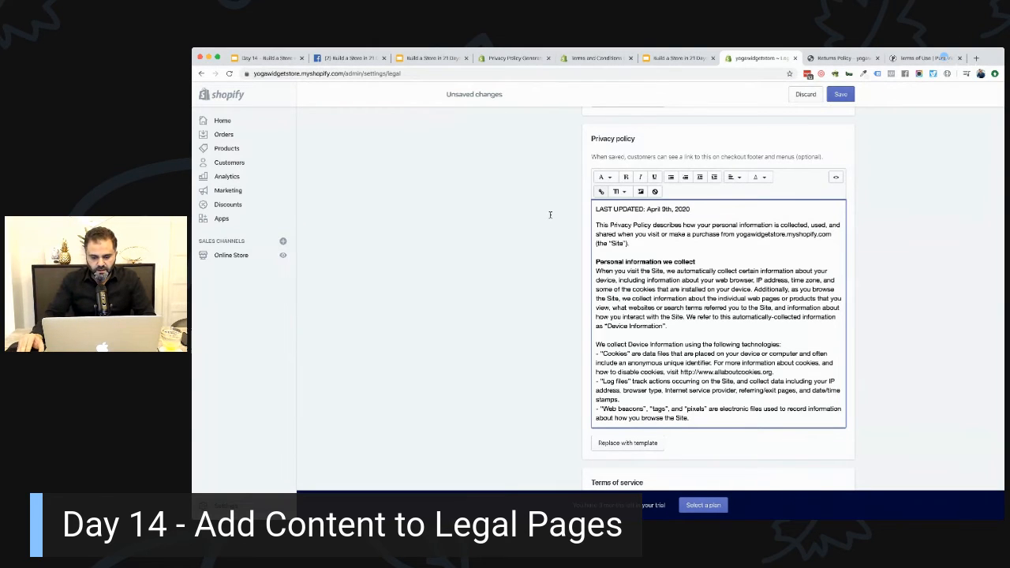
- Copy the privacy policy's last-updated line to the start of the terms of service, and save the legal pages
triple_click(649, 210)
key(super+c)
scroll(552, 255, down, 5)
click(598, 151)
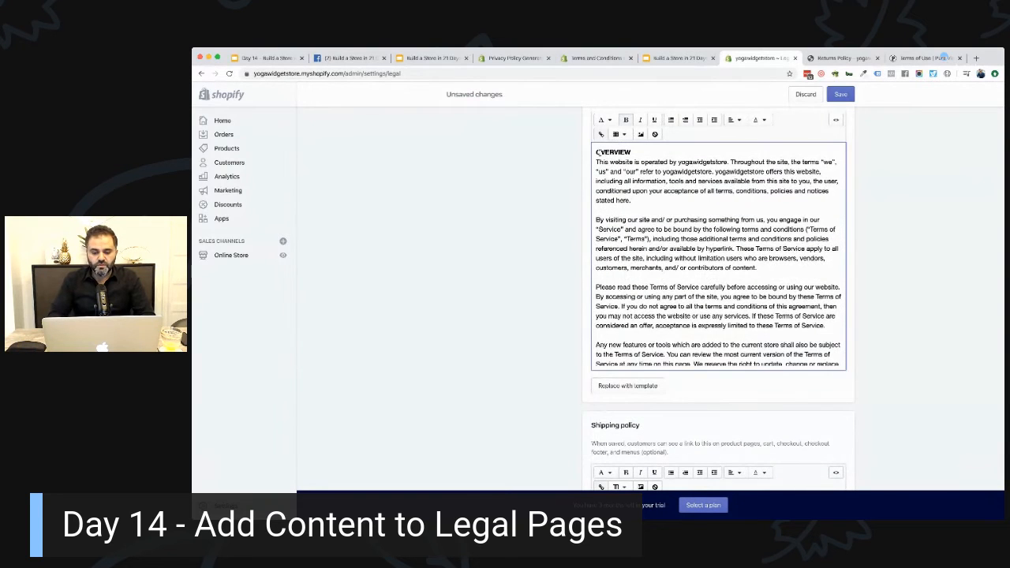
key(super+v)
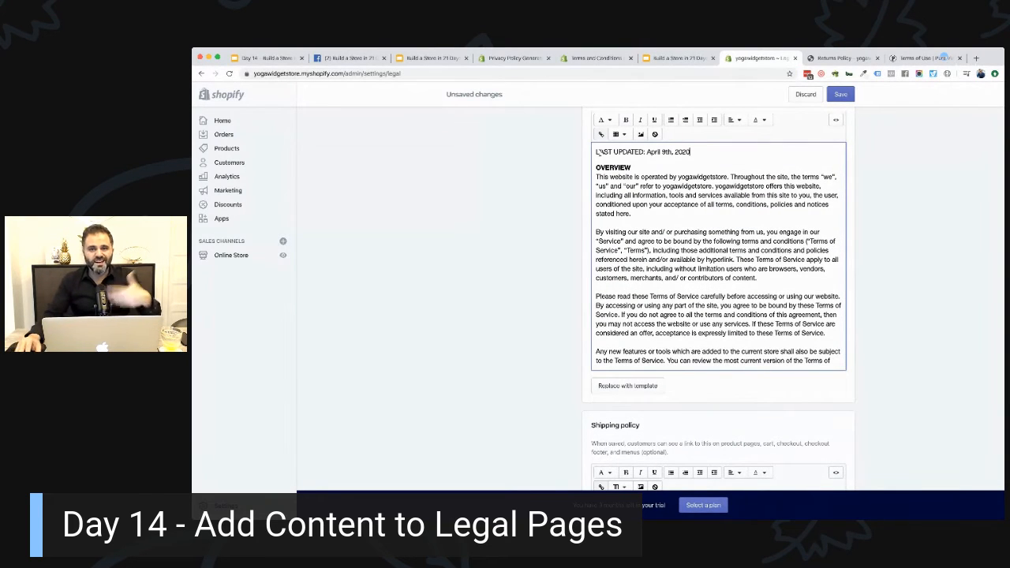
click(899, 149)
click(842, 94)
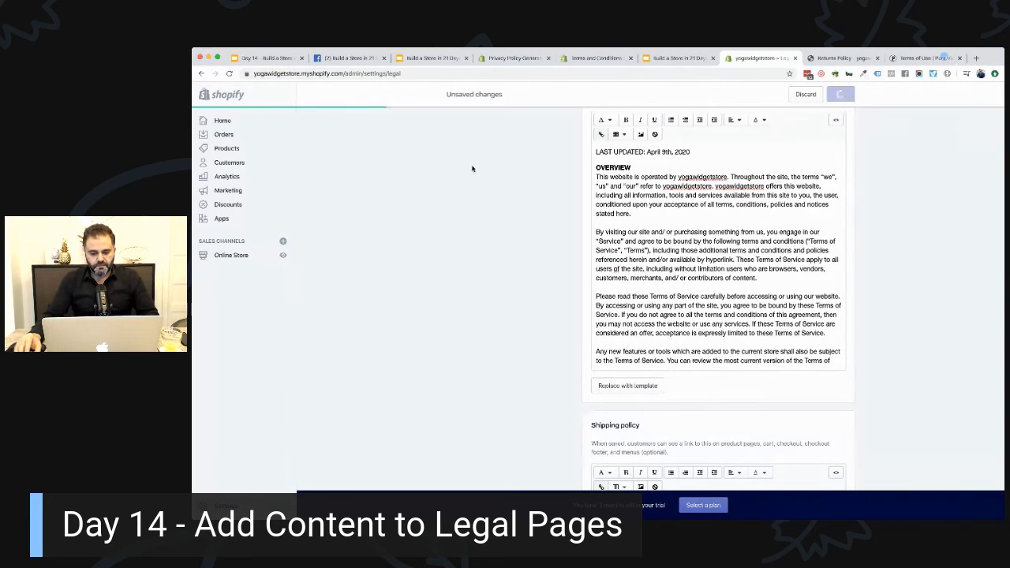
- Check the yogawidgetstore storefront's Returns Policy page and the policy links in the homepage footer
scroll(490, 164, up, 10)
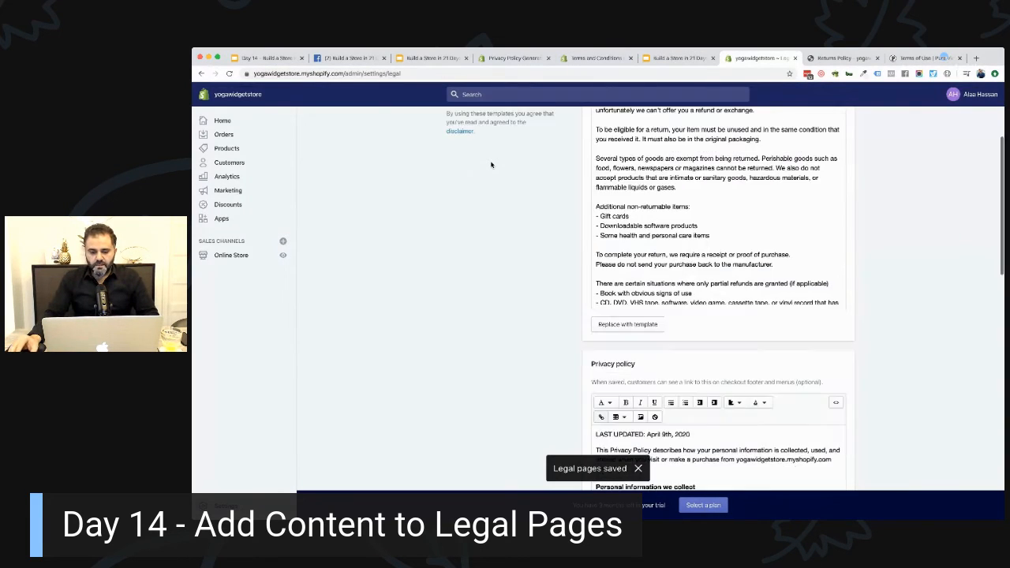
click(859, 62)
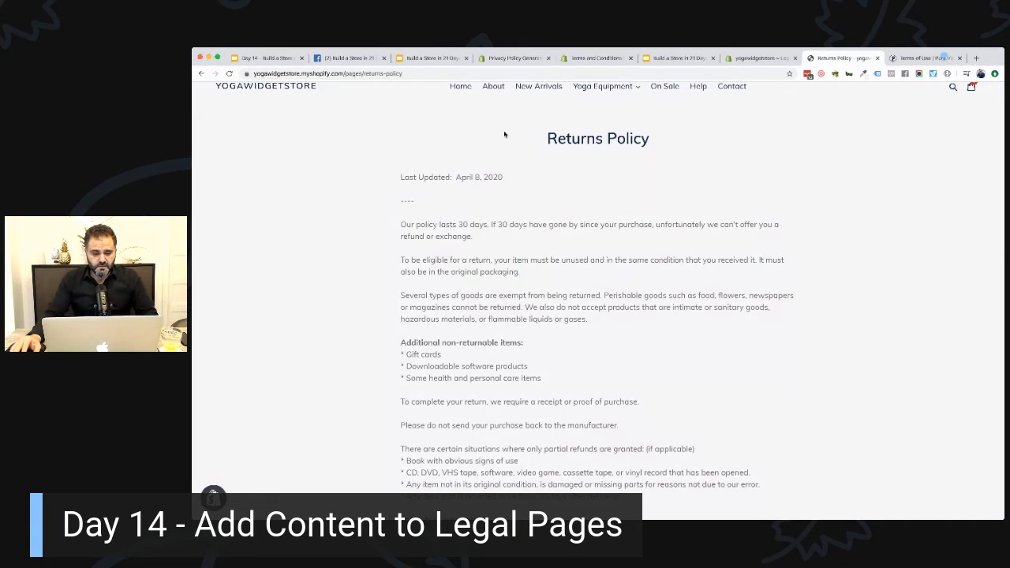
scroll(503, 135, up, 2)
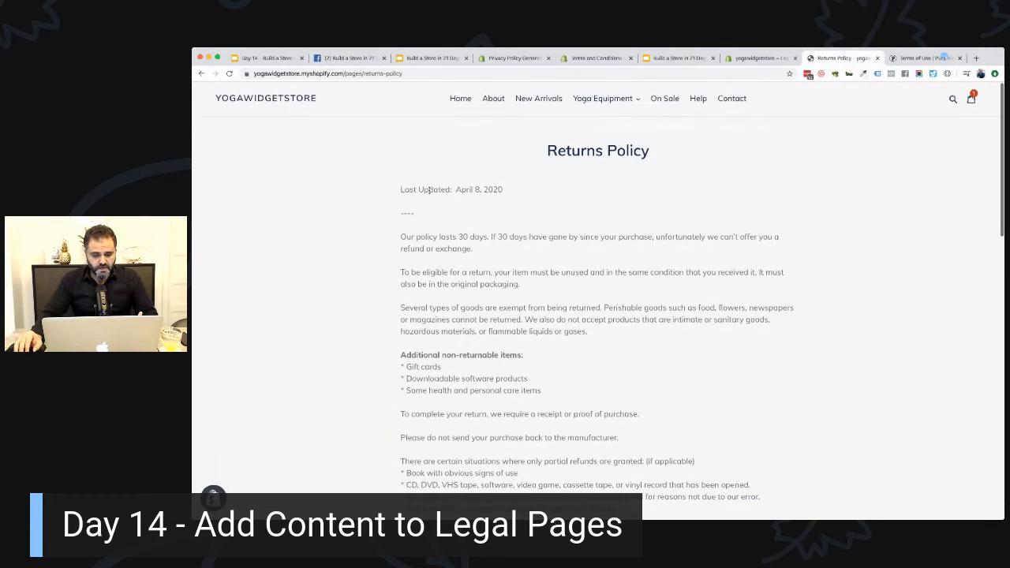
key(super+r)
scroll(390, 221, down, 15)
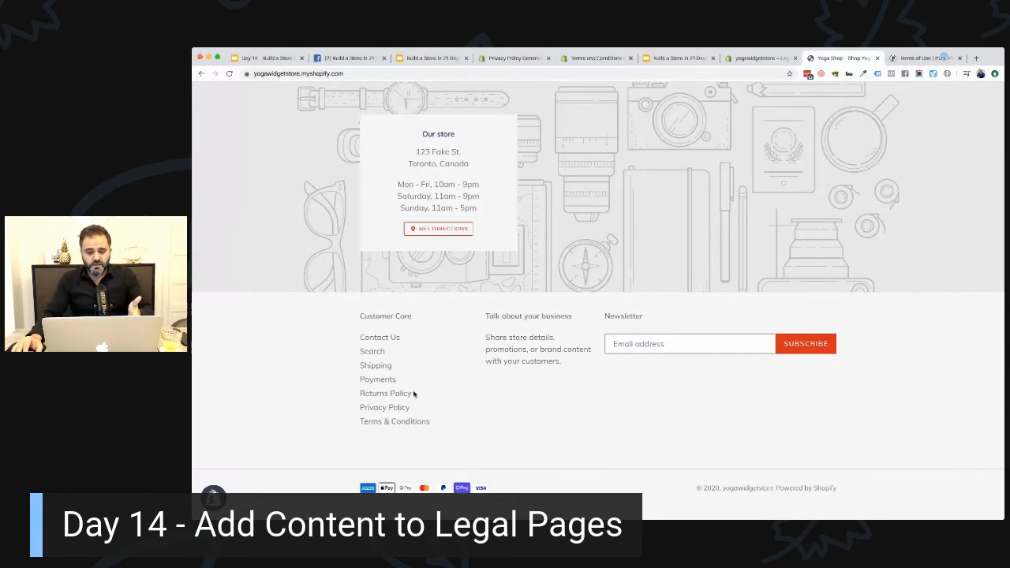
- Copy the full privacy policy text from the Shopify legal settings
click(758, 57)
scroll(631, 315, down, 2)
scroll(567, 282, down, 5)
click(649, 254)
key(super+a)
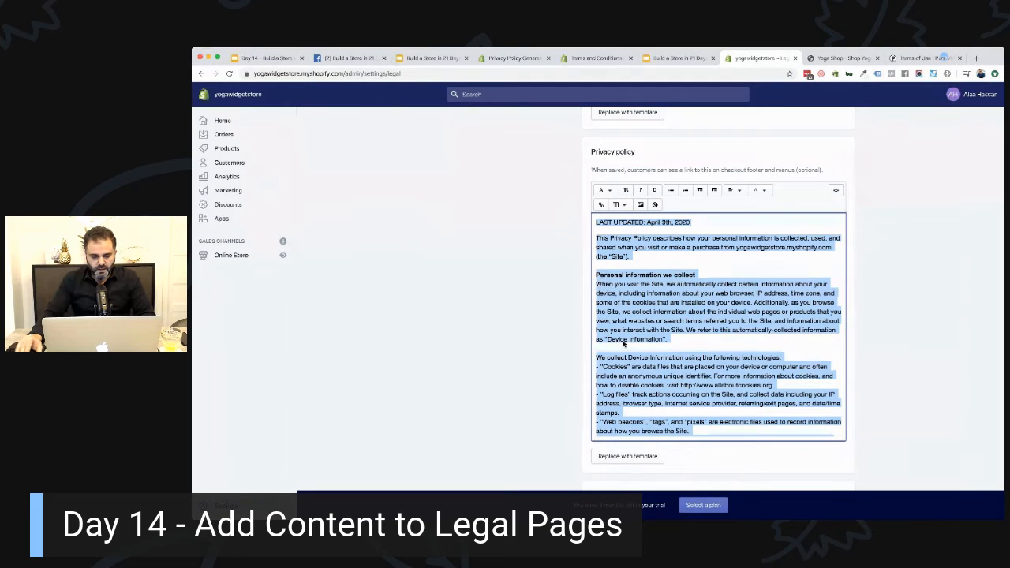
- Paste the copied policy as the content of the online store's Privacy Policy page, review it, and save the page
click(246, 256)
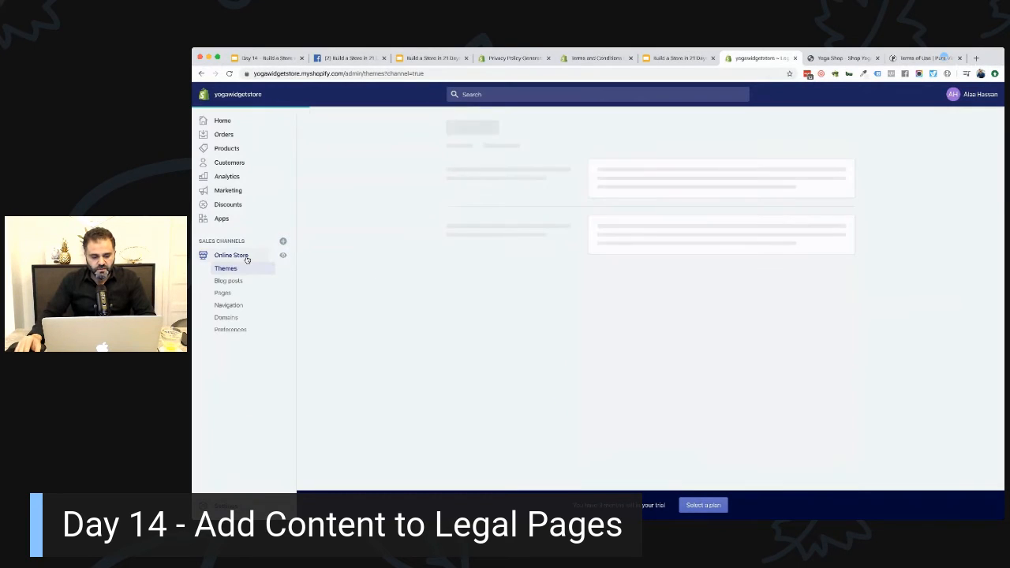
click(223, 293)
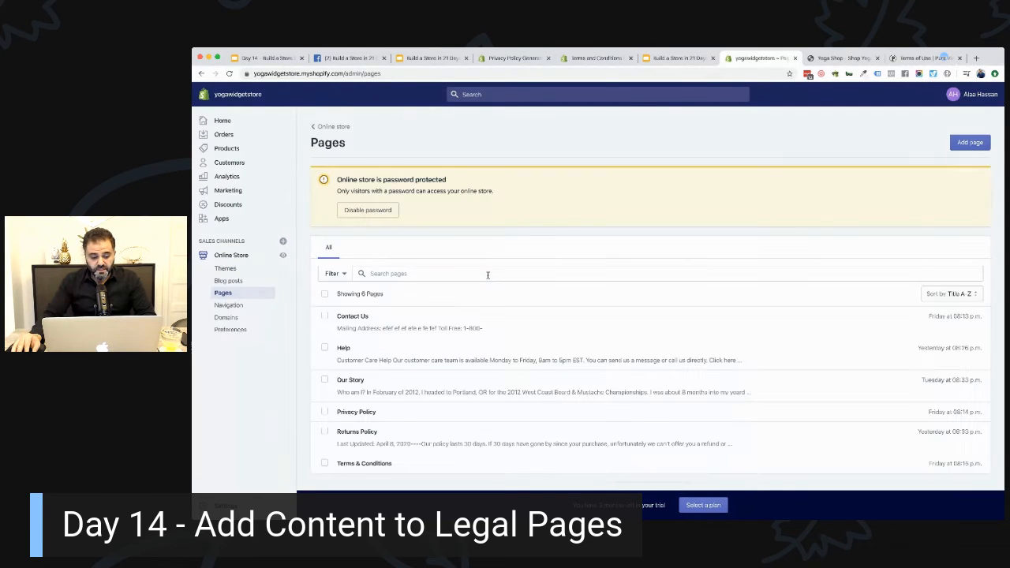
click(368, 386)
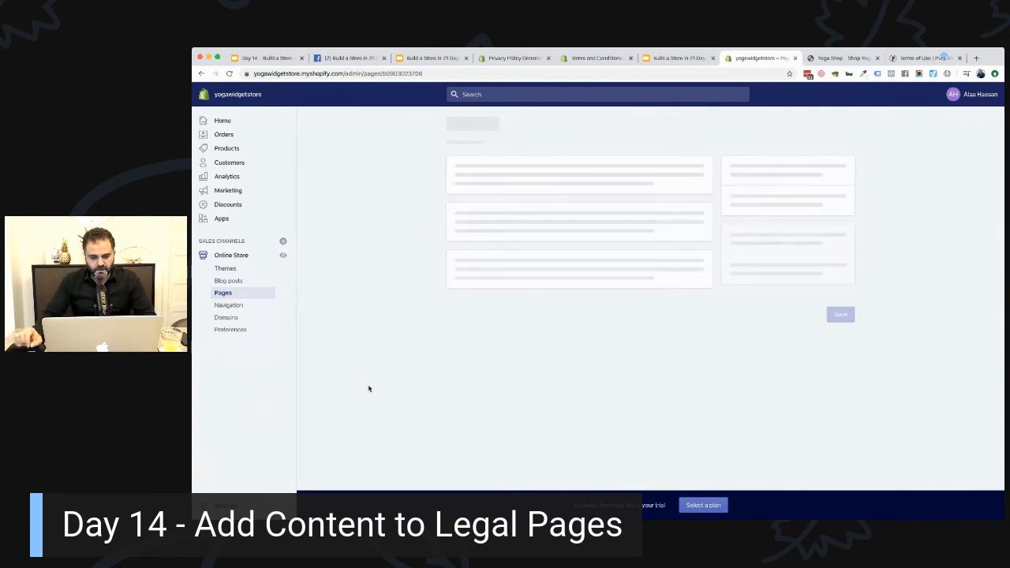
click(497, 304)
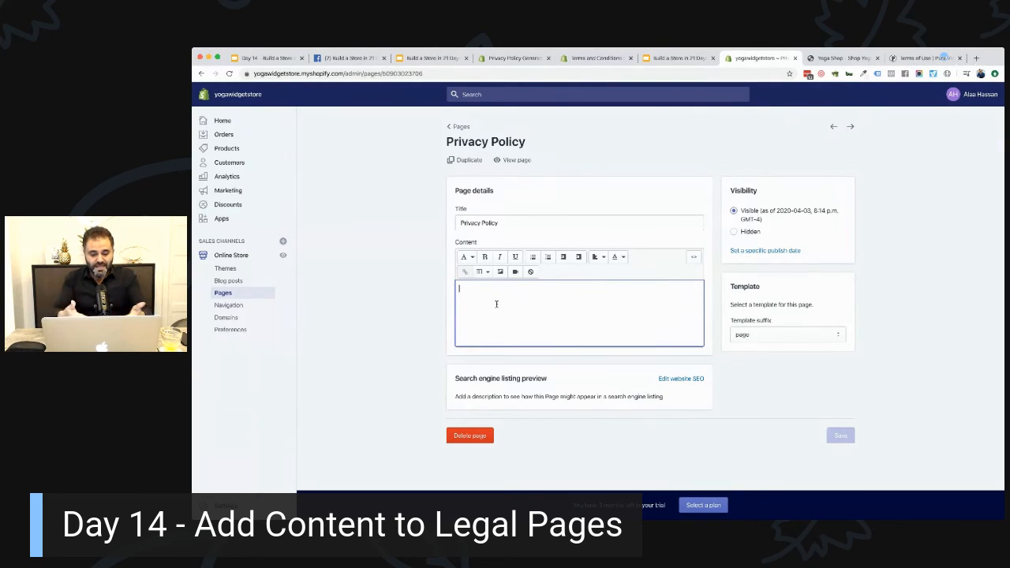
key(super+v)
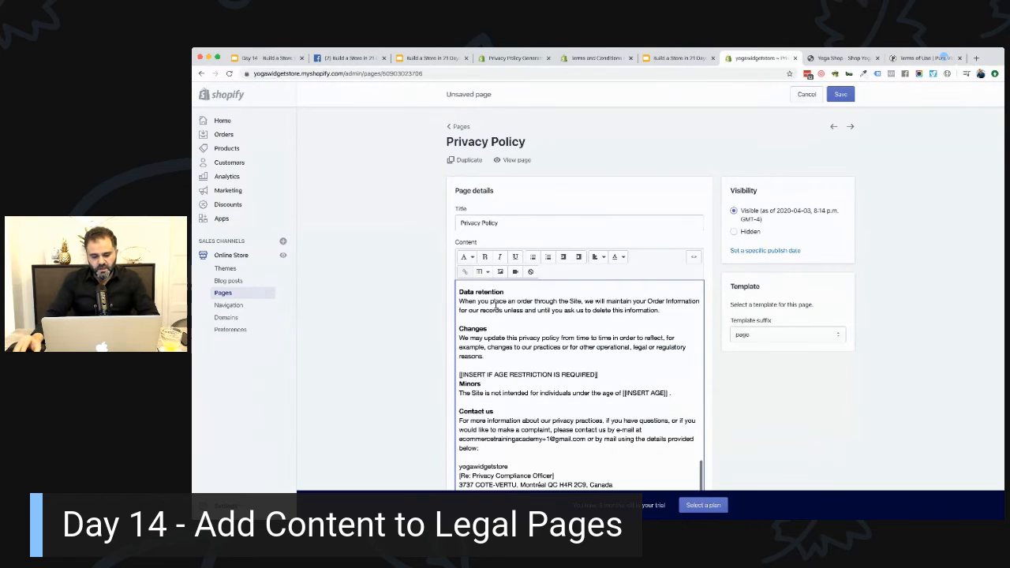
scroll(412, 309, down, 3)
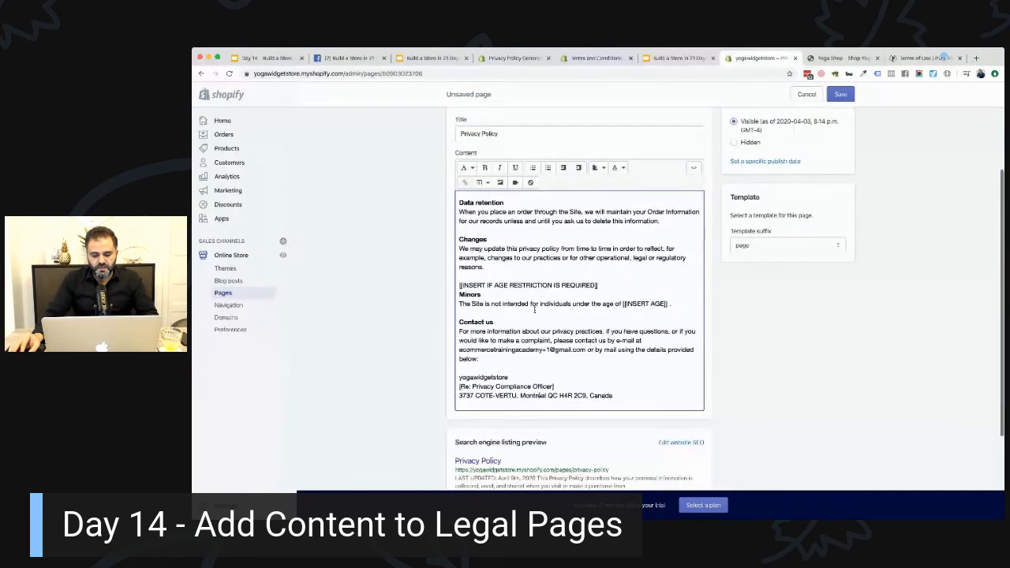
scroll(535, 308, up, 3)
scroll(535, 310, down, 2)
scroll(512, 307, up, 15)
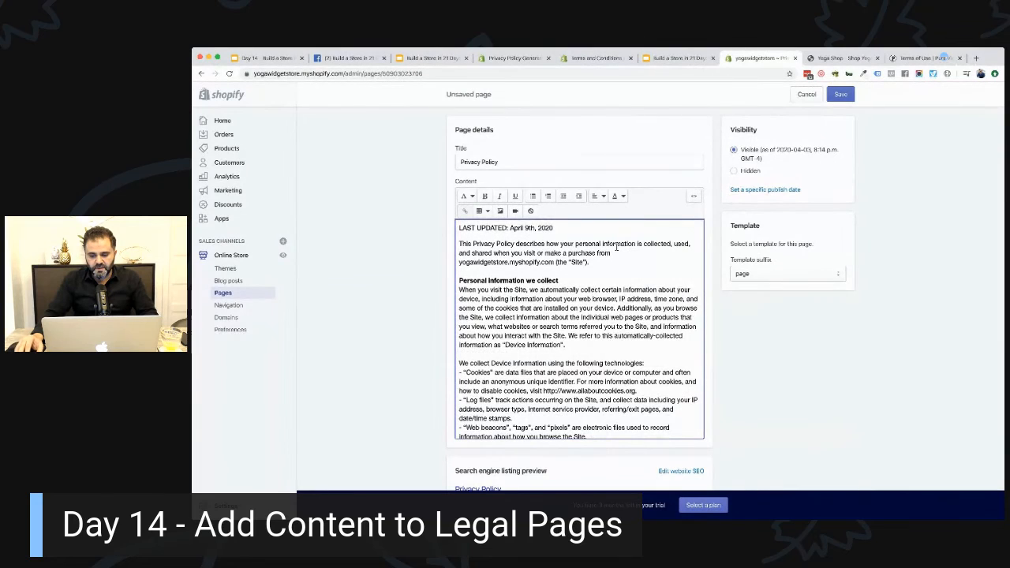
click(838, 96)
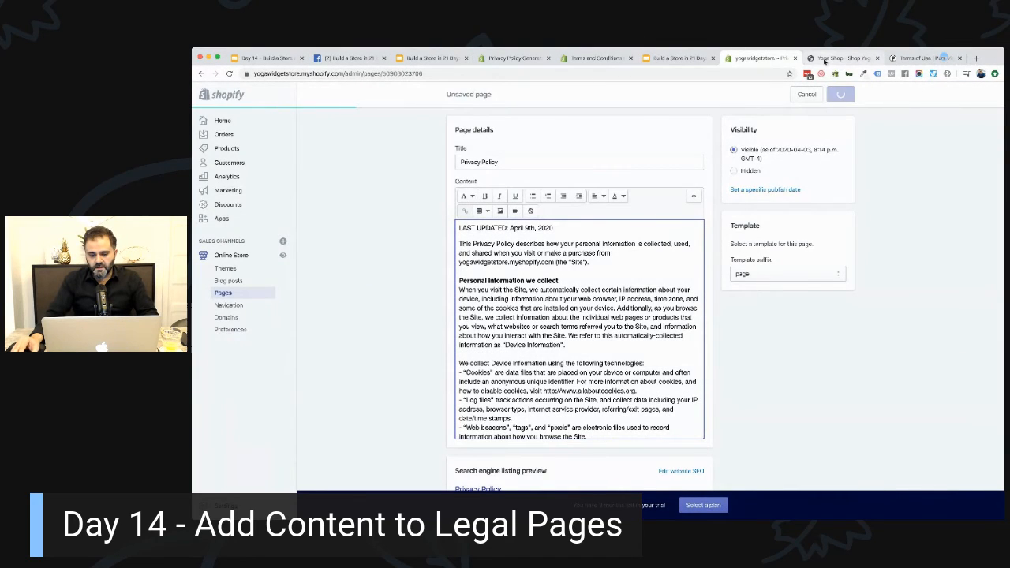
- Open the Privacy Policy from the storefront footer and look through the published page
click(828, 58)
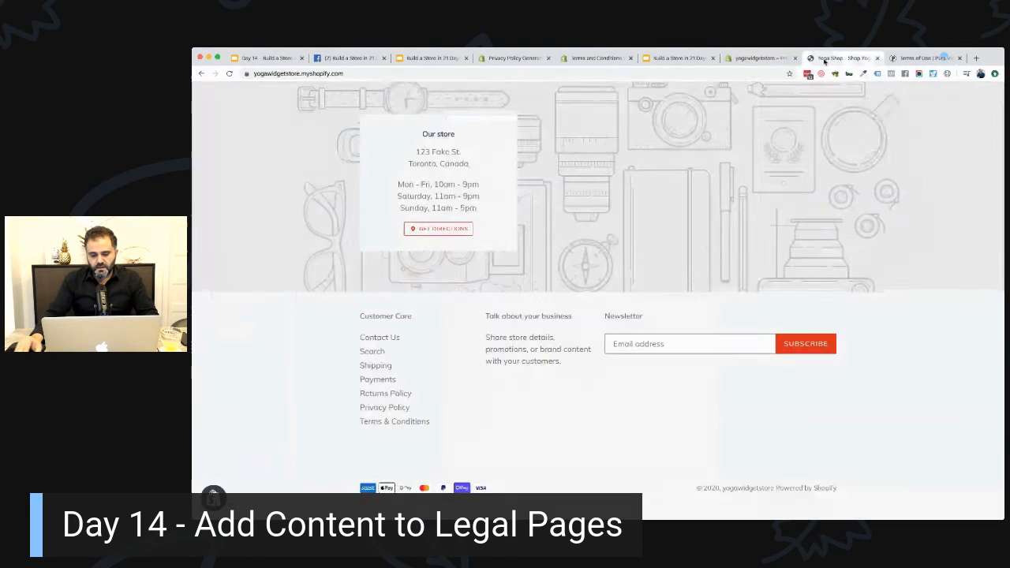
click(398, 408)
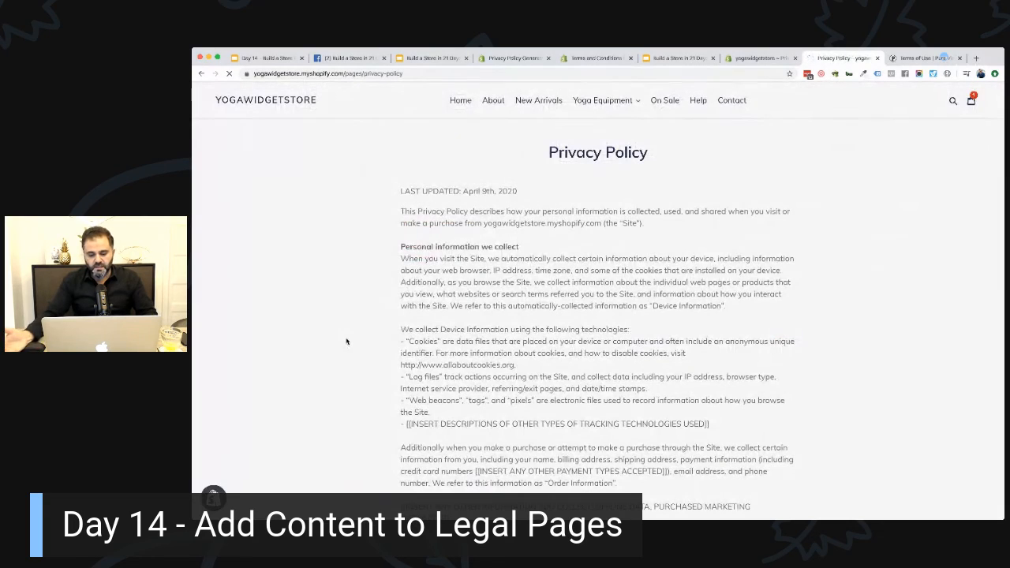
scroll(346, 341, down, 20)
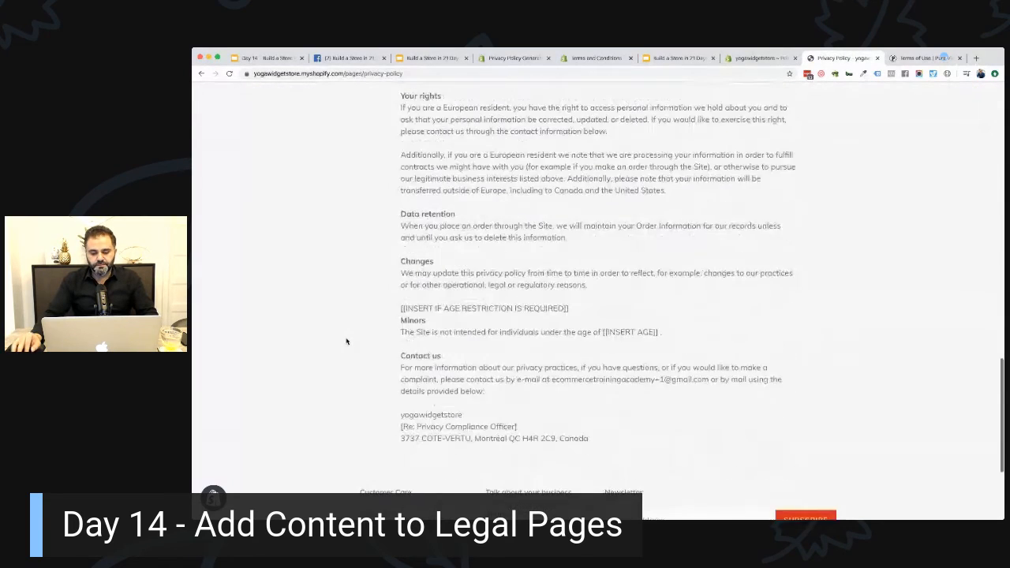
scroll(346, 341, up, 20)
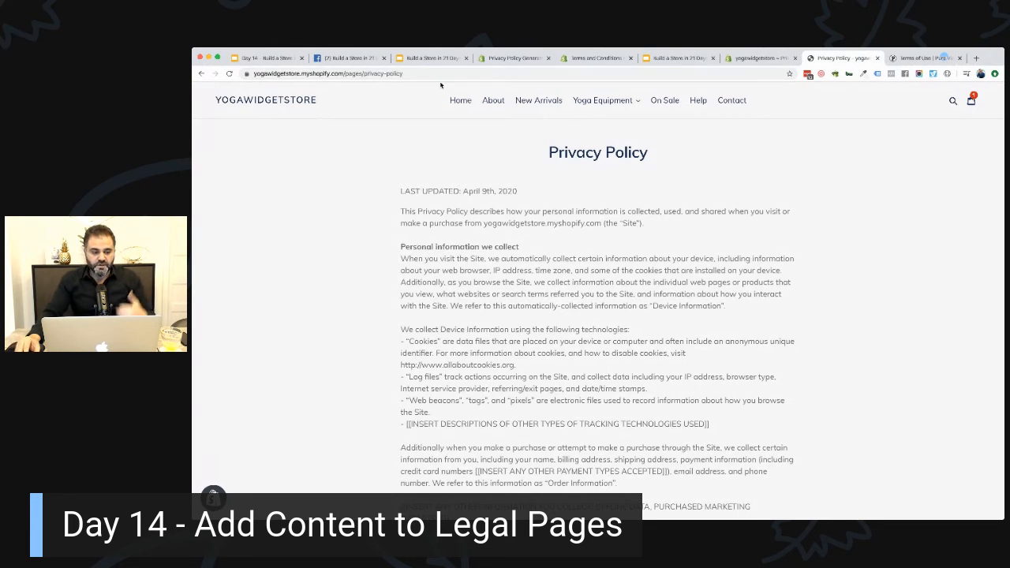
- Switch to the Day 14 presentation in Google Slides and go past the TO-DO Tasks slide to the Task 1 slide
click(273, 57)
scroll(260, 254, down, 2)
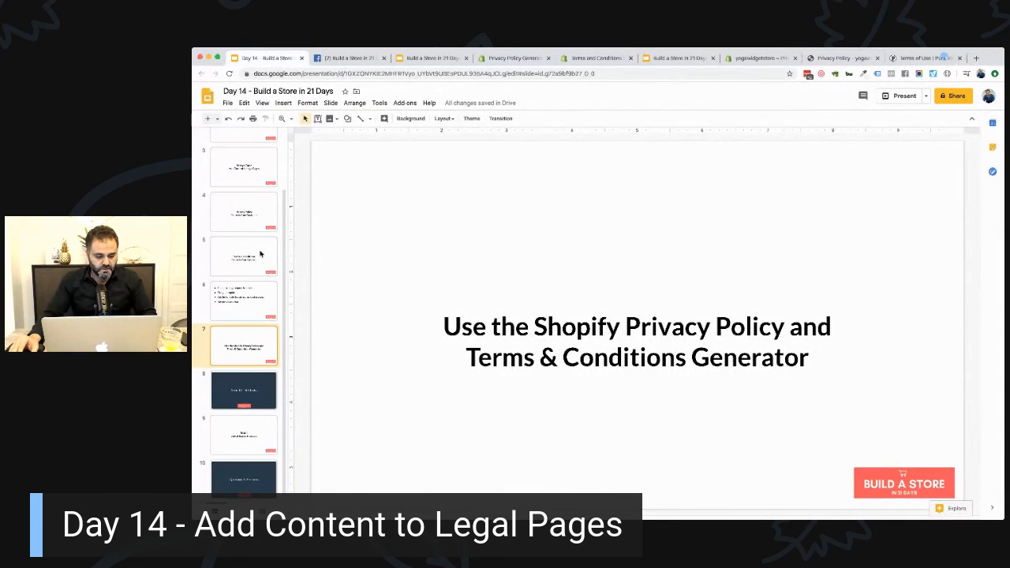
click(267, 403)
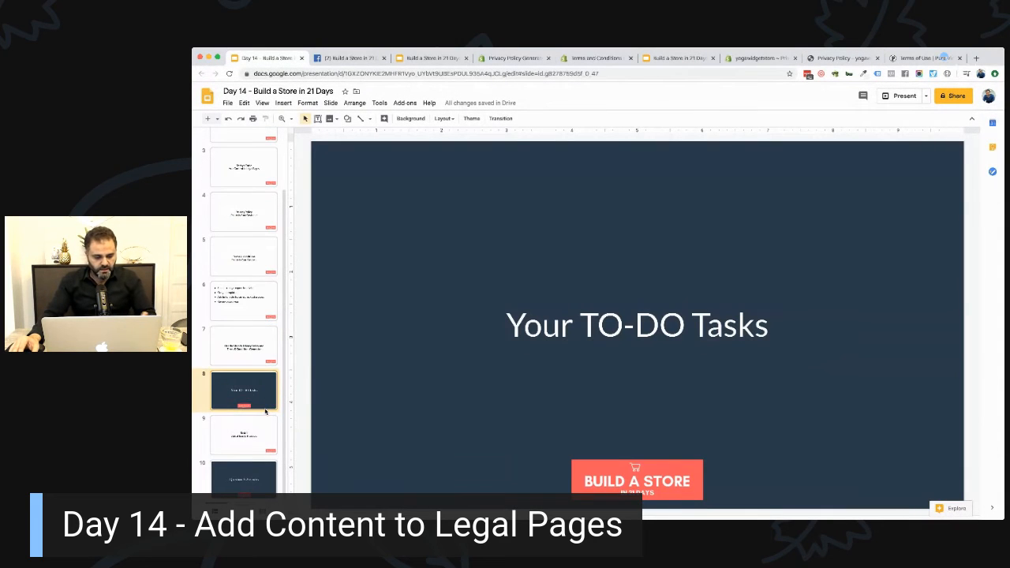
click(253, 430)
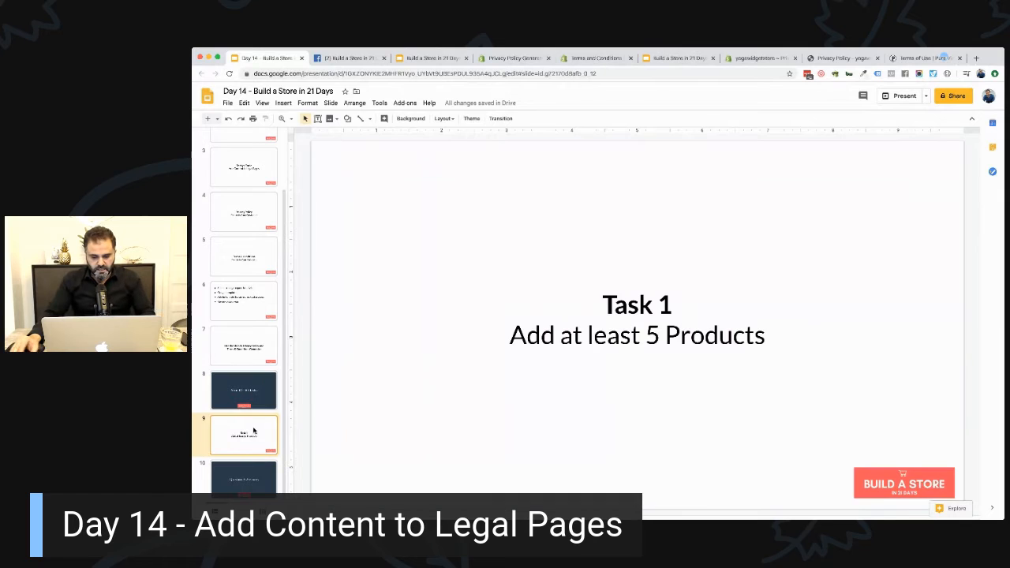
- Replace the description under Task 1 with "Add content to your Privacy Policy and Terms & Conditions Page", breaking the line after "and"
click(607, 326)
drag(510, 335, 763, 337)
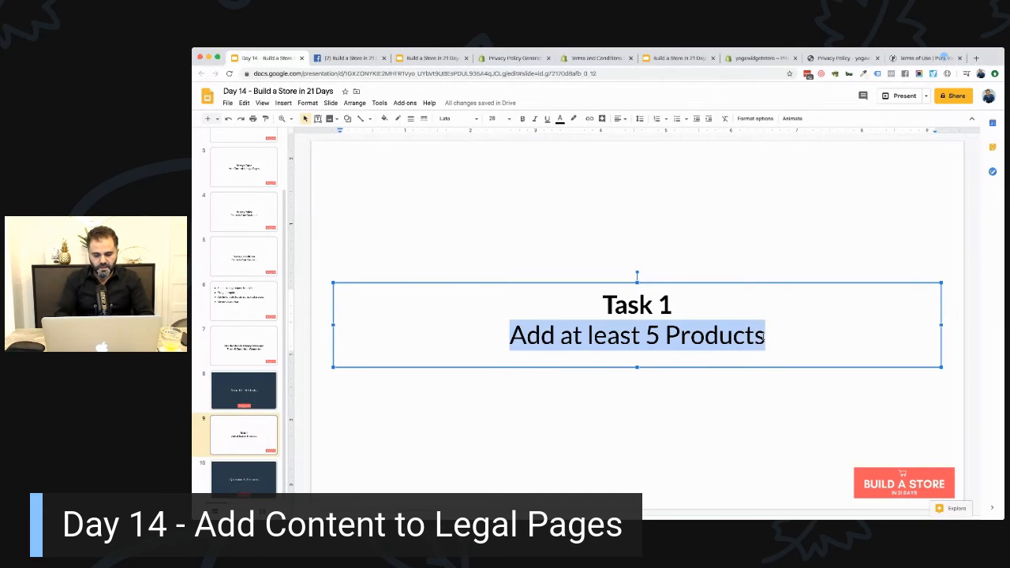
text(Add content to y)
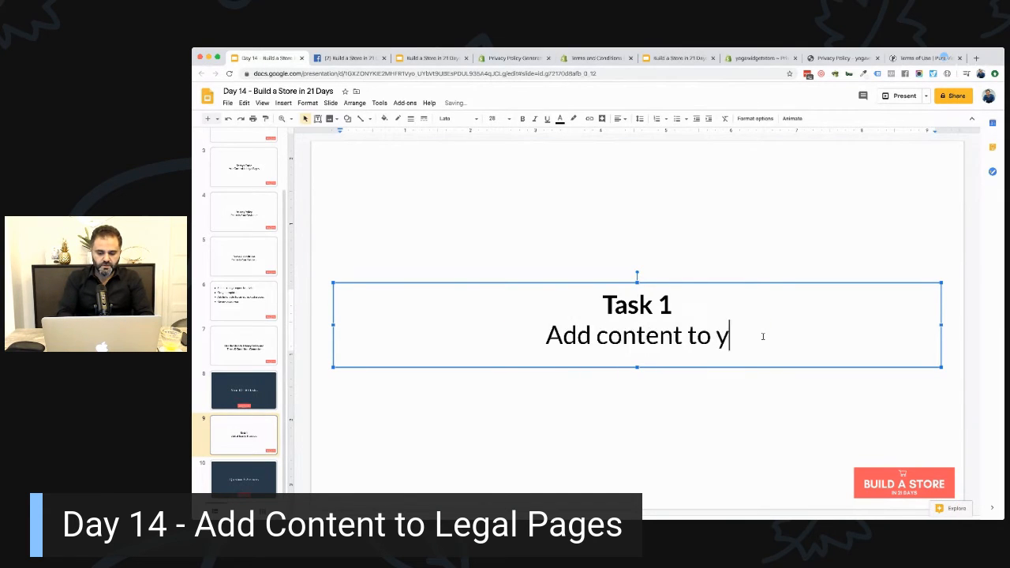
text(our Privacy )
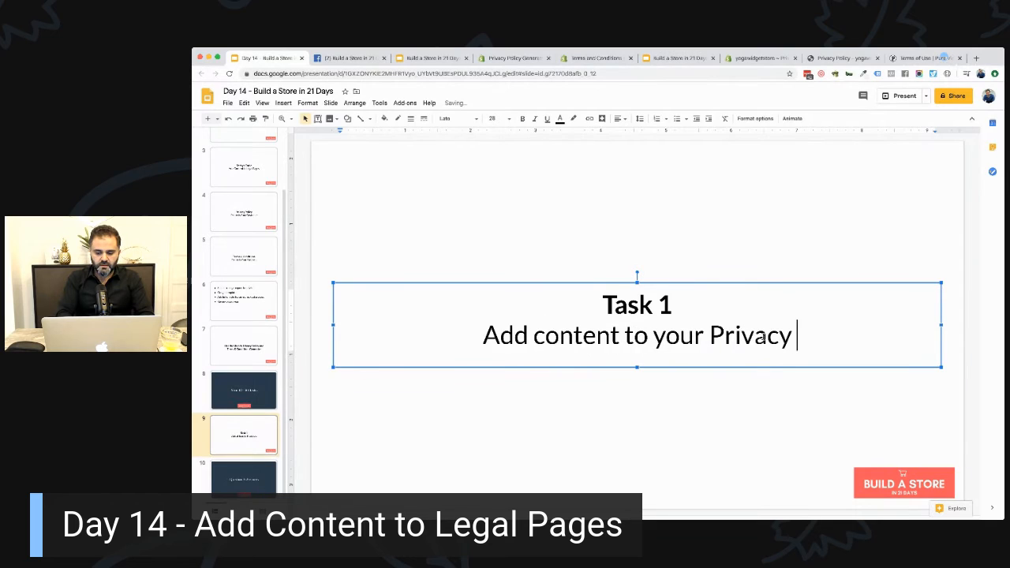
text(Policy *)
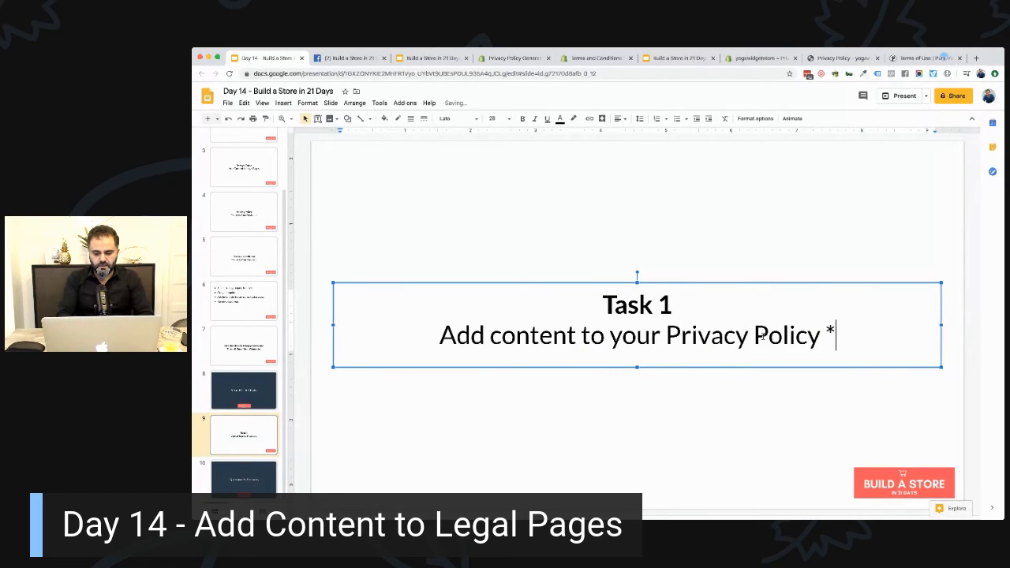
text(&)
text( Te)
key(BackSpace)
key(BackSpace)
key(BackSpace)
key(BackSpace)
text(and)
key(Return)
text(Terms)
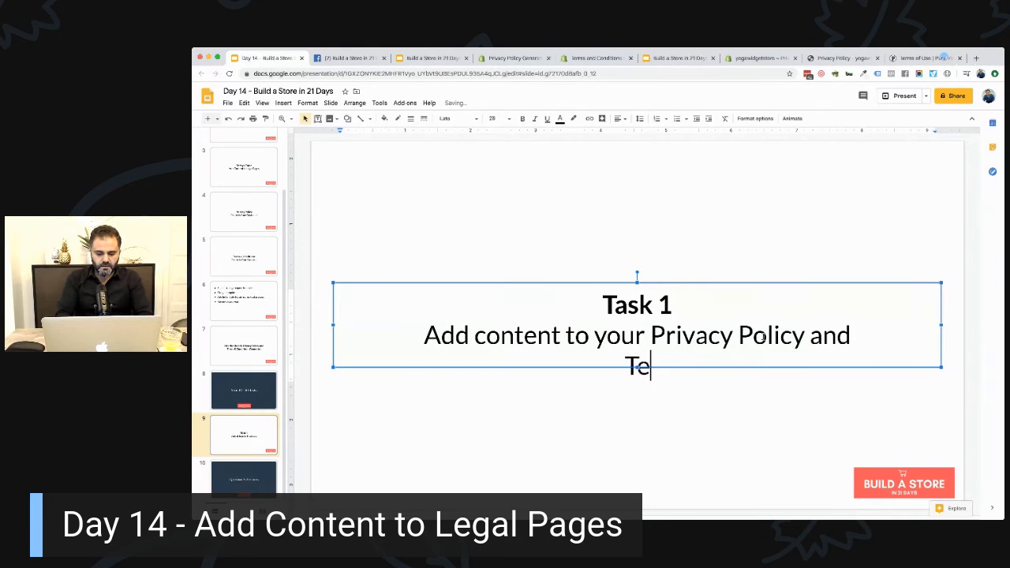
text( & Condition)
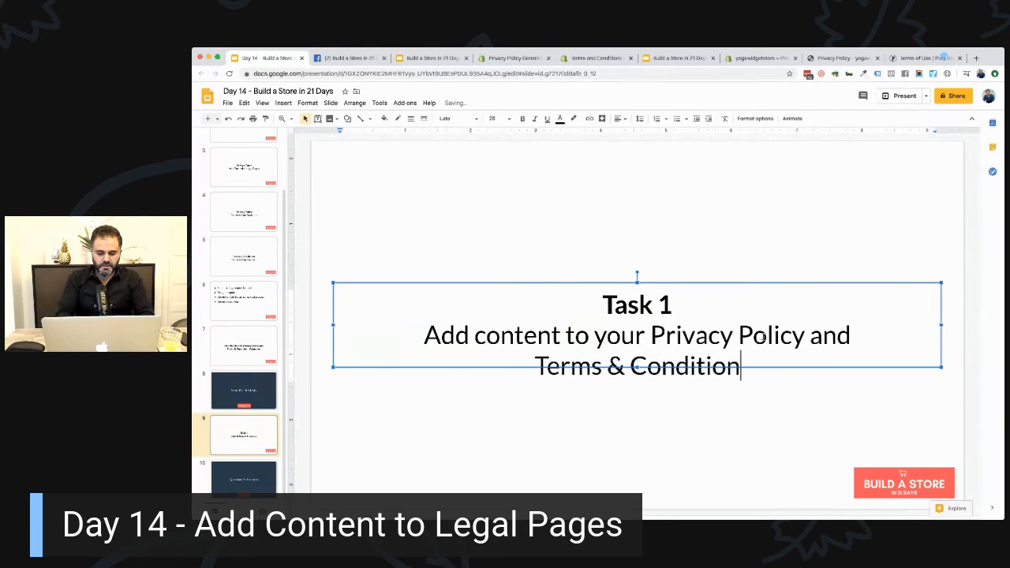
text(s Page)
click(603, 250)
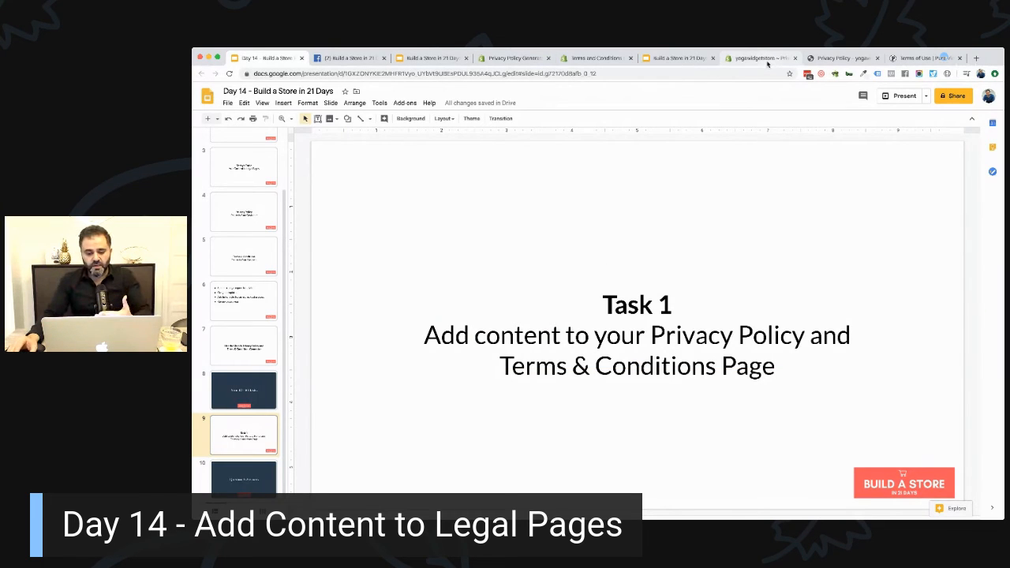
- Switch to the Shopify admin and open the Legal settings with the store's legal pages
click(763, 59)
click(225, 505)
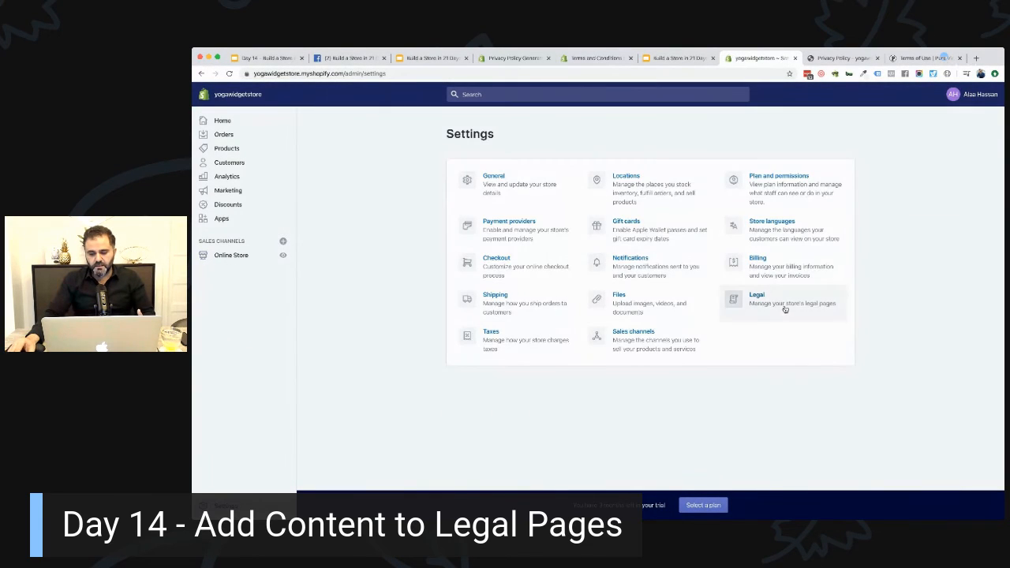
click(785, 309)
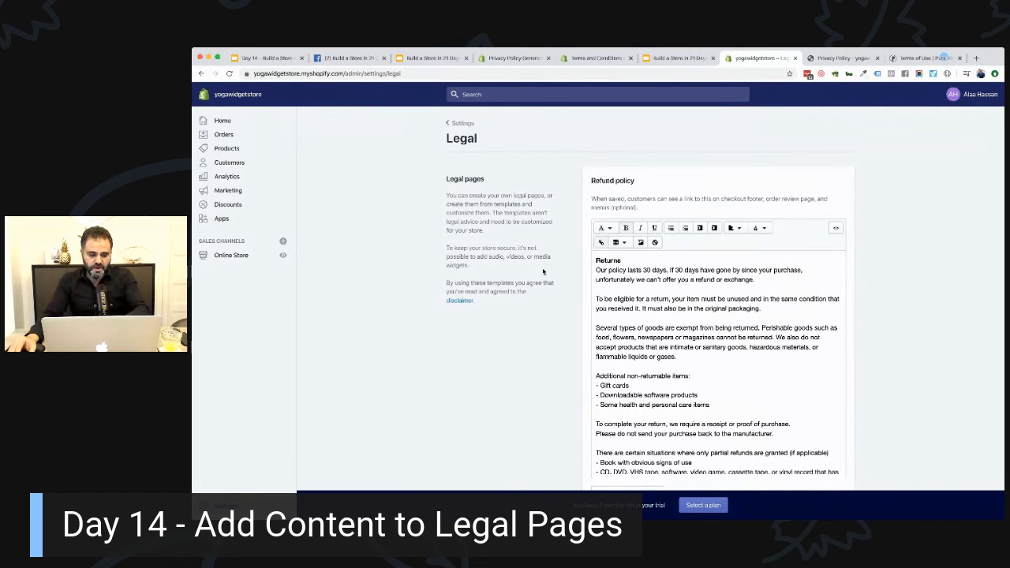
- Open the online store's list of pages and look through it down to Terms & Conditions
click(256, 256)
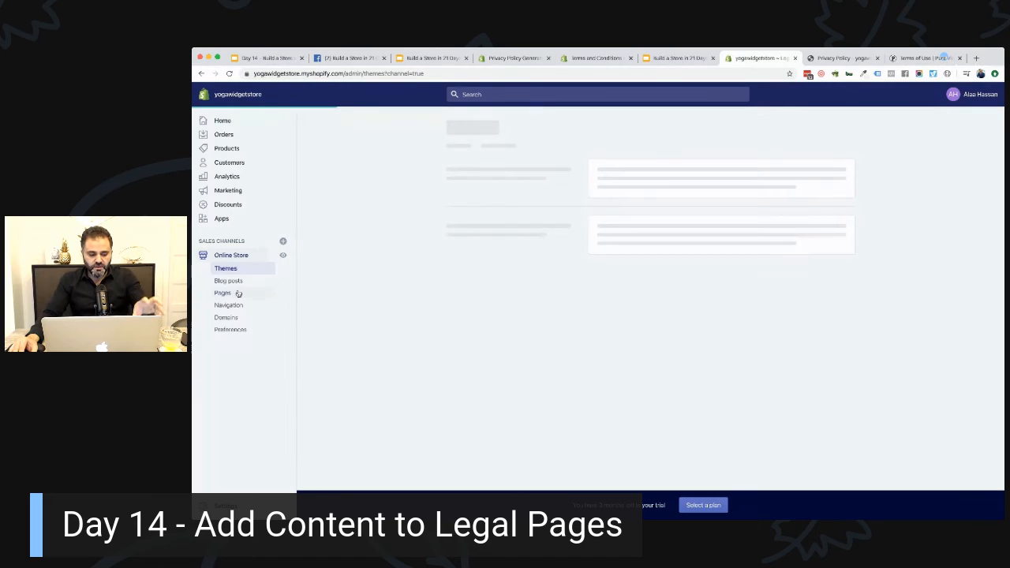
click(238, 294)
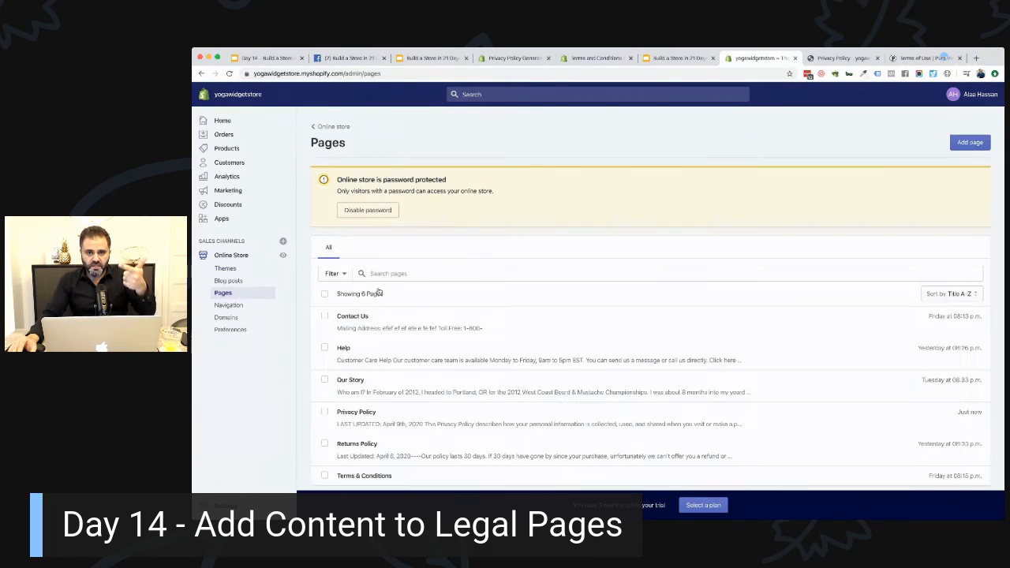
scroll(559, 324, down, 2)
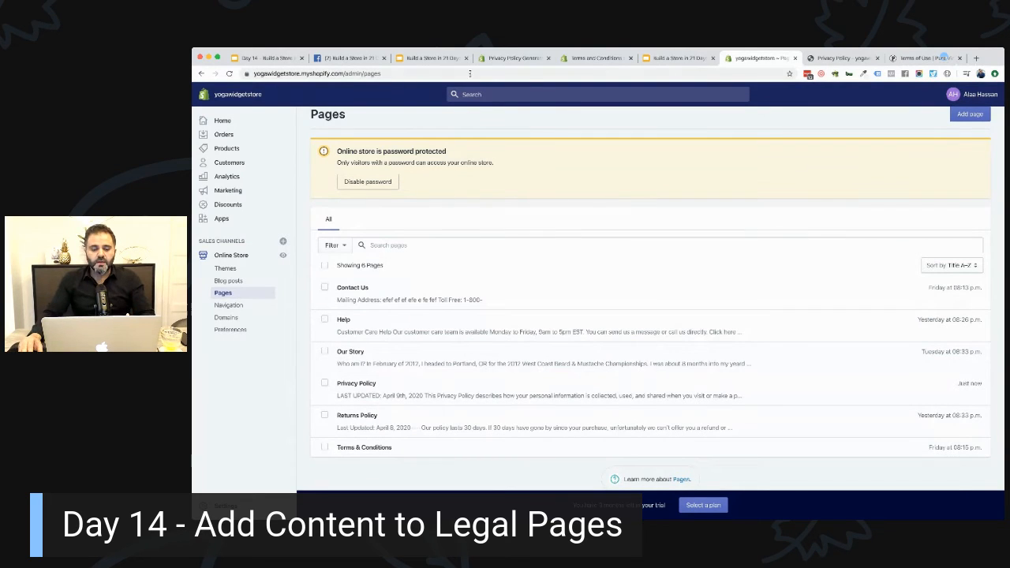
- Look at the Ecommerce Tools slides and the Facebook group's Task 1 post, and review Shopify's privacy policy generator page
click(699, 59)
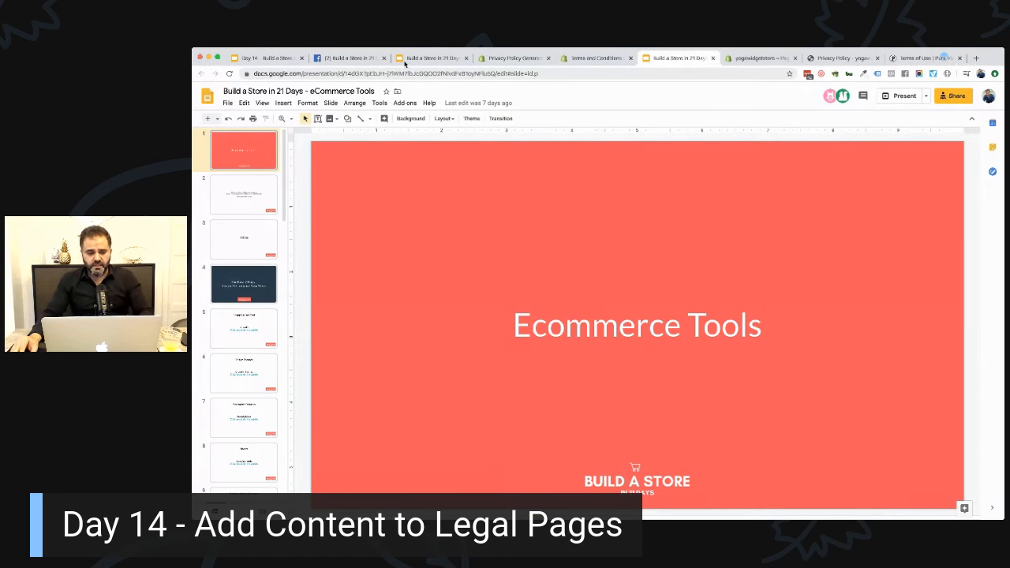
click(354, 60)
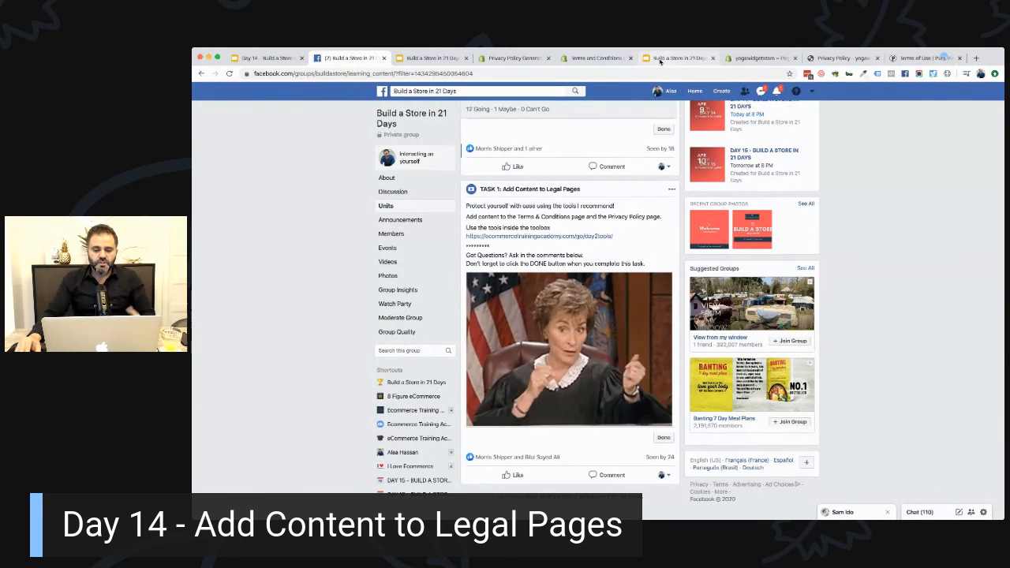
click(534, 63)
scroll(507, 166, up, 10)
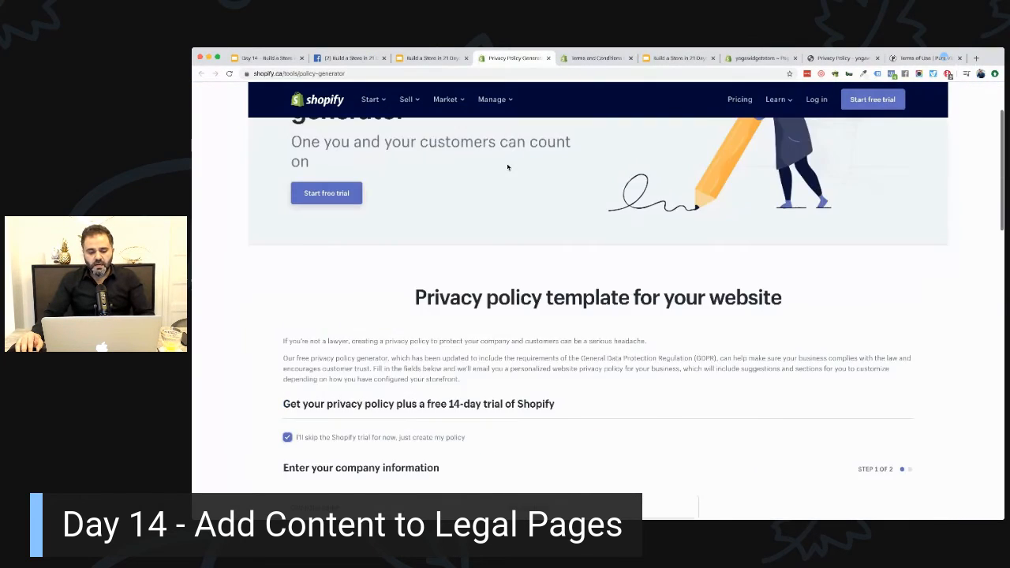
scroll(507, 166, down, 3)
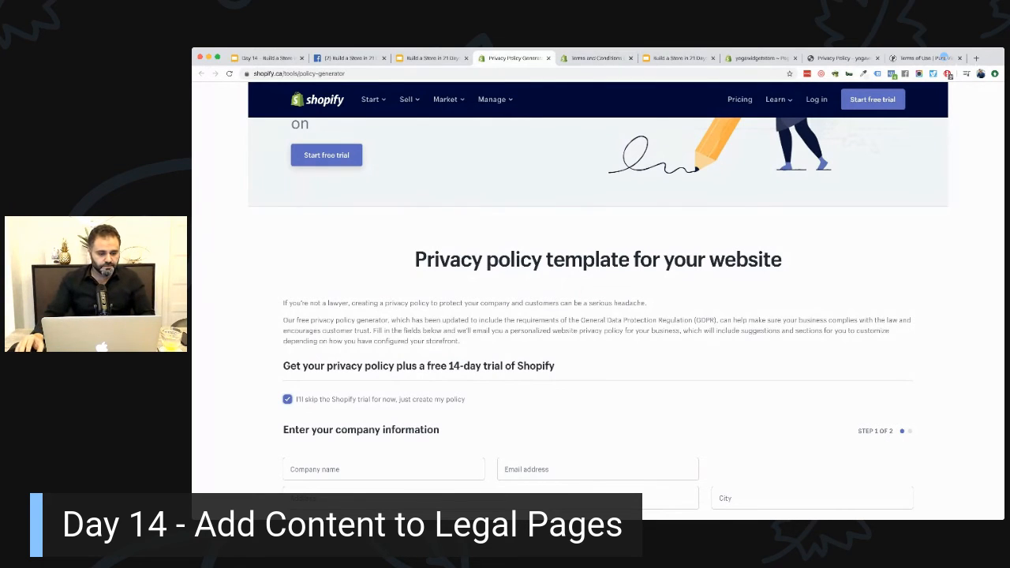
- Return to the Facebook group and read the "TASK 1: Add Content to Legal Pages" post
click(260, 58)
click(347, 57)
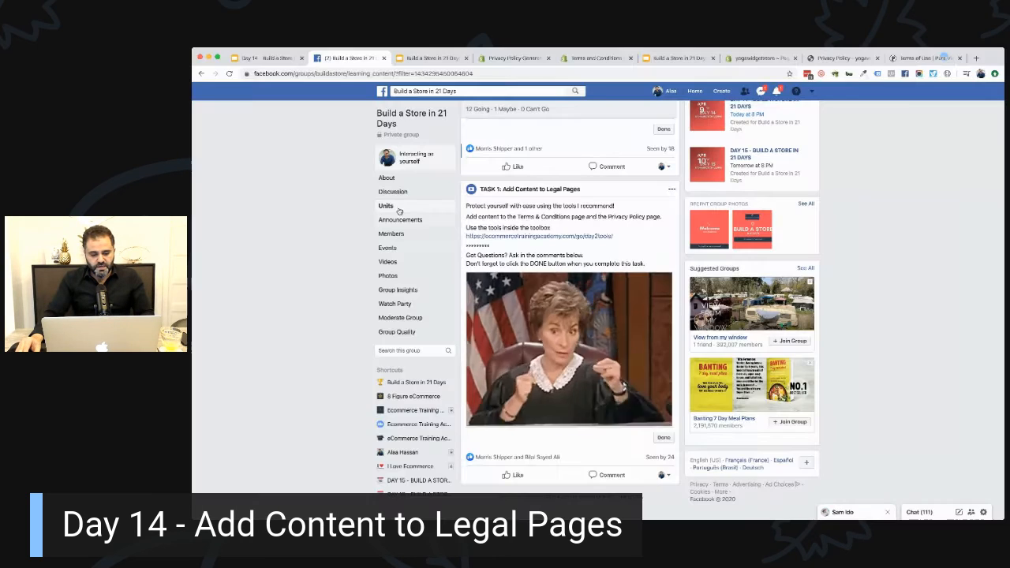
scroll(536, 253, down, 1)
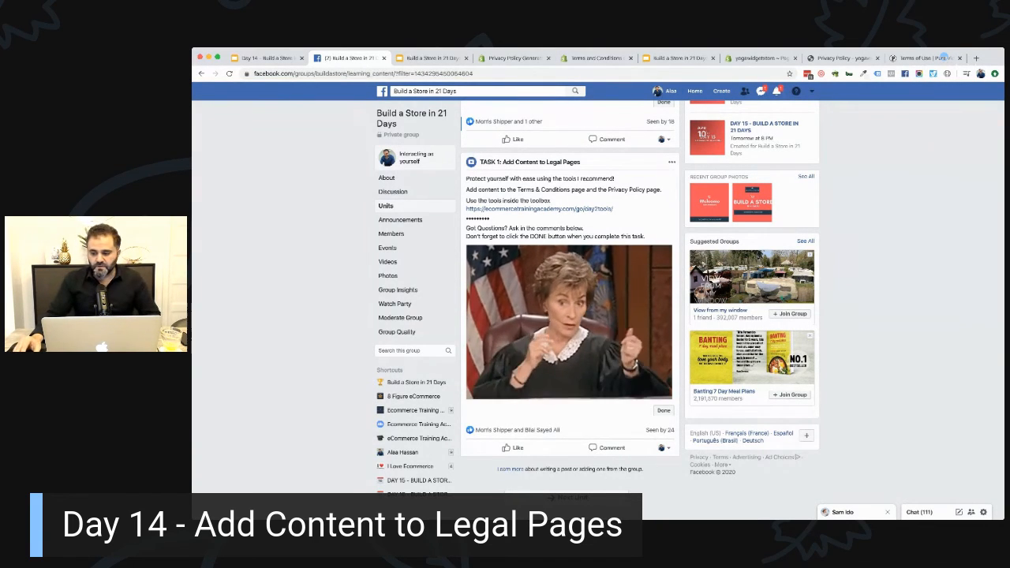
key(super+Tab)
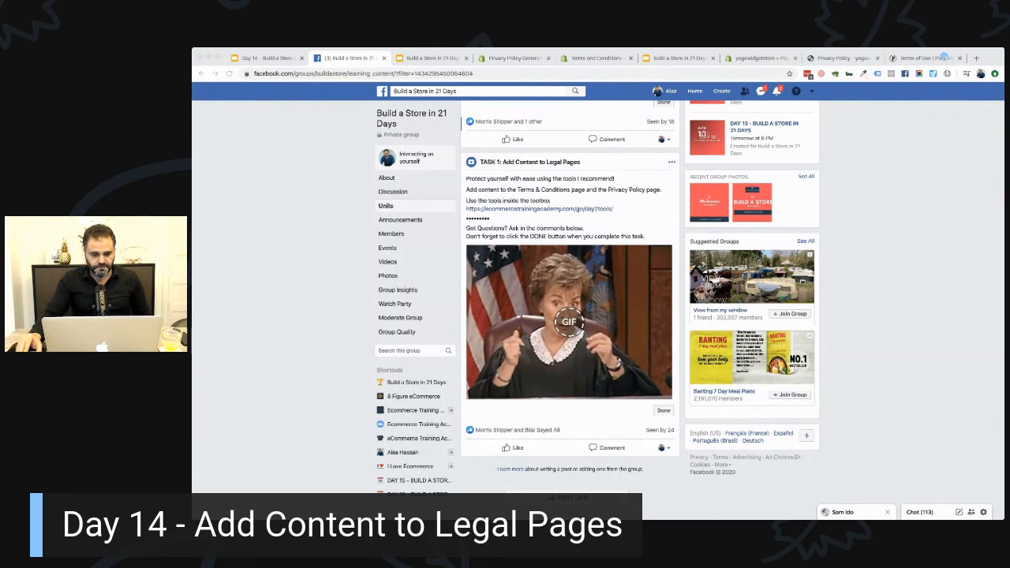
- Switch to the Day 14 presentation in Google Slides and go to its title slide
click(264, 58)
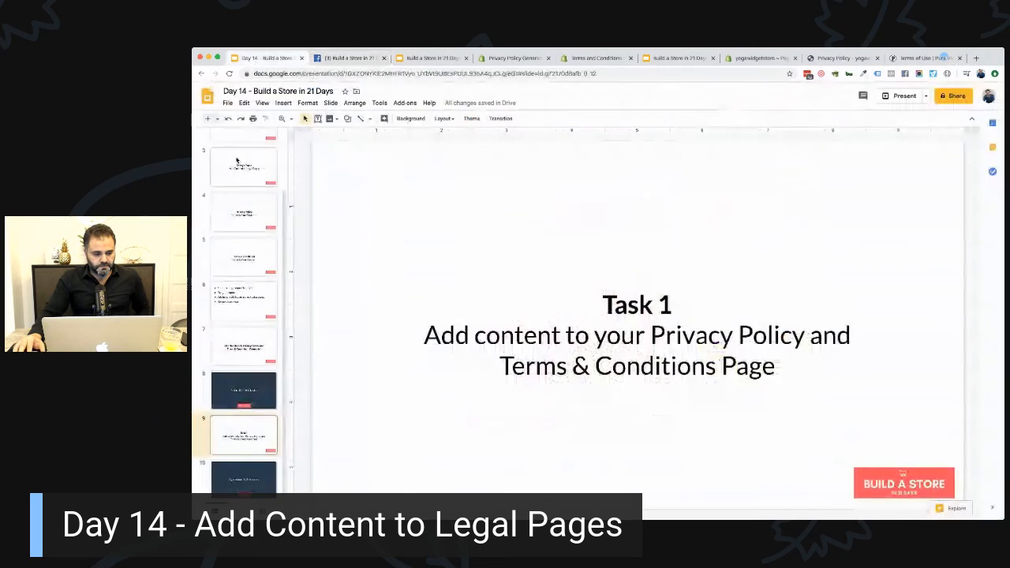
scroll(246, 157, up, 2)
click(239, 158)
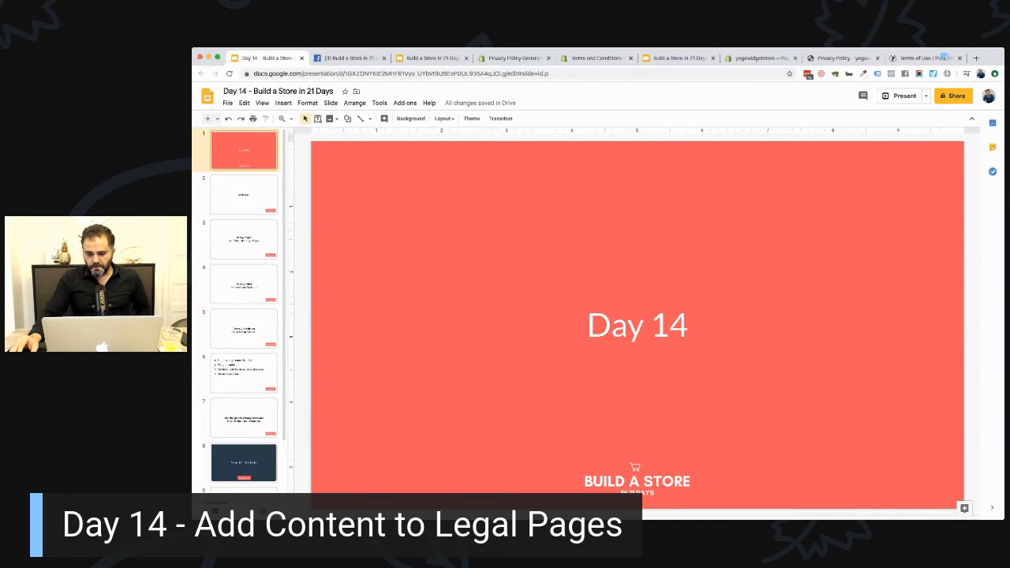
- Open the Facebook group's list of units, look through the upcoming days up to Day 21, and return to the Day 14 presentation
click(353, 58)
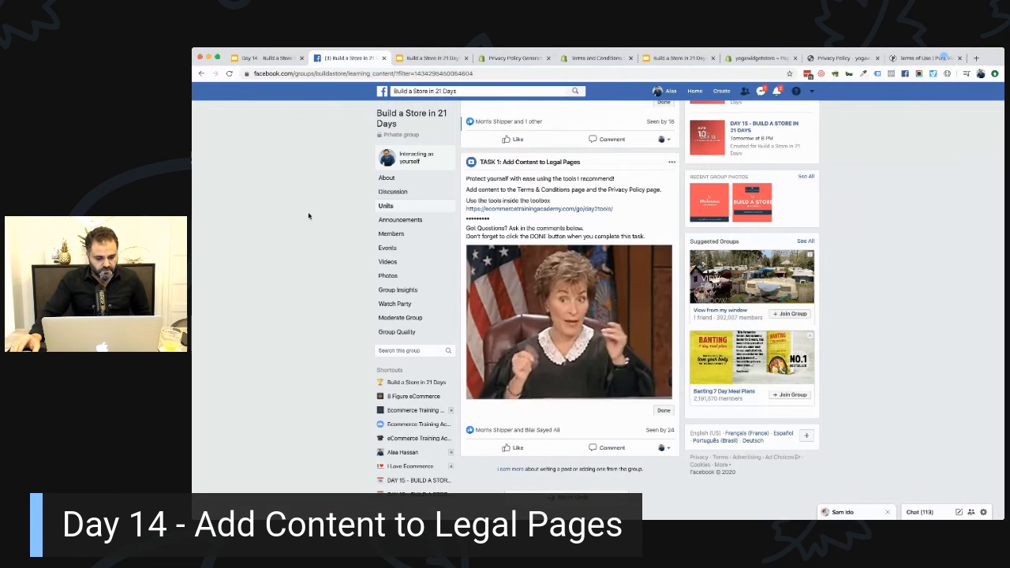
click(386, 205)
scroll(629, 360, down, 9)
scroll(628, 361, down, 5)
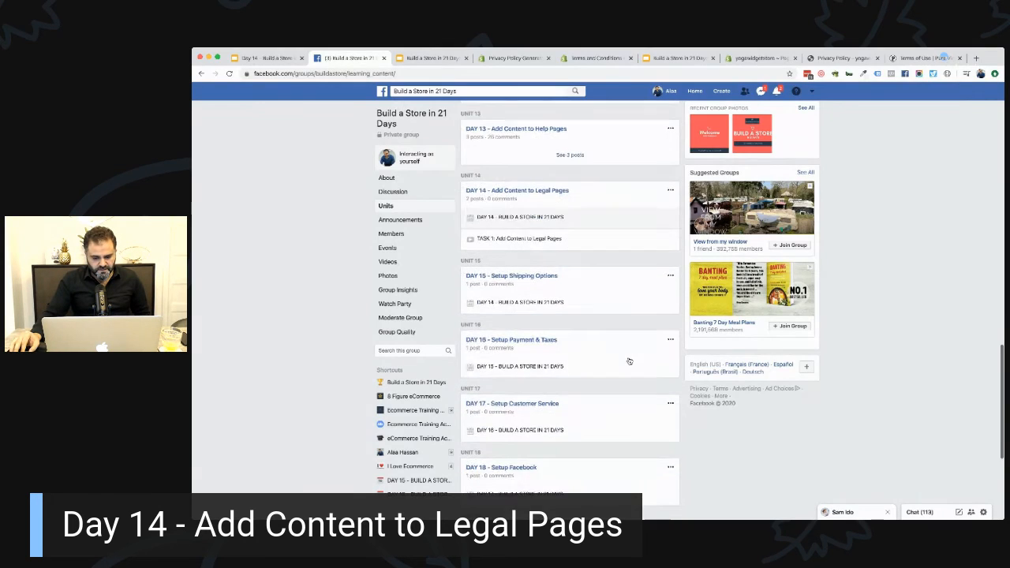
scroll(629, 360, down, 3)
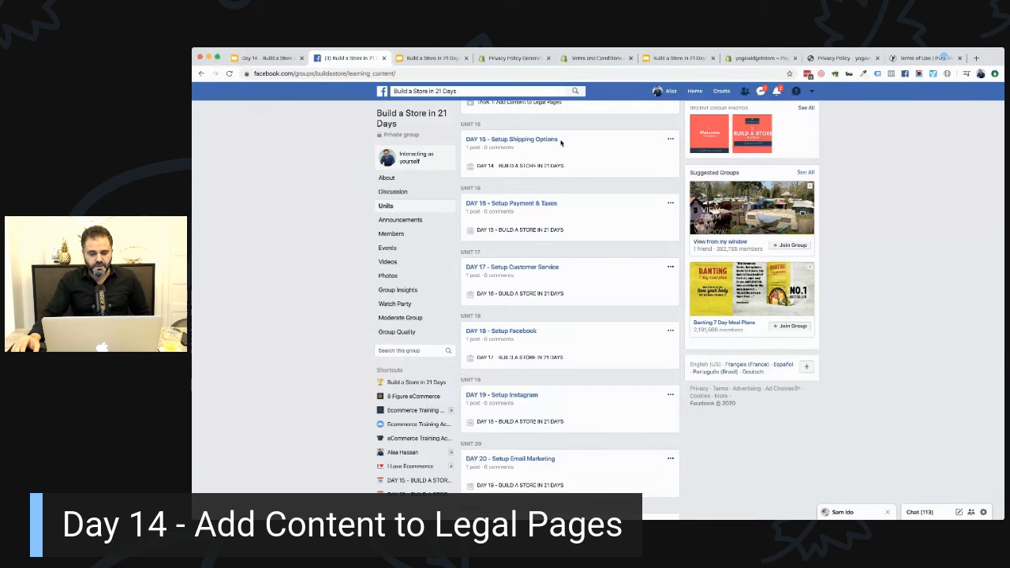
scroll(560, 144, down, 1)
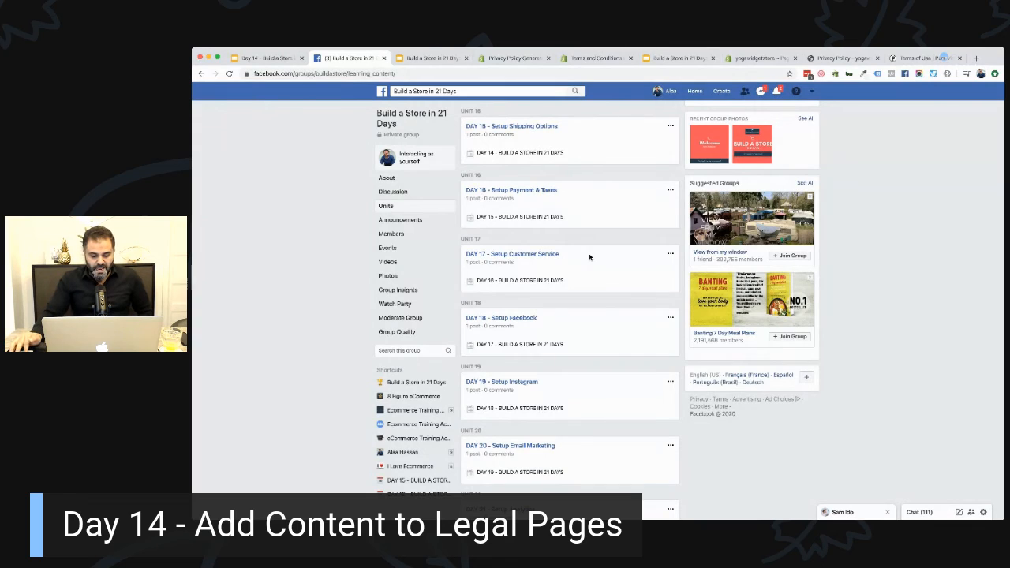
scroll(589, 256, down, 1)
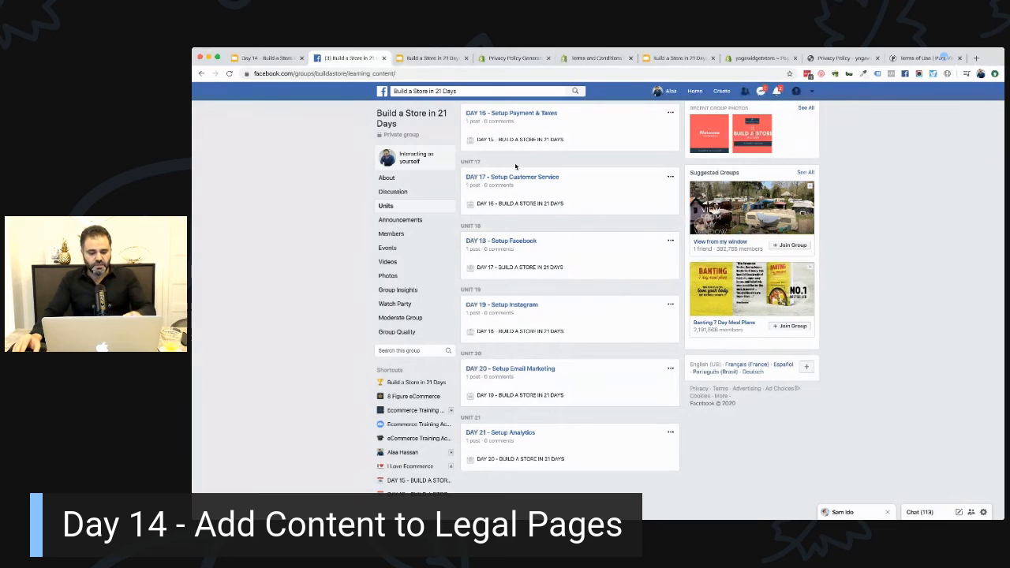
scroll(517, 167, up, 1)
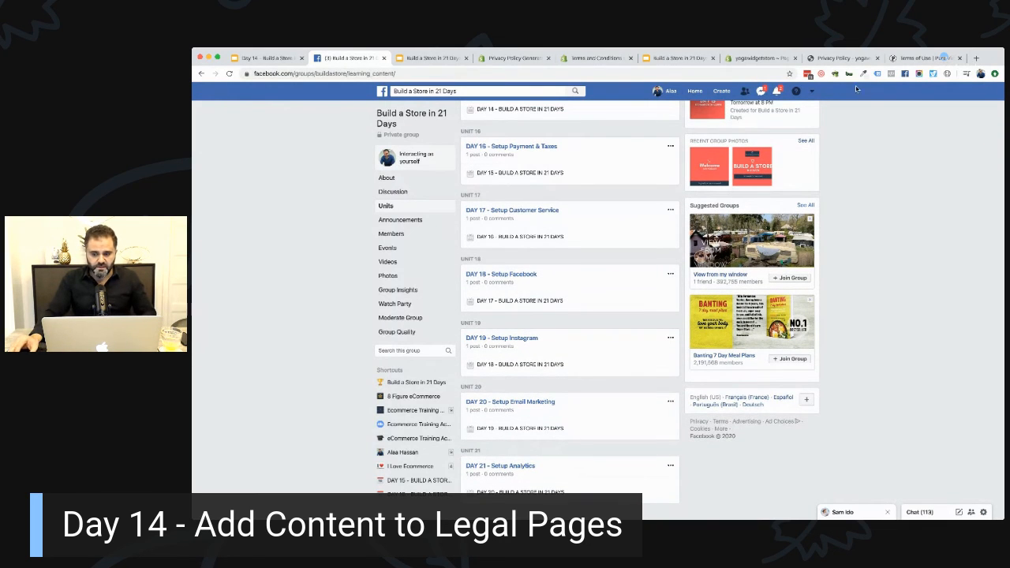
click(259, 59)
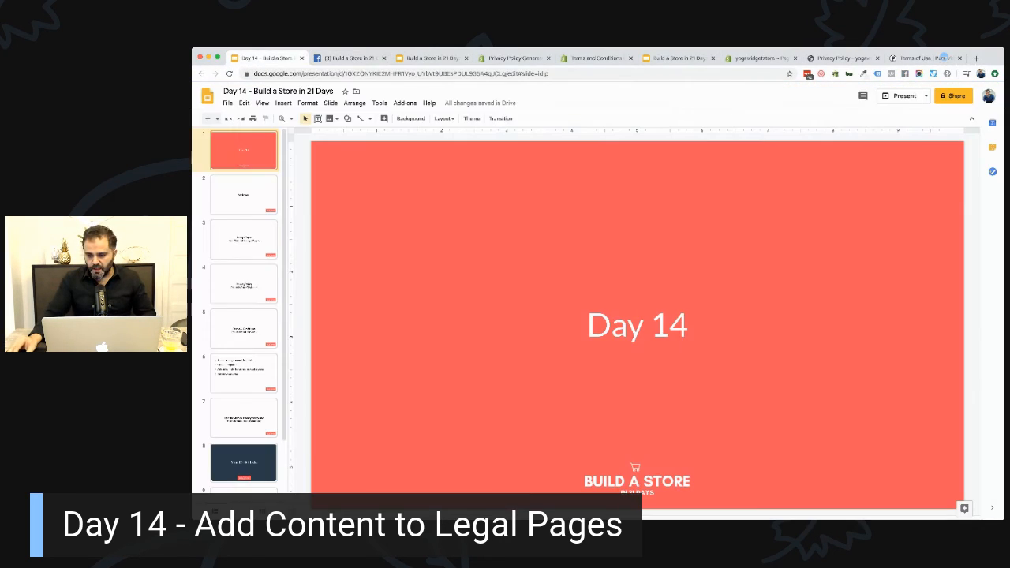